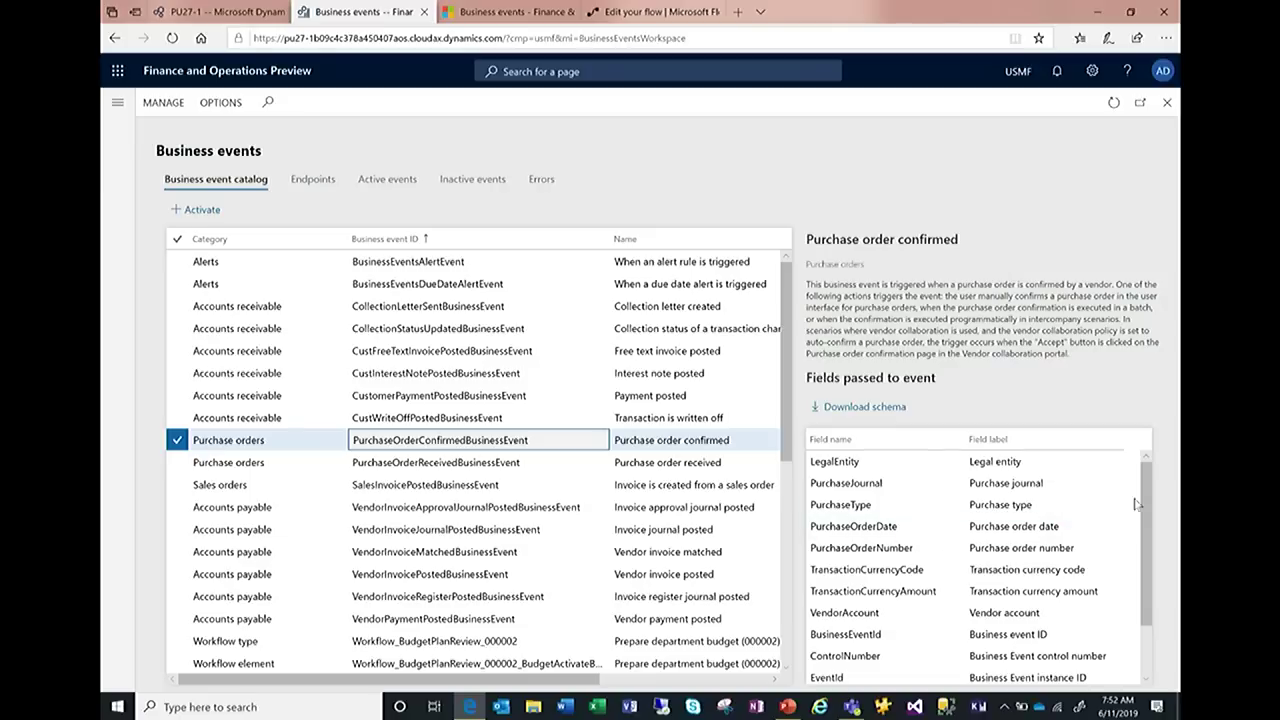
# Examine the purchase order confirmed event's fields, the configured endpoints and the endpoint types offered for a new endpoint, leaving without creating one
pyautogui.moveTo(1151, 500); pyautogui.dragTo(1143, 460)
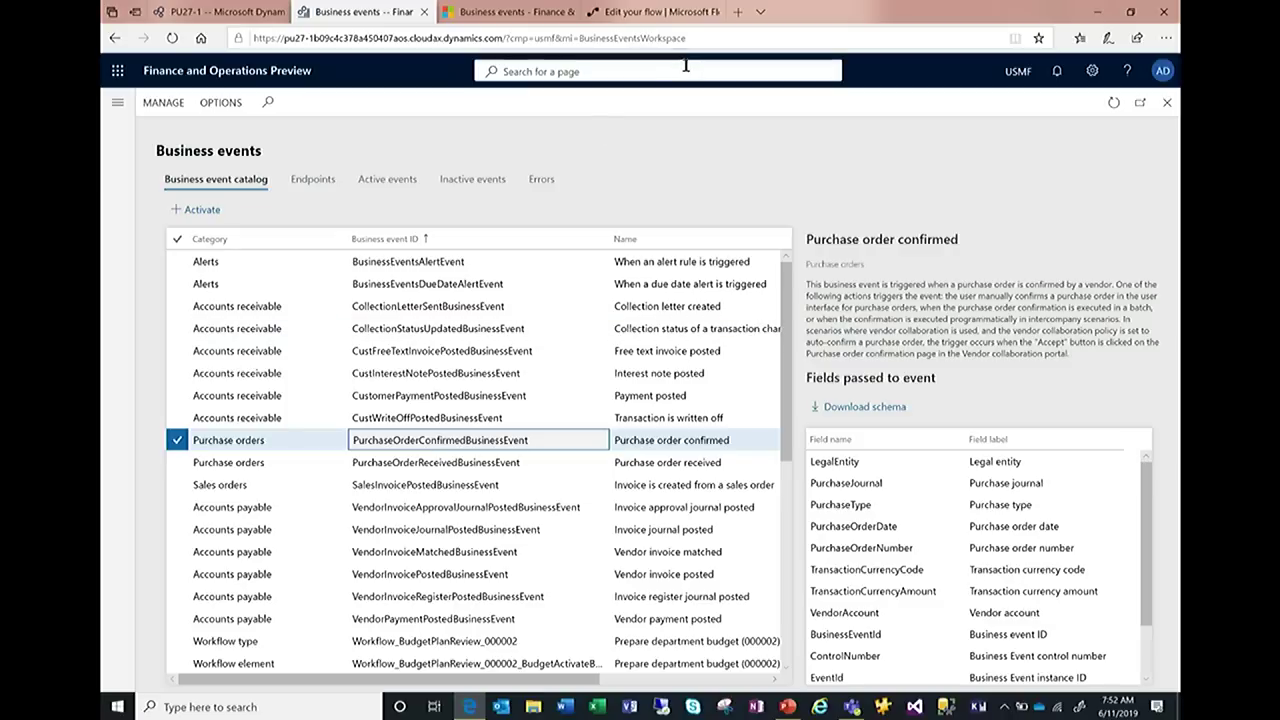
pyautogui.click(308, 184)
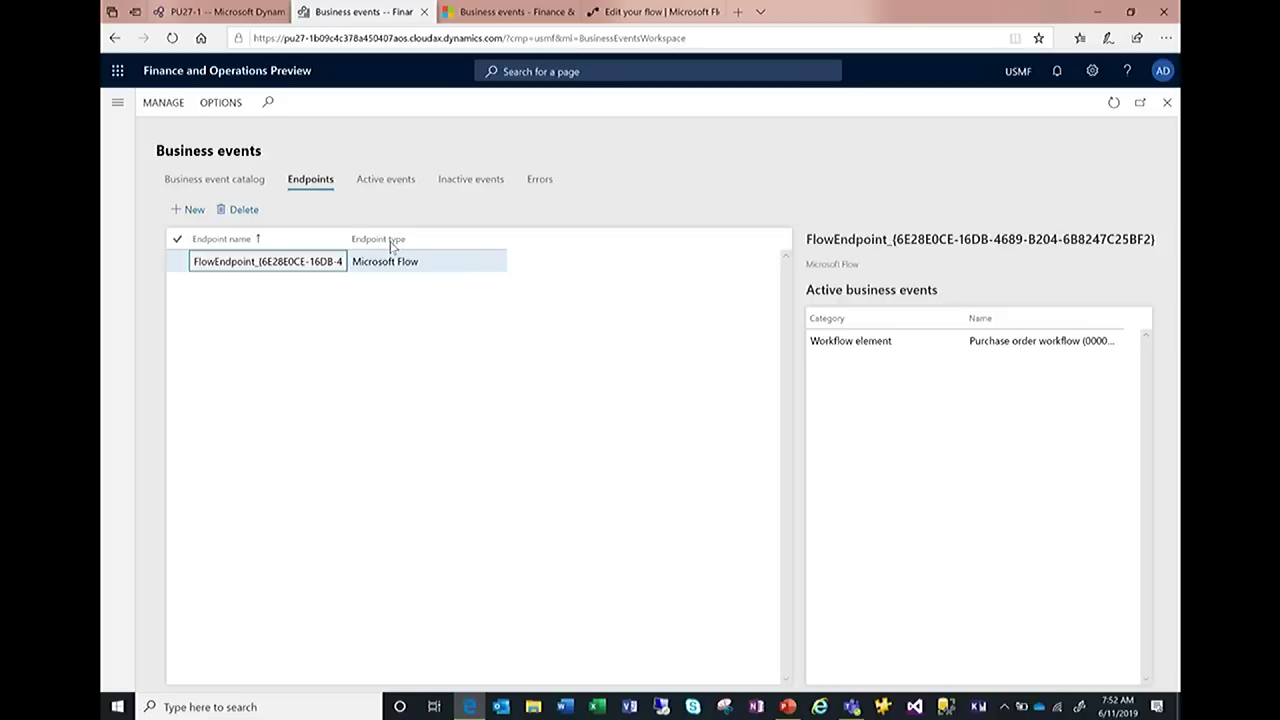
pyautogui.click(190, 209)
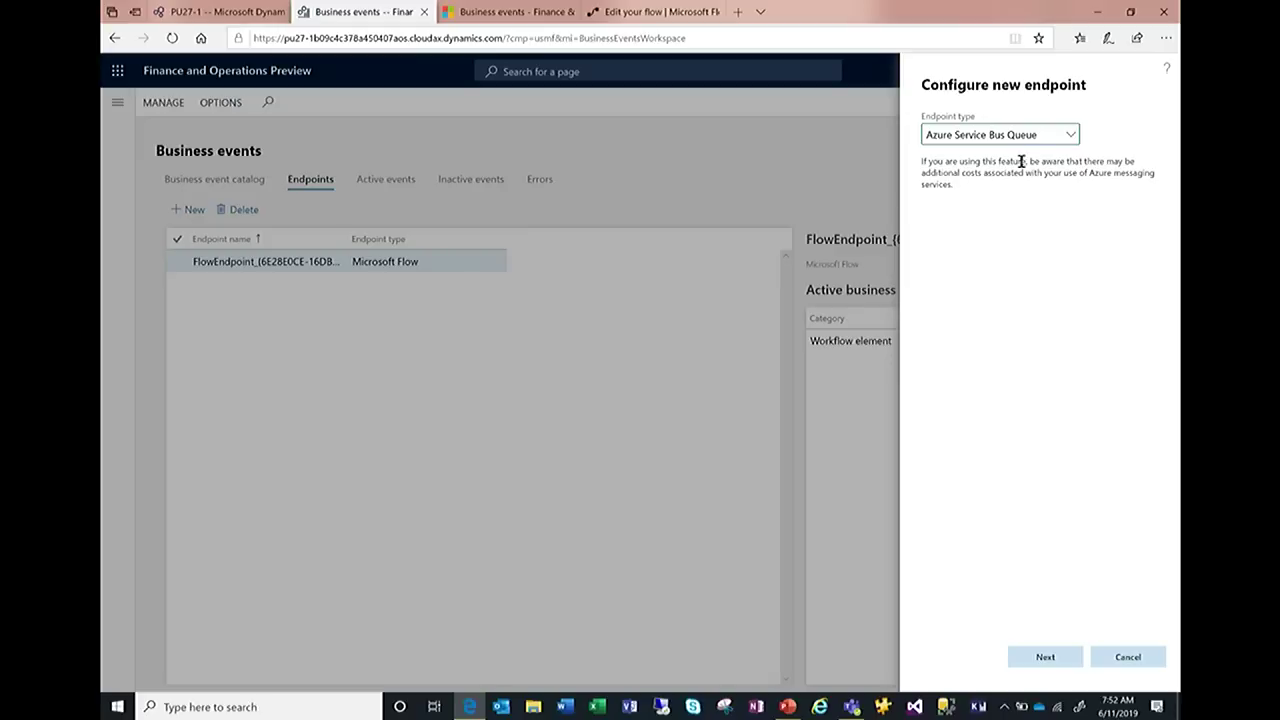
pyautogui.click(1069, 137)
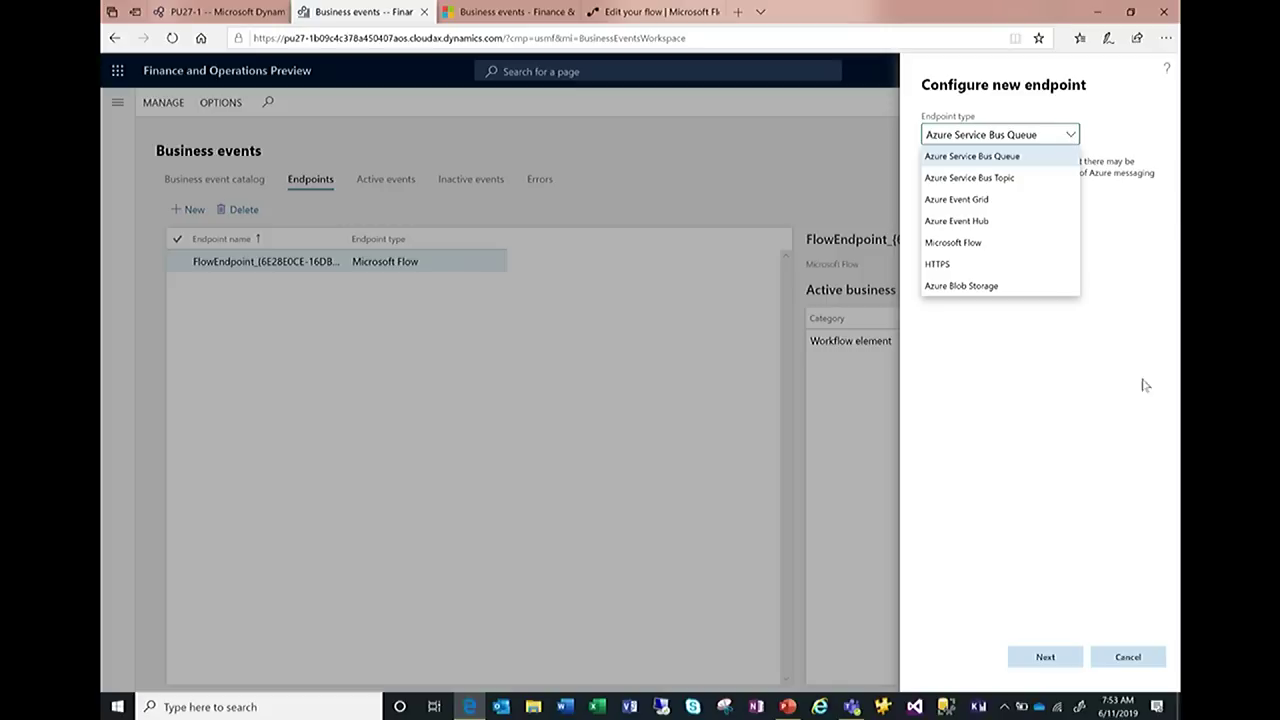
pyautogui.click(1128, 655)
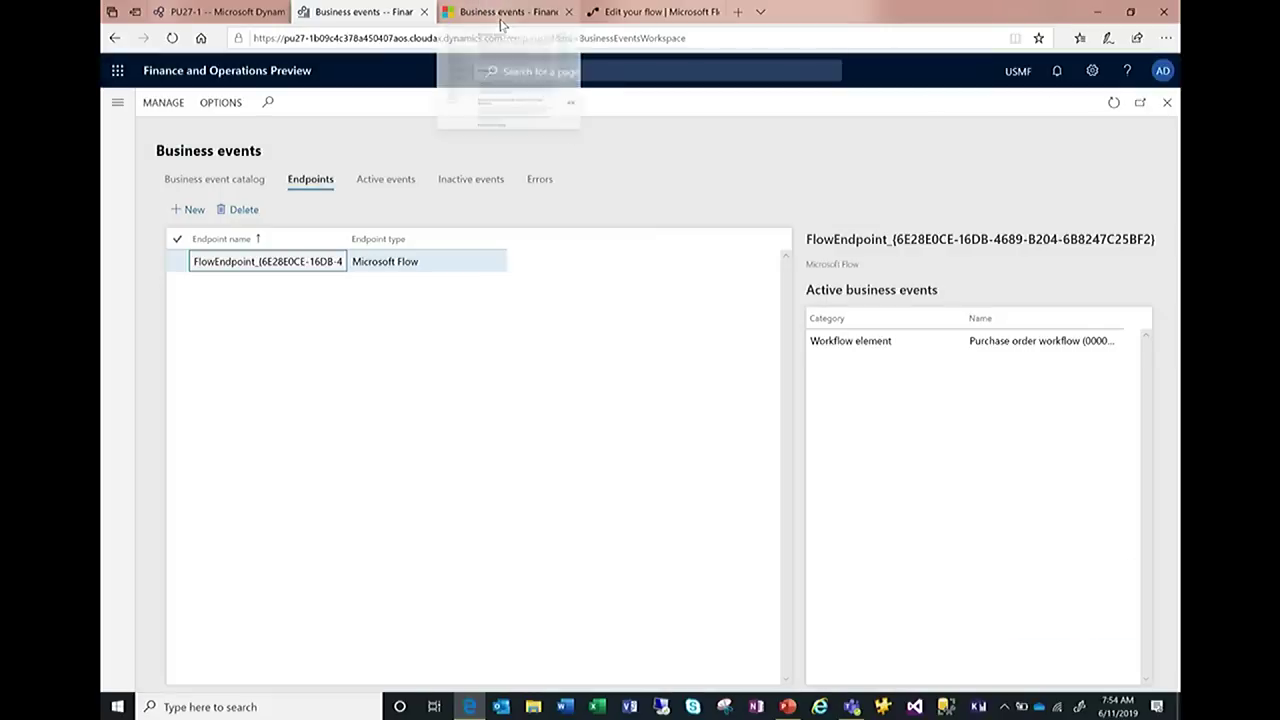
# View the business events slides in PowerPoint and the "Use cases for business events" documentation page, and resume the slide show
pyautogui.click(788, 706)
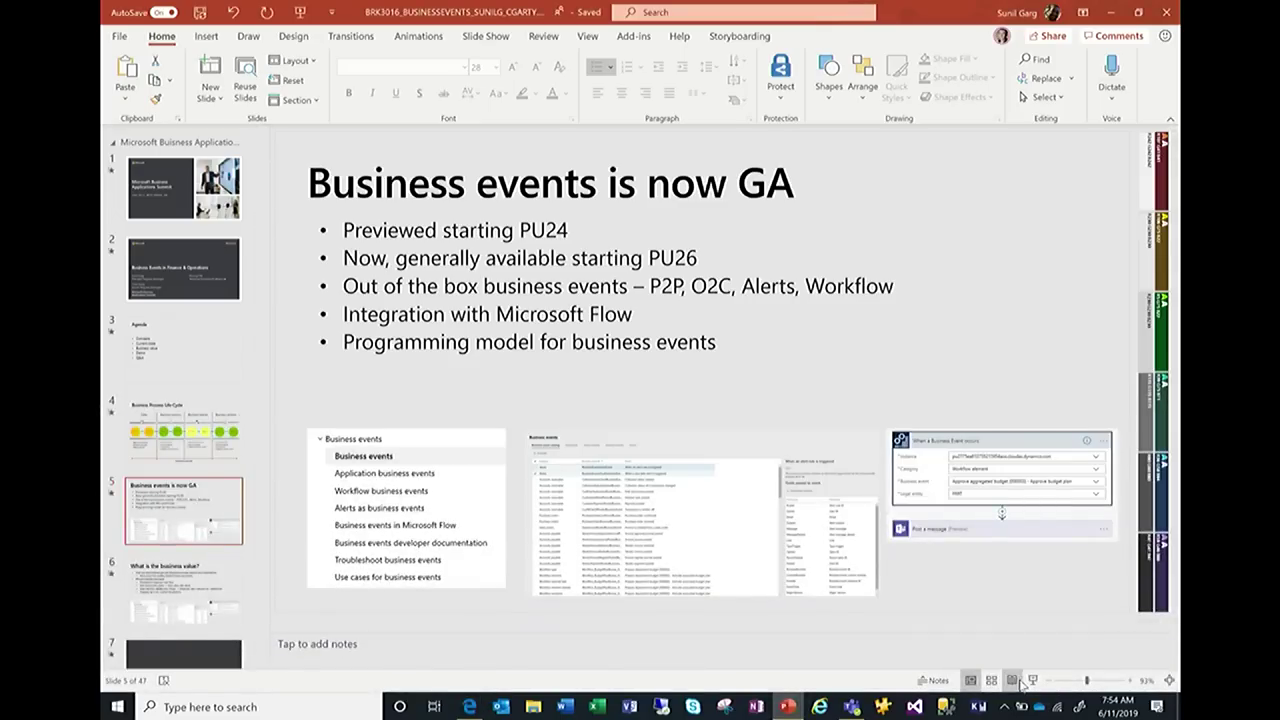
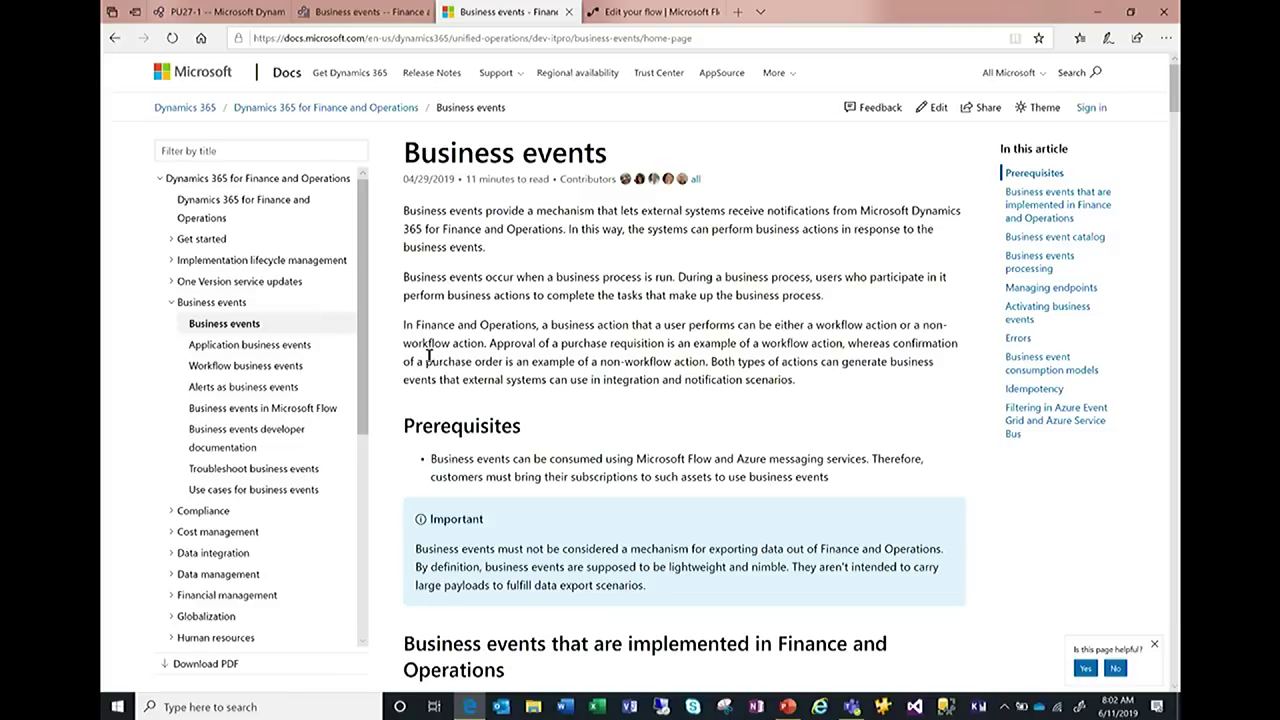
pyautogui.click(281, 497)
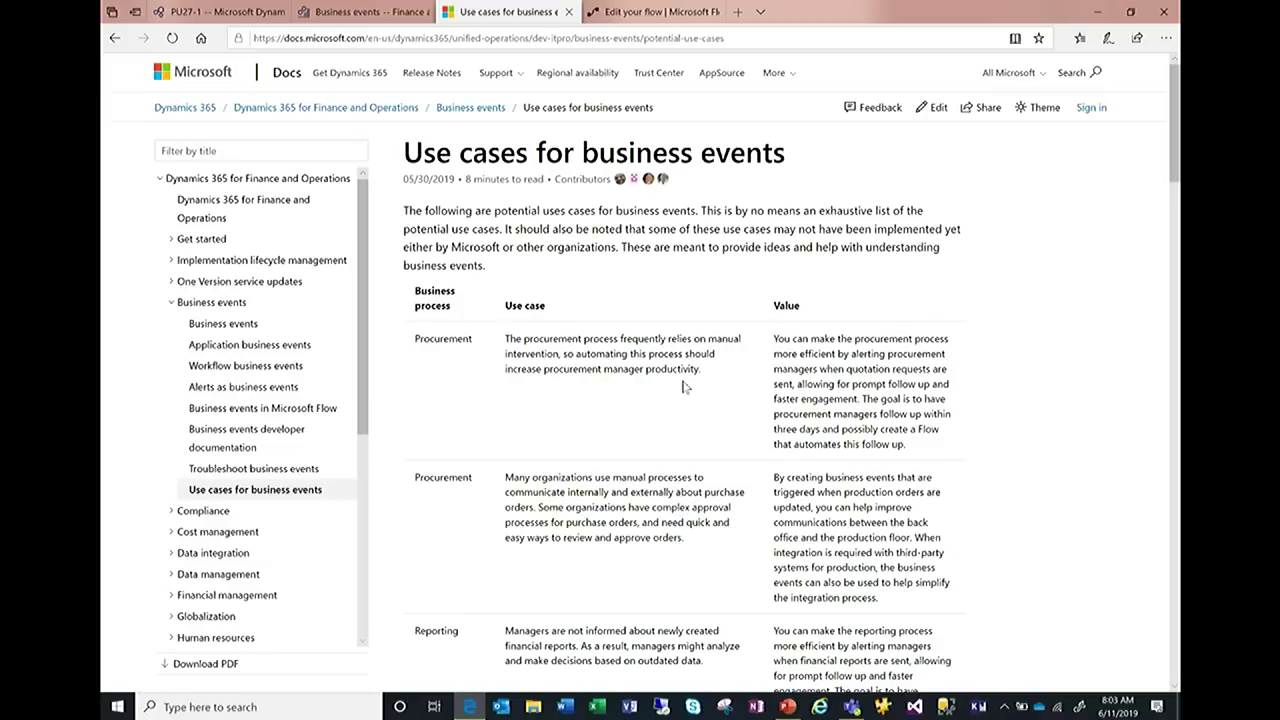
pyautogui.hotkey('alt', 'Tab')
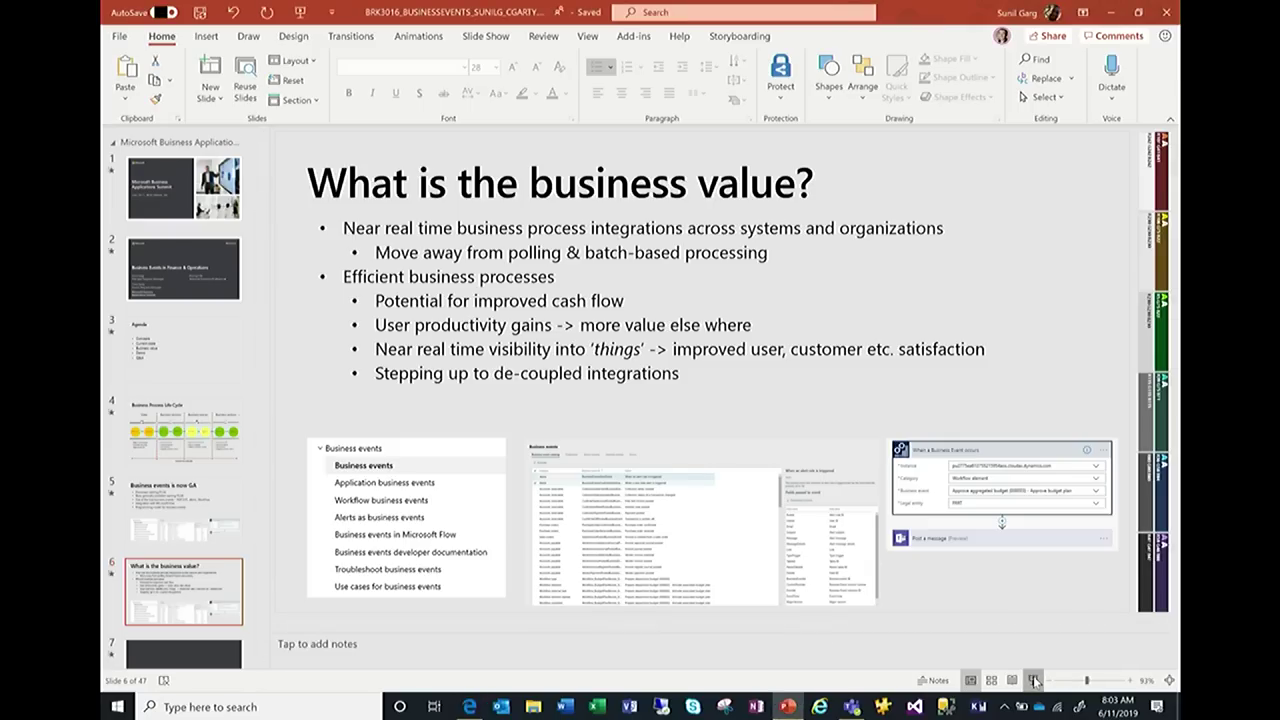
pyautogui.click(1033, 680)
pyautogui.press('Right')
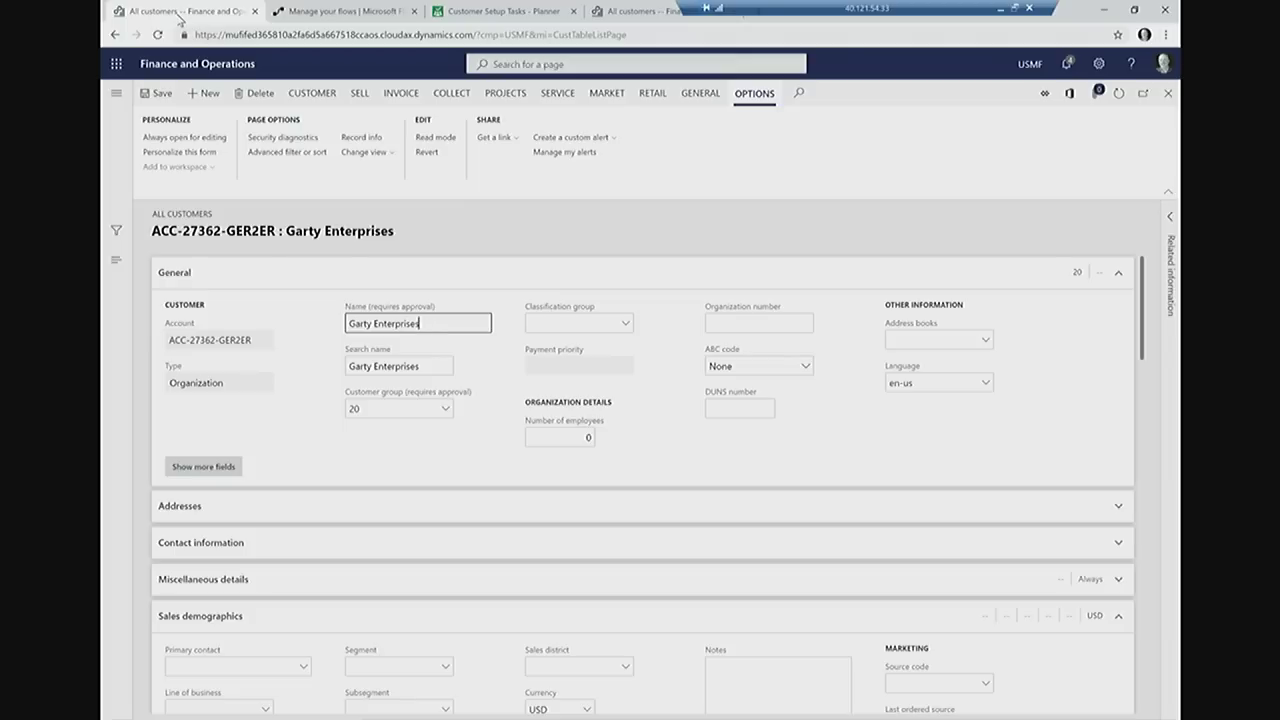
# Start a new customer record of type Organization and enter the customer account number
pyautogui.click(197, 97)
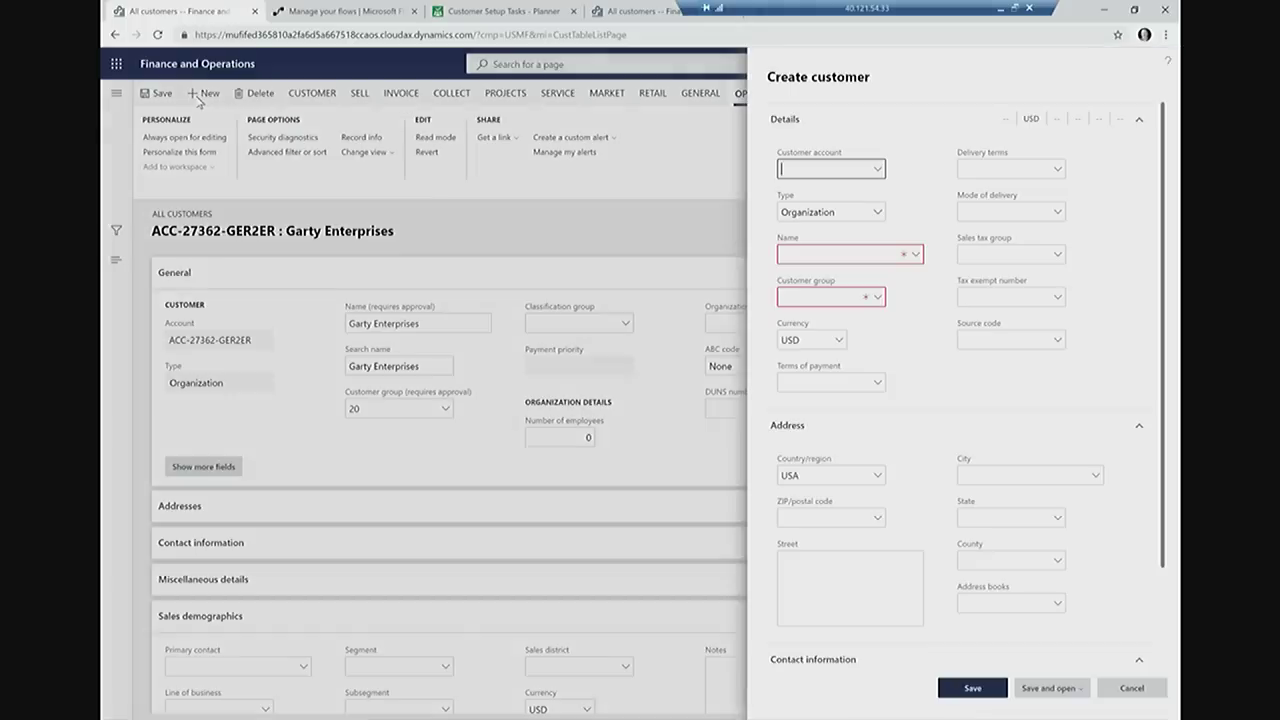
pyautogui.write('A')
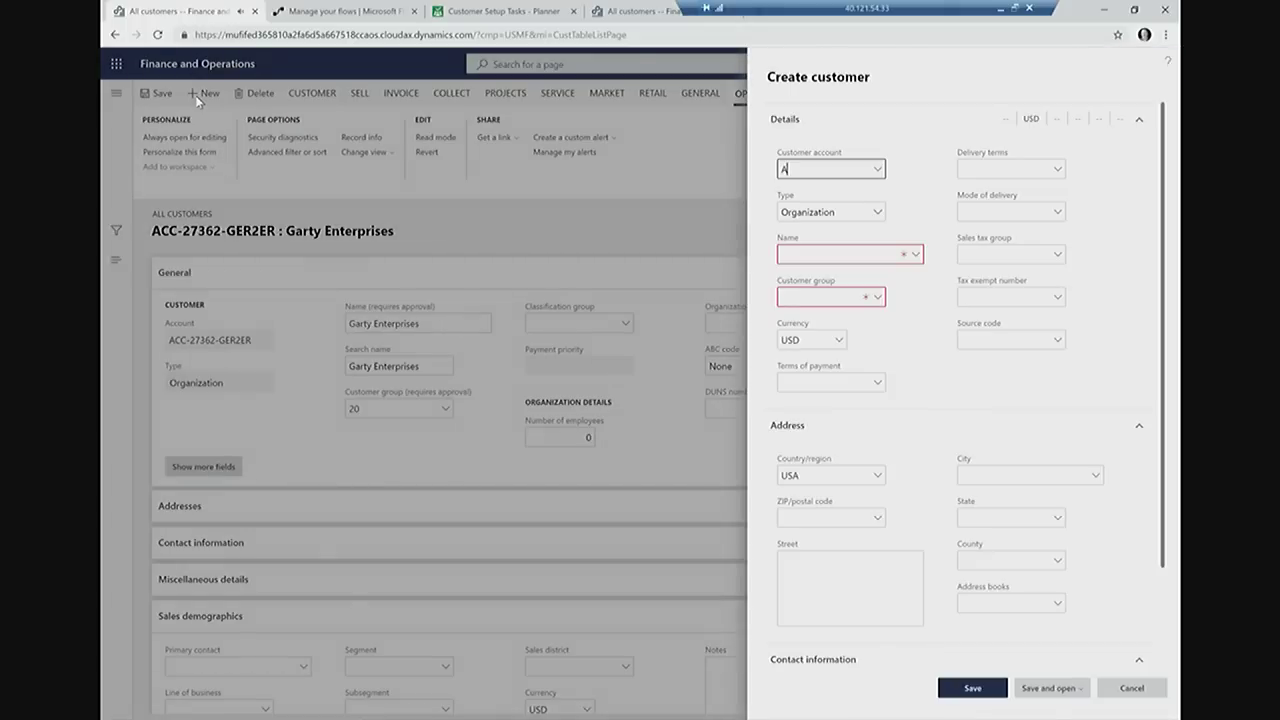
pyautogui.write('CC-373256')
pyautogui.press('BackSpace')
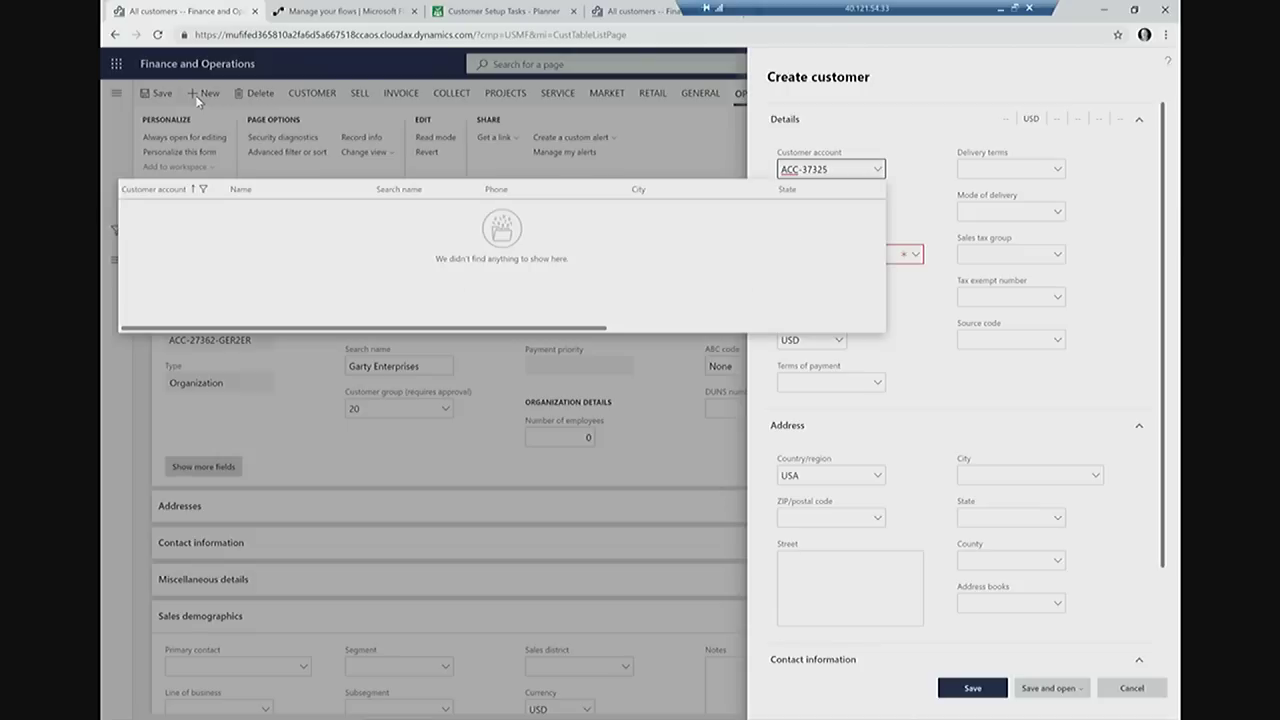
pyautogui.write('-SDD3RE')
pyautogui.press('Tab')
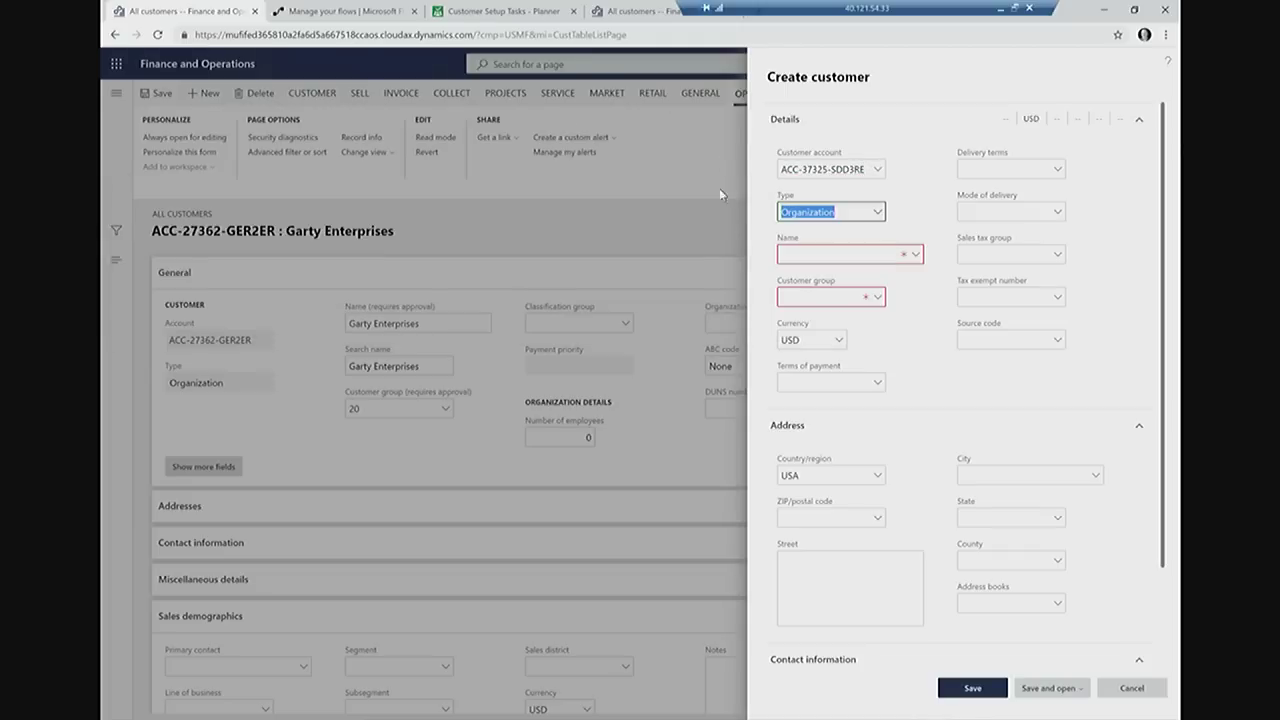
# Name the new customer "Applications Summit Enterprises" and assign it to customer group 20
pyautogui.click(812, 250)
pyautogui.write('Cont')
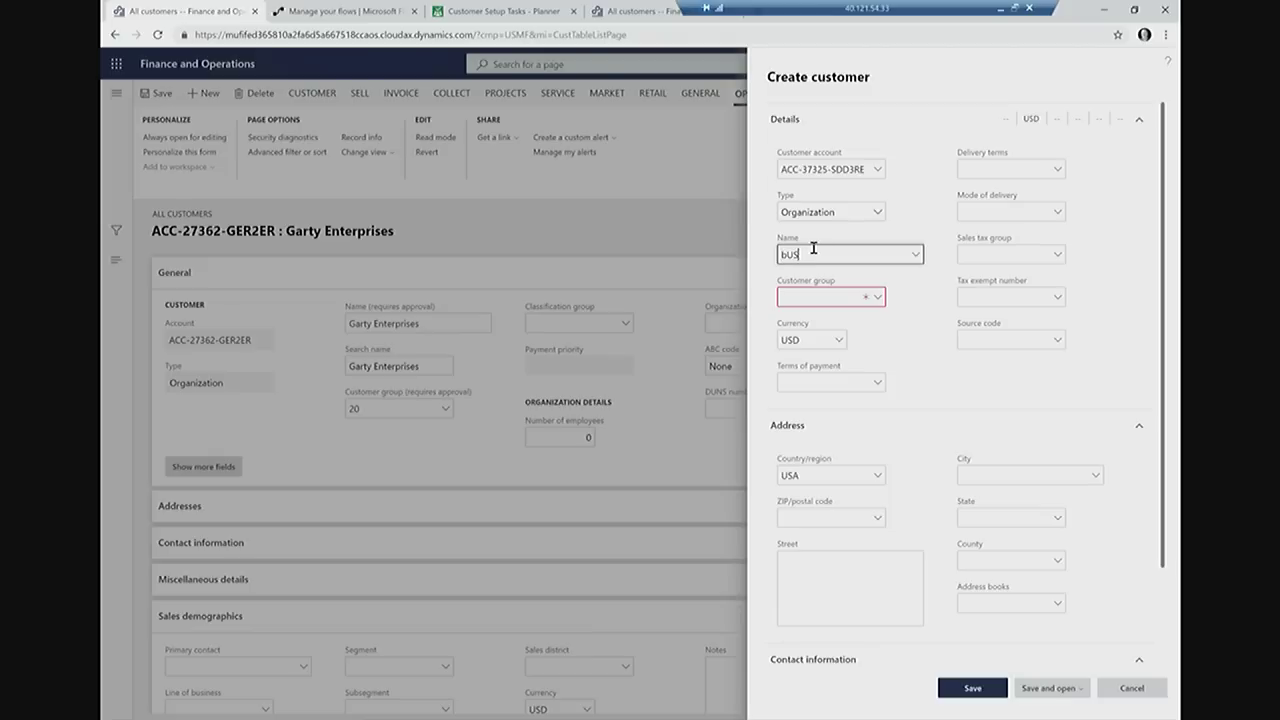
pyautogui.press('BackSpace')
pyautogui.press('BackSpace')
pyautogui.press('BackSpace')
pyautogui.press('BackSpace')
pyautogui.write('Applications Summit Enterprise')
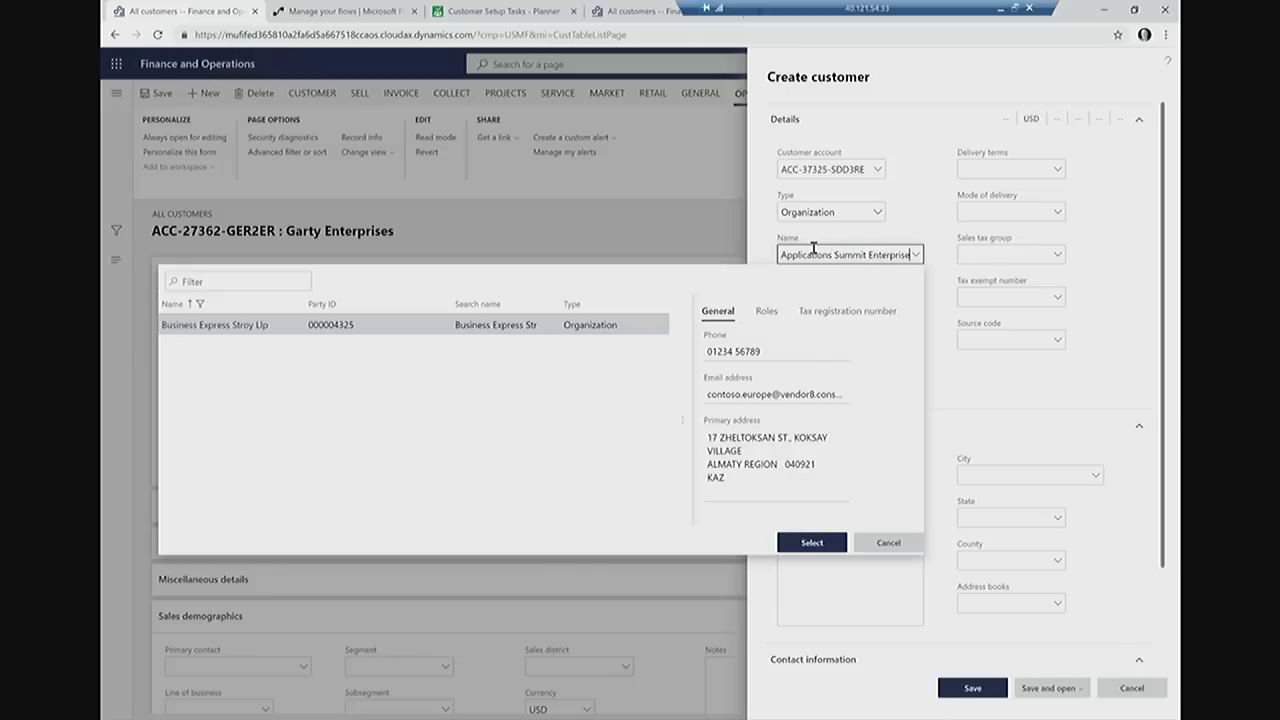
pyautogui.press('Tab')
pyautogui.write('20')
pyautogui.press('Tab')
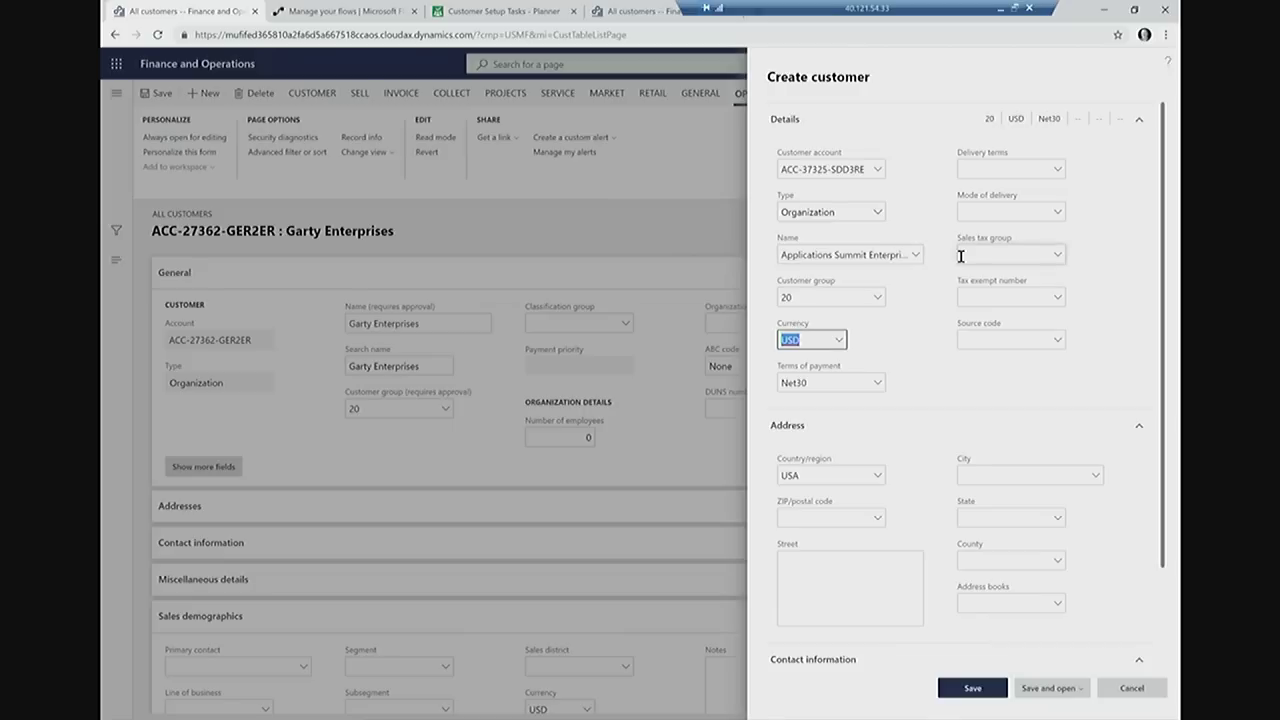
# Fill in the new customer's address by choosing the ZIP/postal code and entering the street, and save the record
pyautogui.click(822, 517)
pyautogui.write('43')
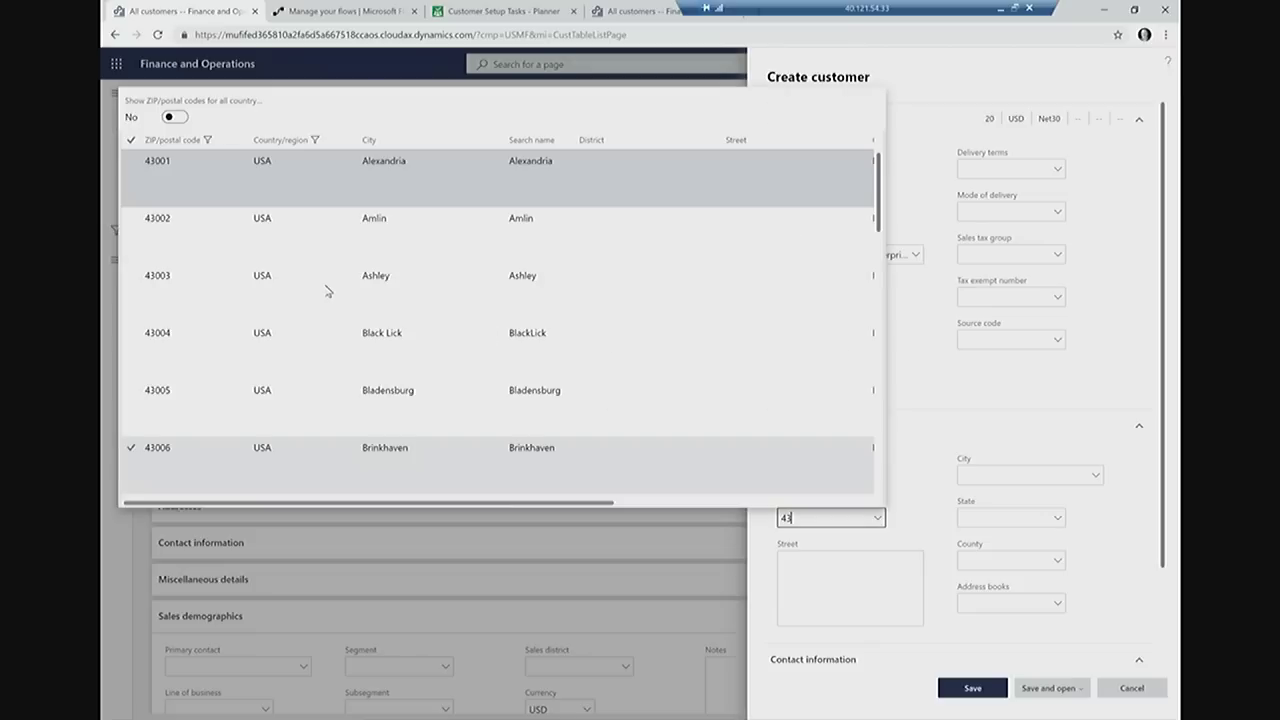
pyautogui.click(328, 290)
pyautogui.click(857, 595)
pyautogui.write('1 Main St')
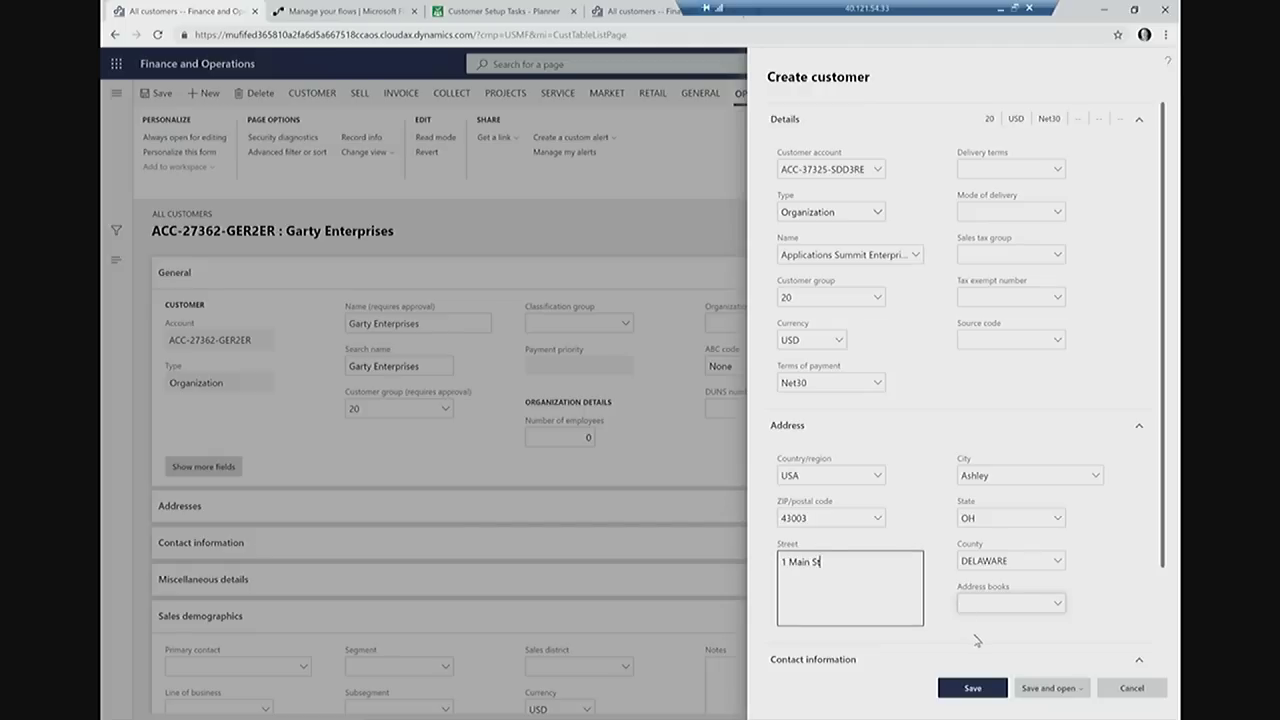
pyautogui.click(984, 688)
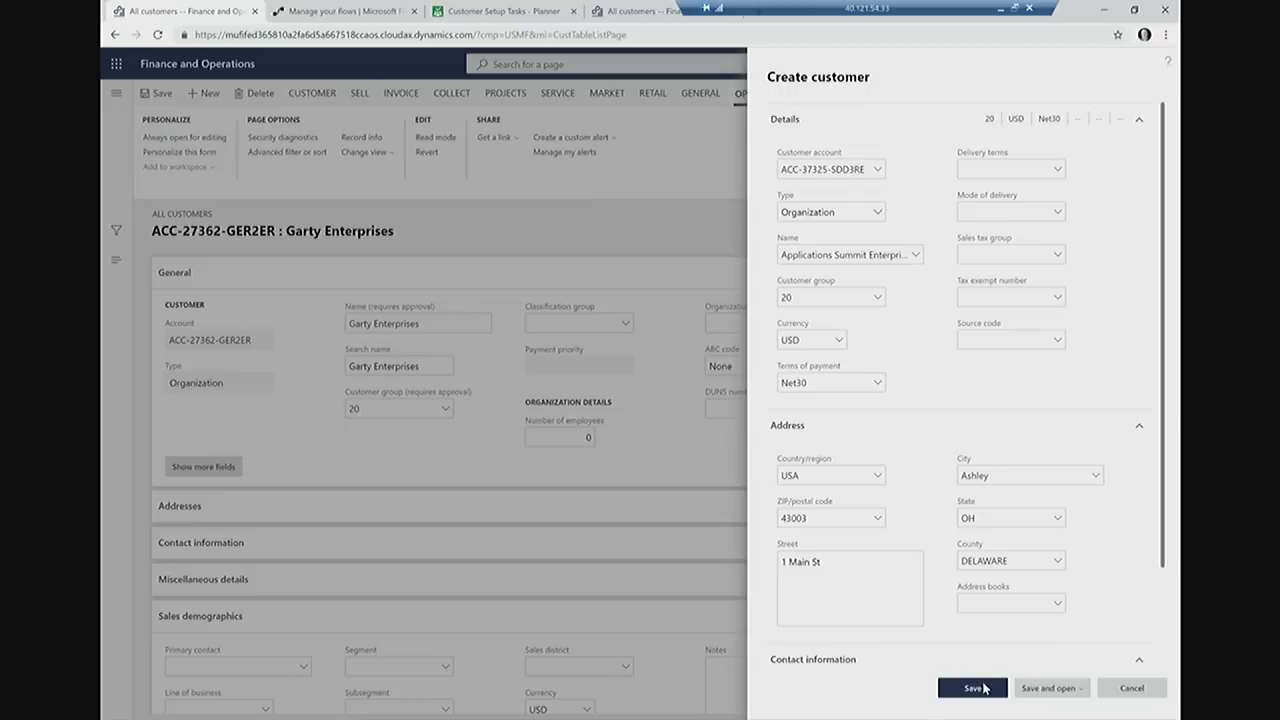
pyautogui.click(972, 688)
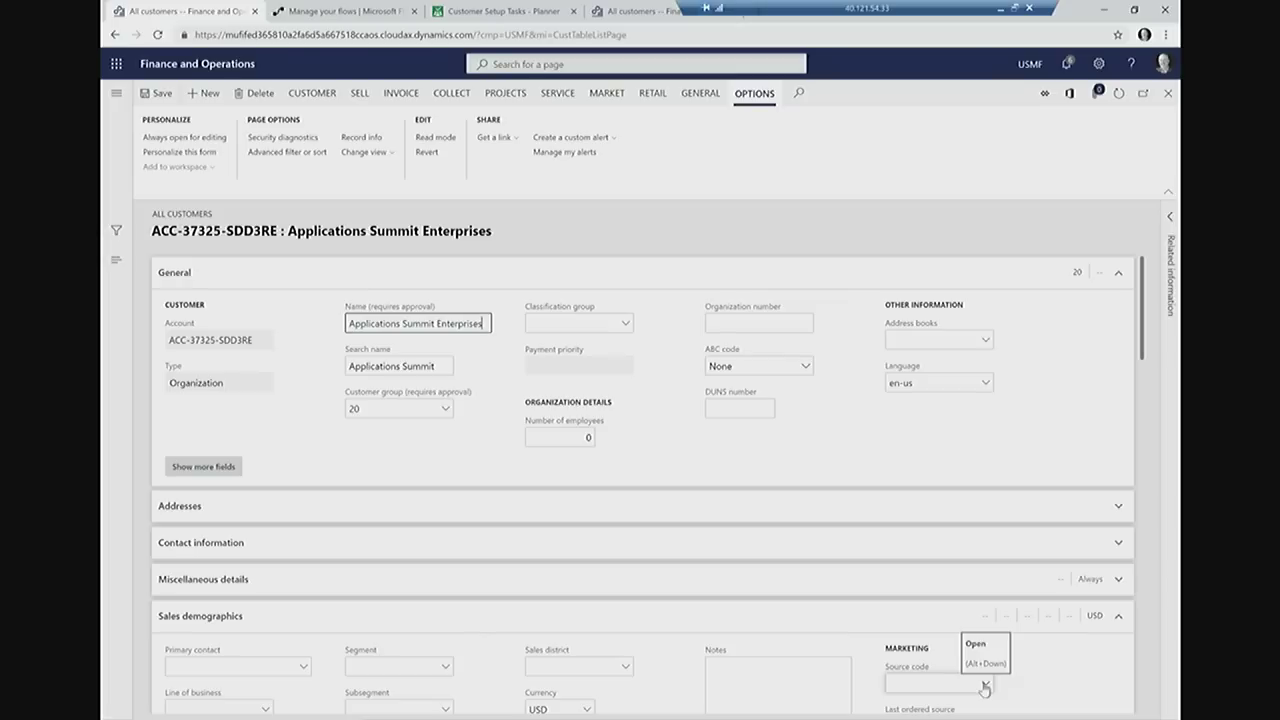
# Switch to Planner and examine the charts and board of the Customer Setup Tasks plan, including the new customer's bucket
pyautogui.click(489, 13)
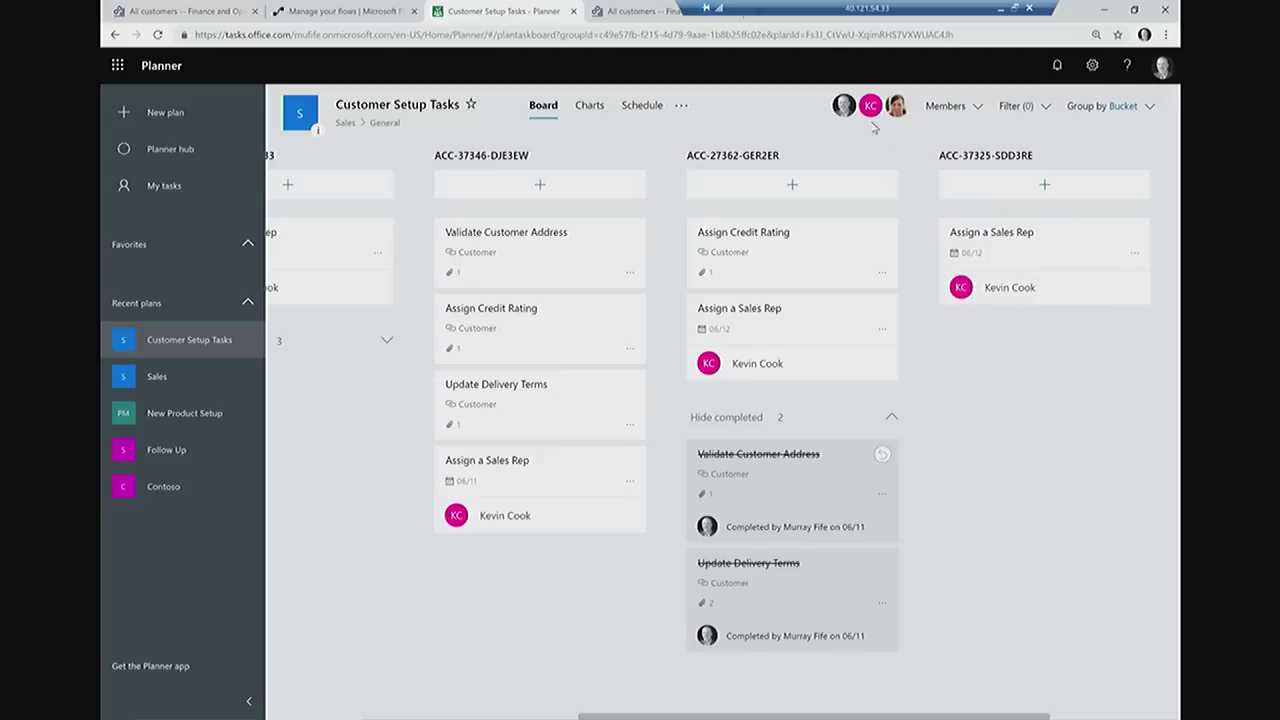
pyautogui.click(590, 108)
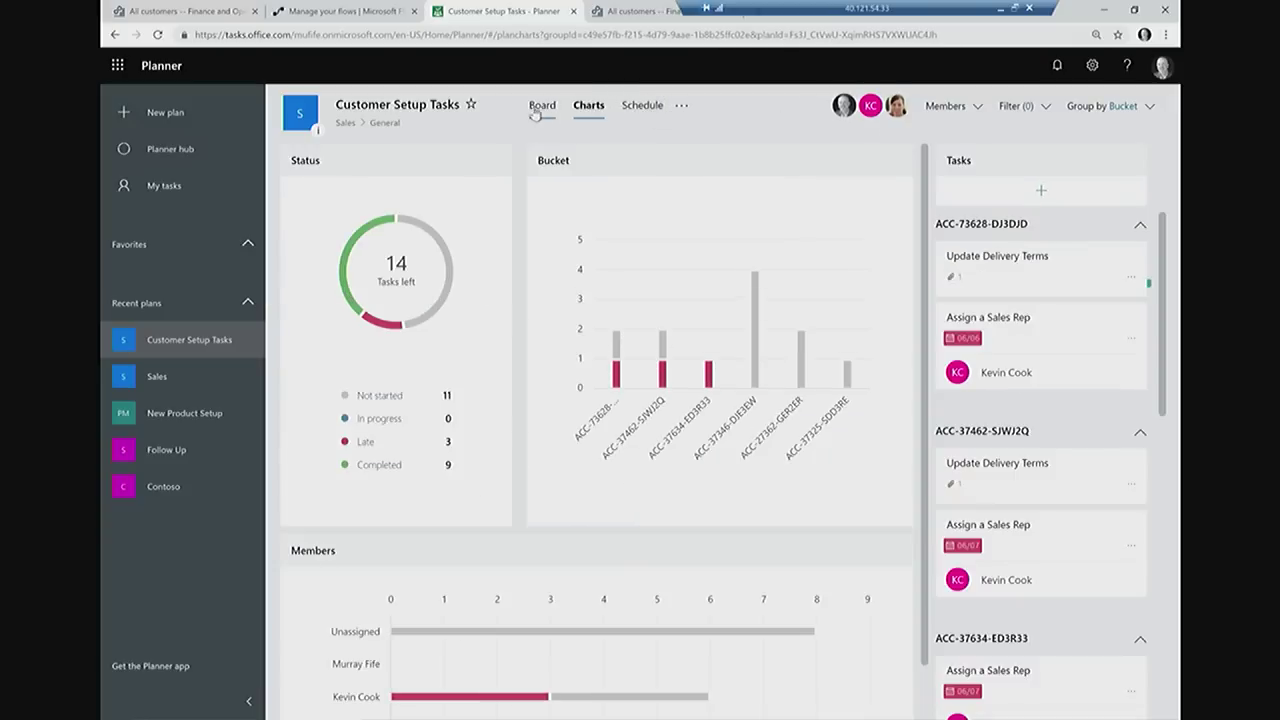
pyautogui.click(537, 112)
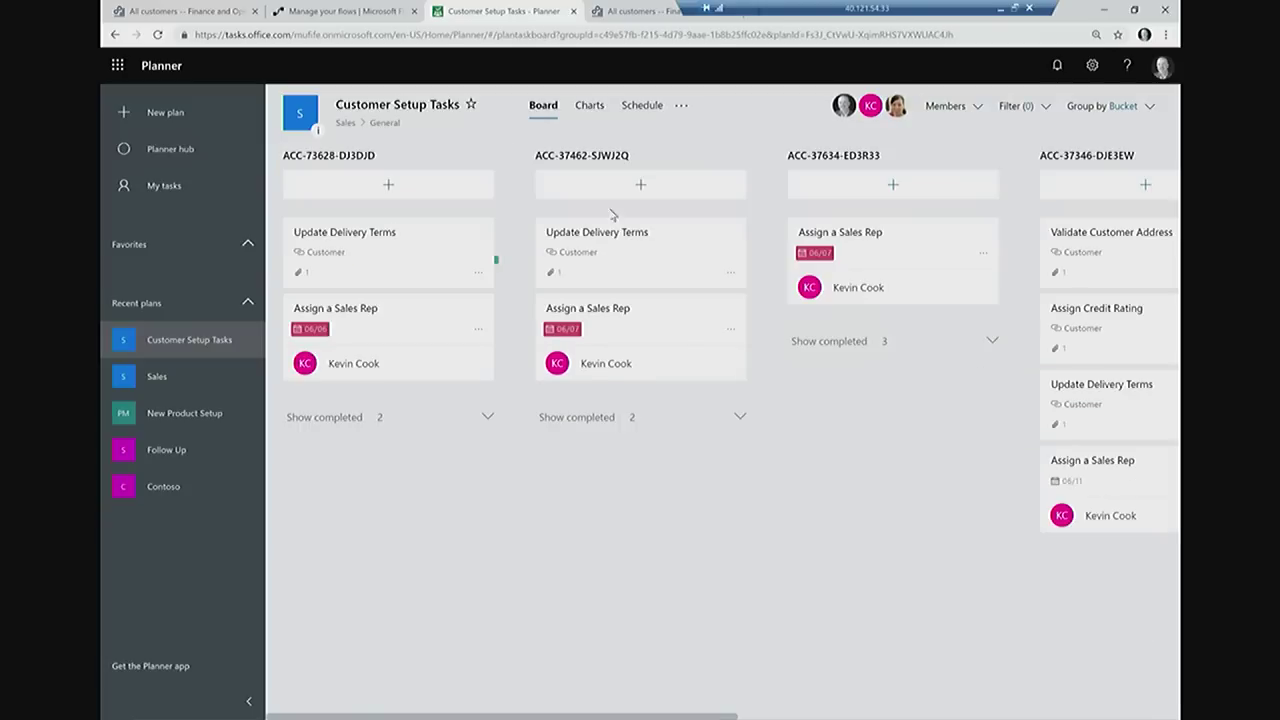
pyautogui.click(902, 716)
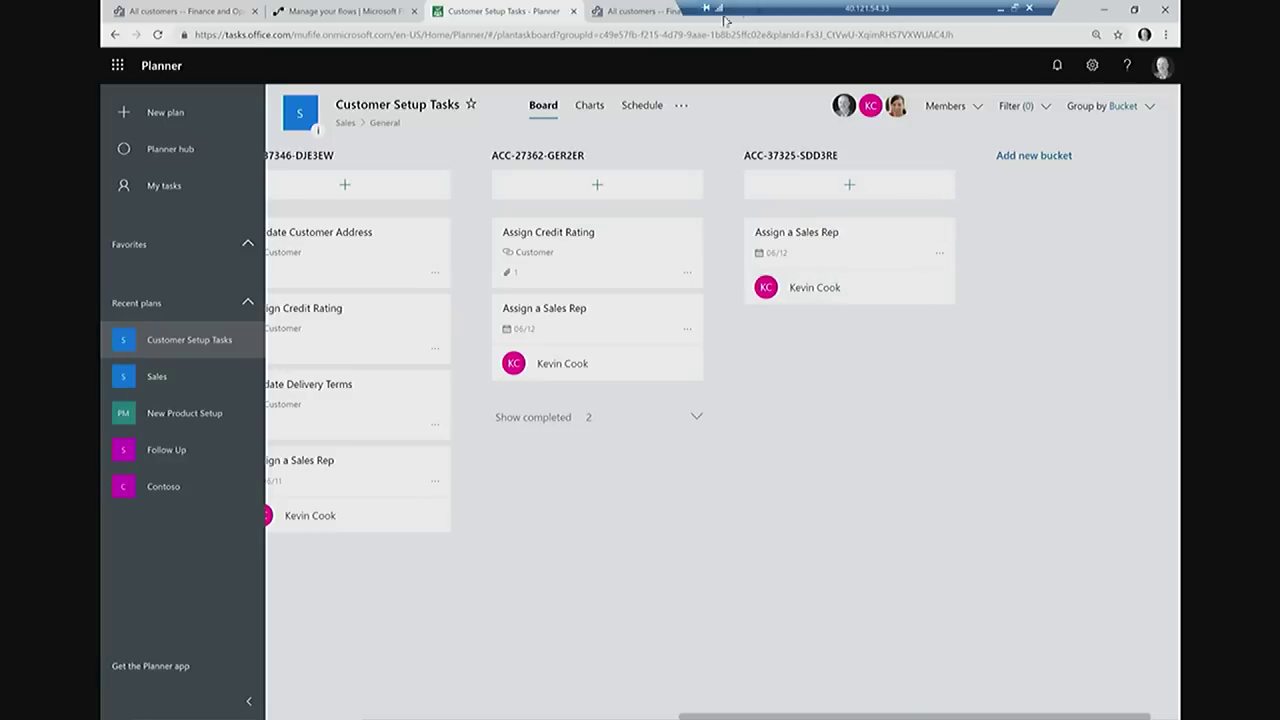
# Switch to Microsoft Flow and examine the actions and run history of the New Customer Business Event flow
pyautogui.click(320, 12)
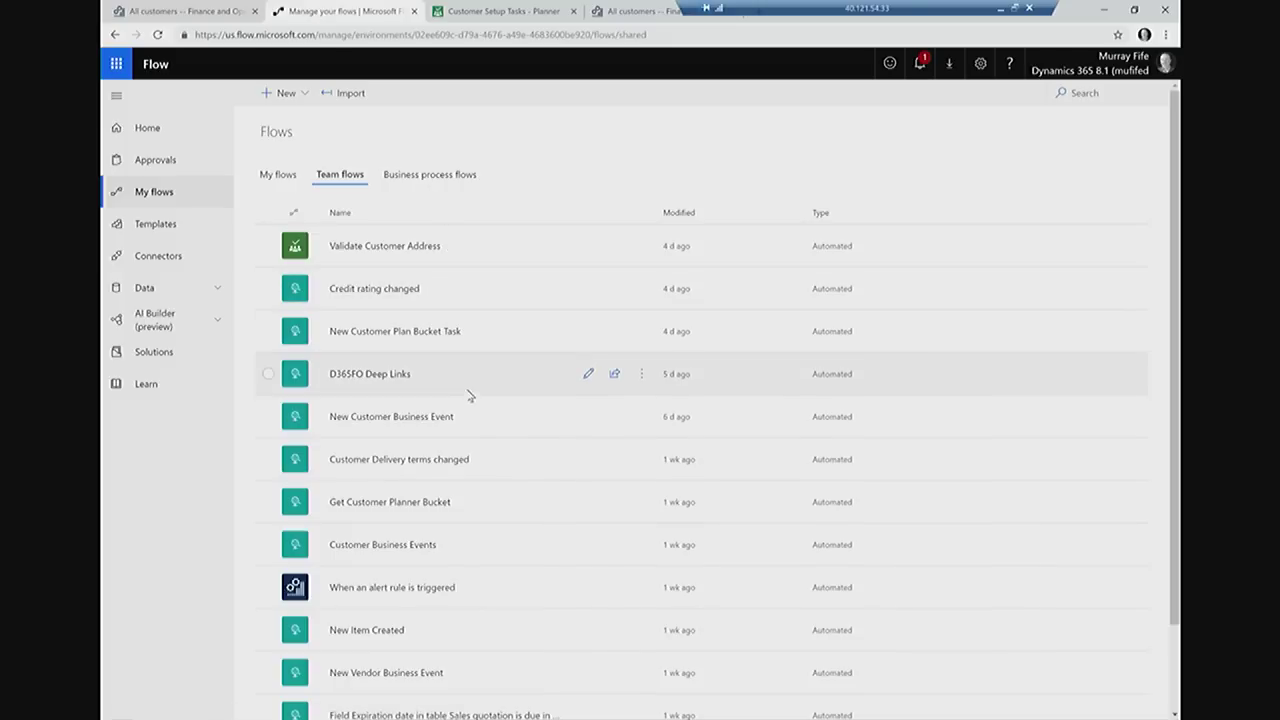
pyautogui.click(407, 418)
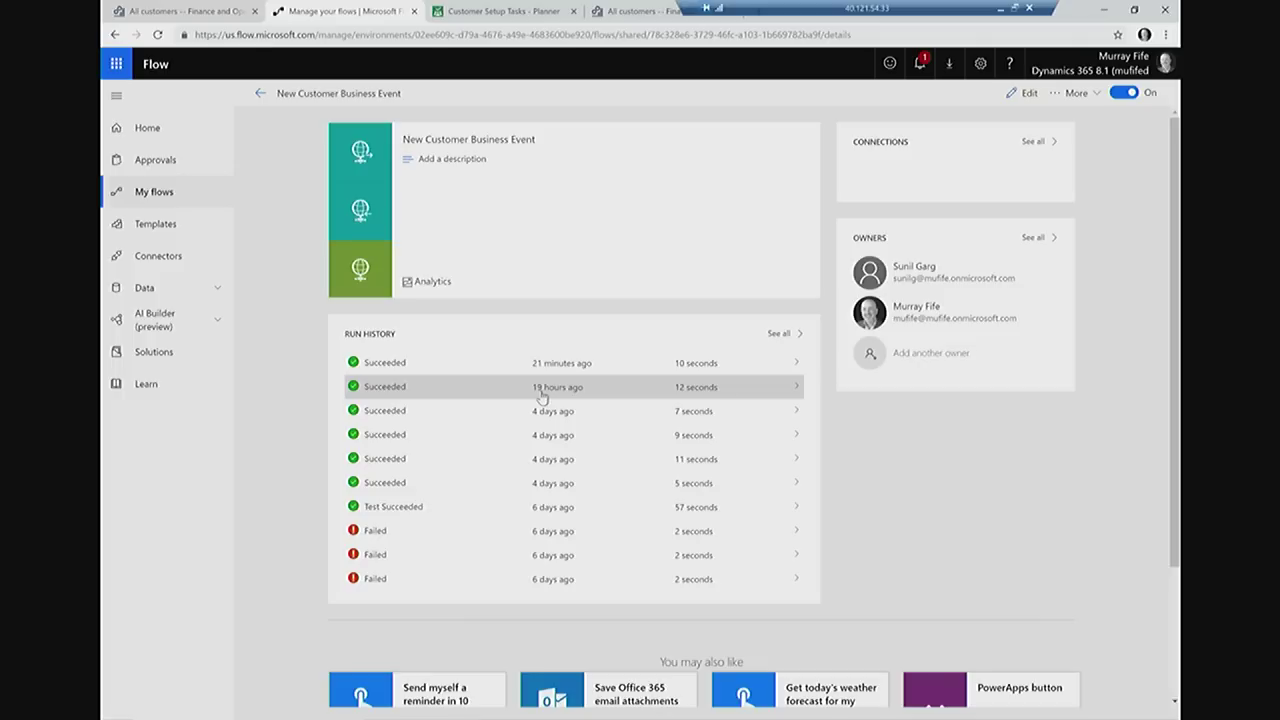
pyautogui.click(1022, 94)
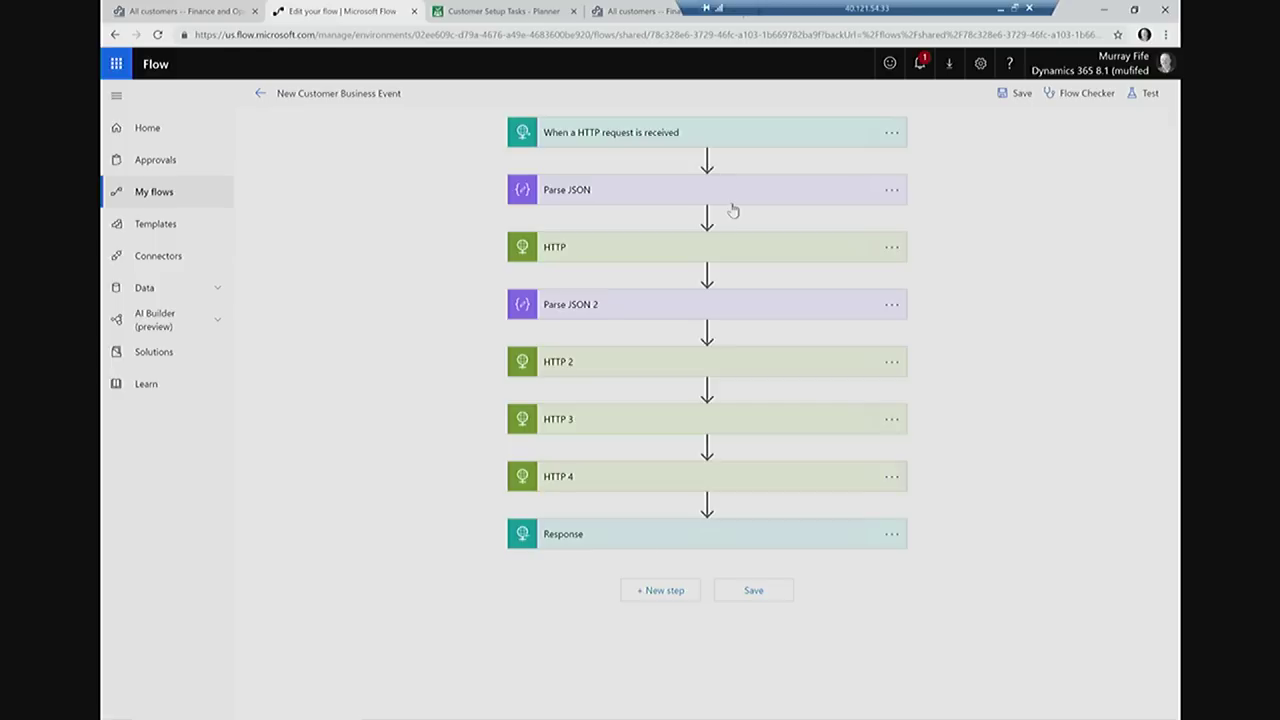
pyautogui.click(260, 94)
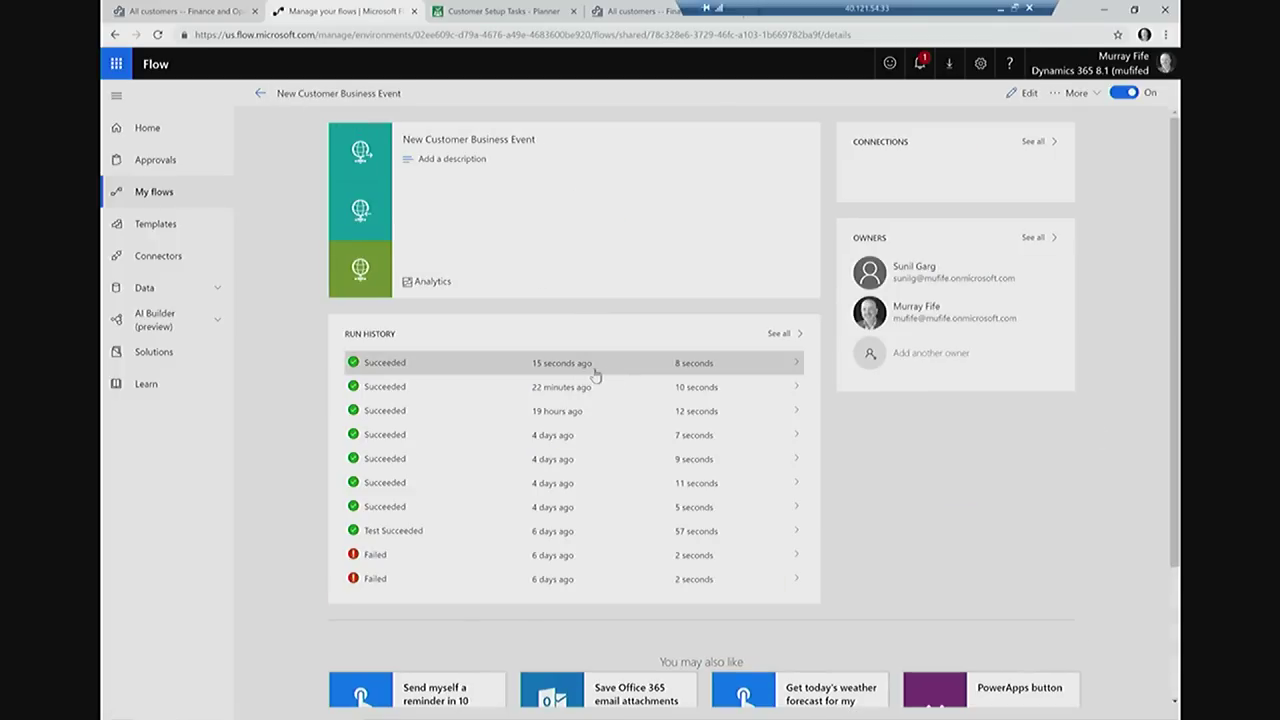
# Return to Planner, open the Update Delivery Terms task in the new customer's bucket and follow its Customer link
pyautogui.click(485, 13)
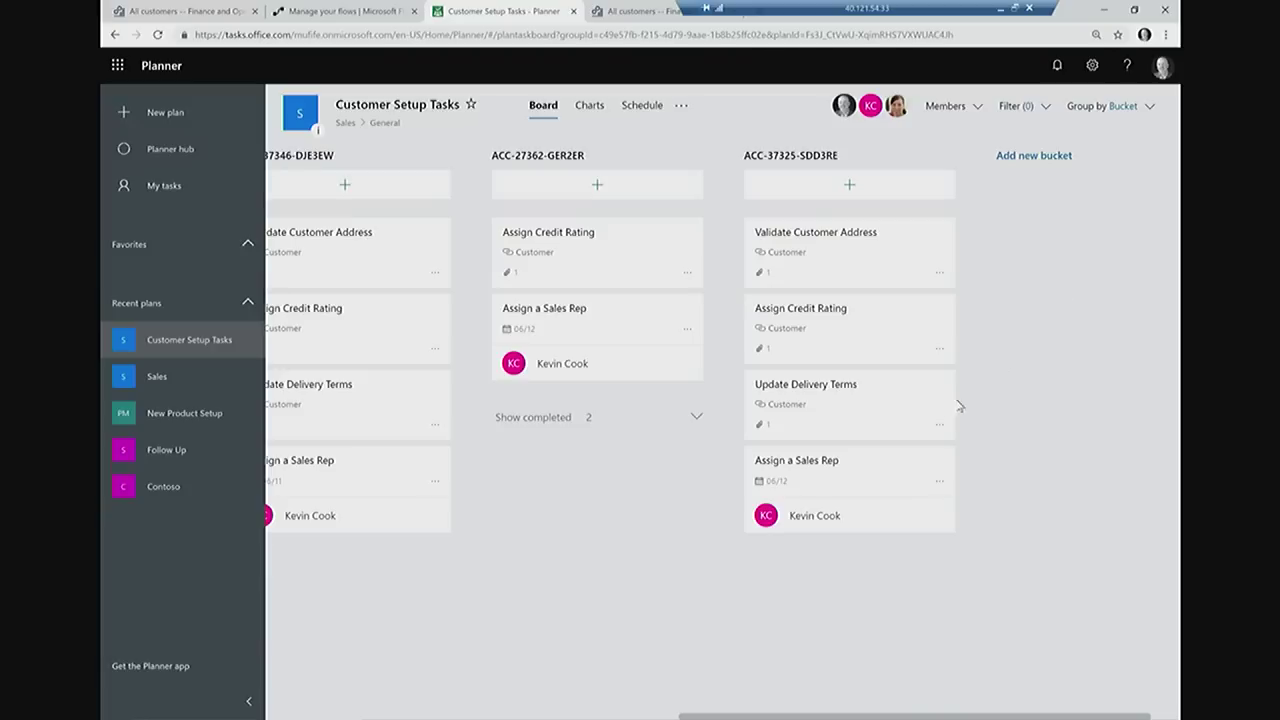
pyautogui.click(822, 394)
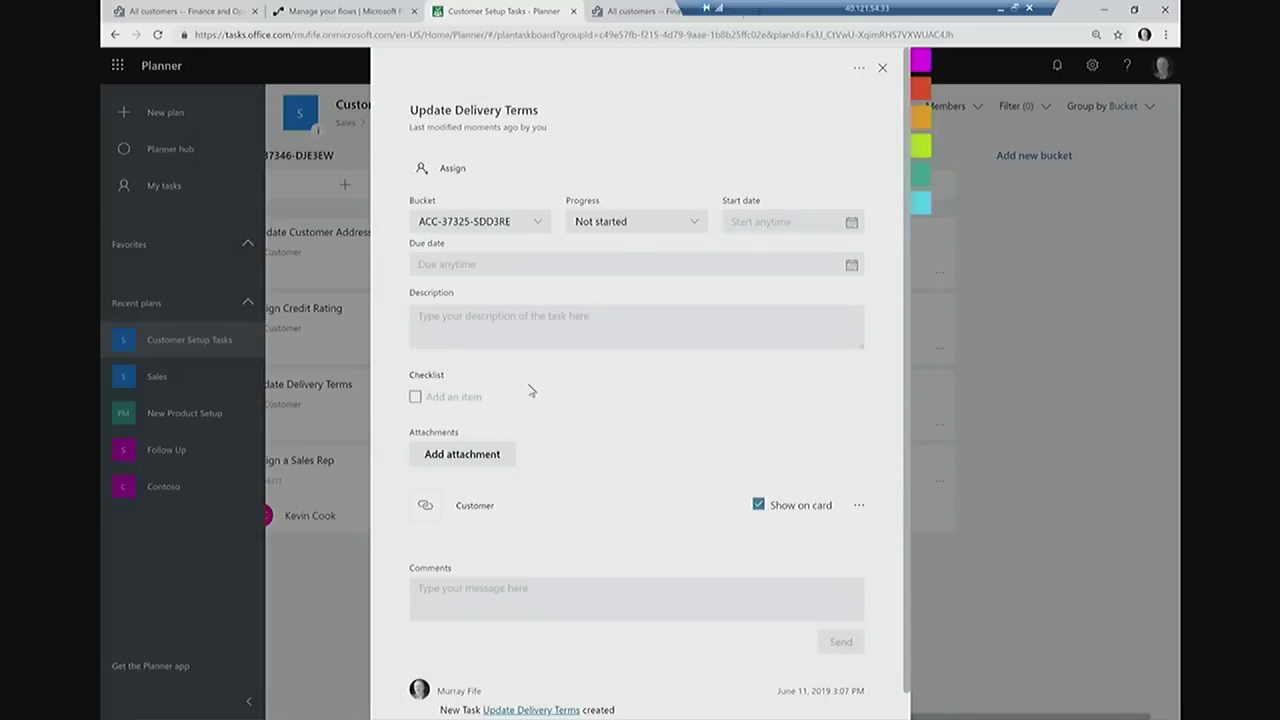
pyautogui.click(473, 506)
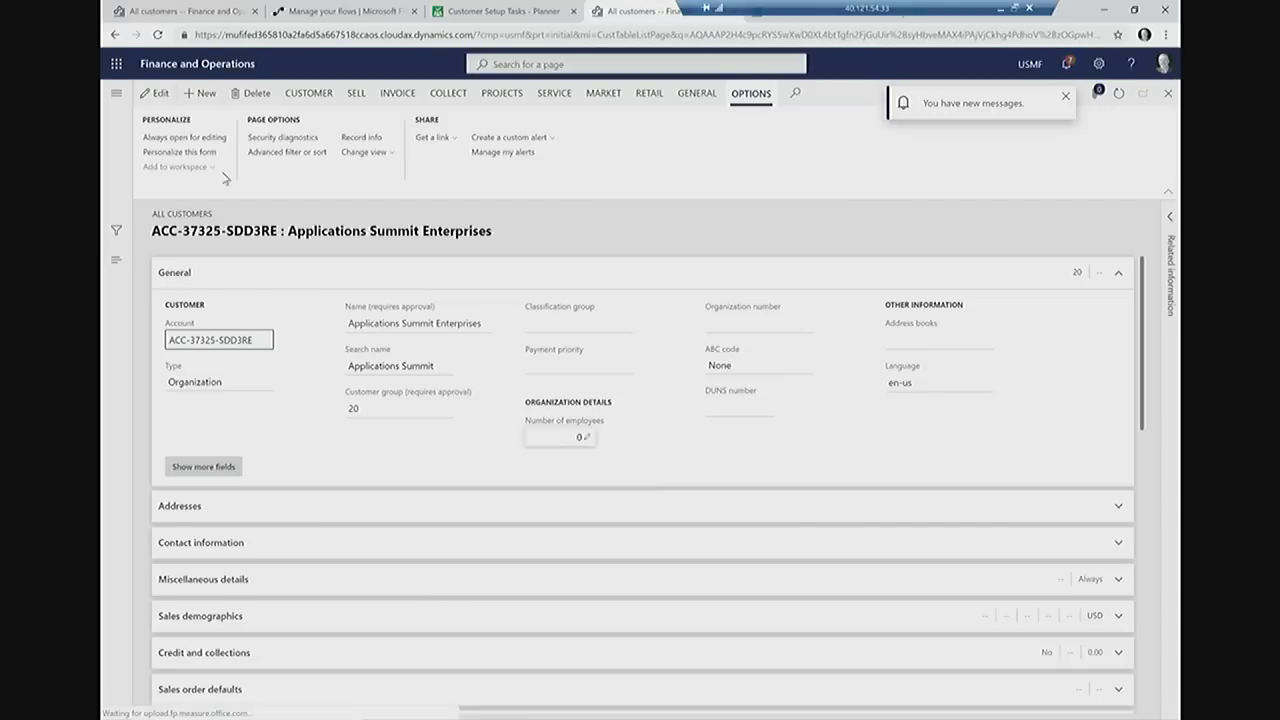
# Set the delivery terms of Applications Summit Enterprises to FOB under Invoice and delivery
pyautogui.scroll(-10, 383, 337)
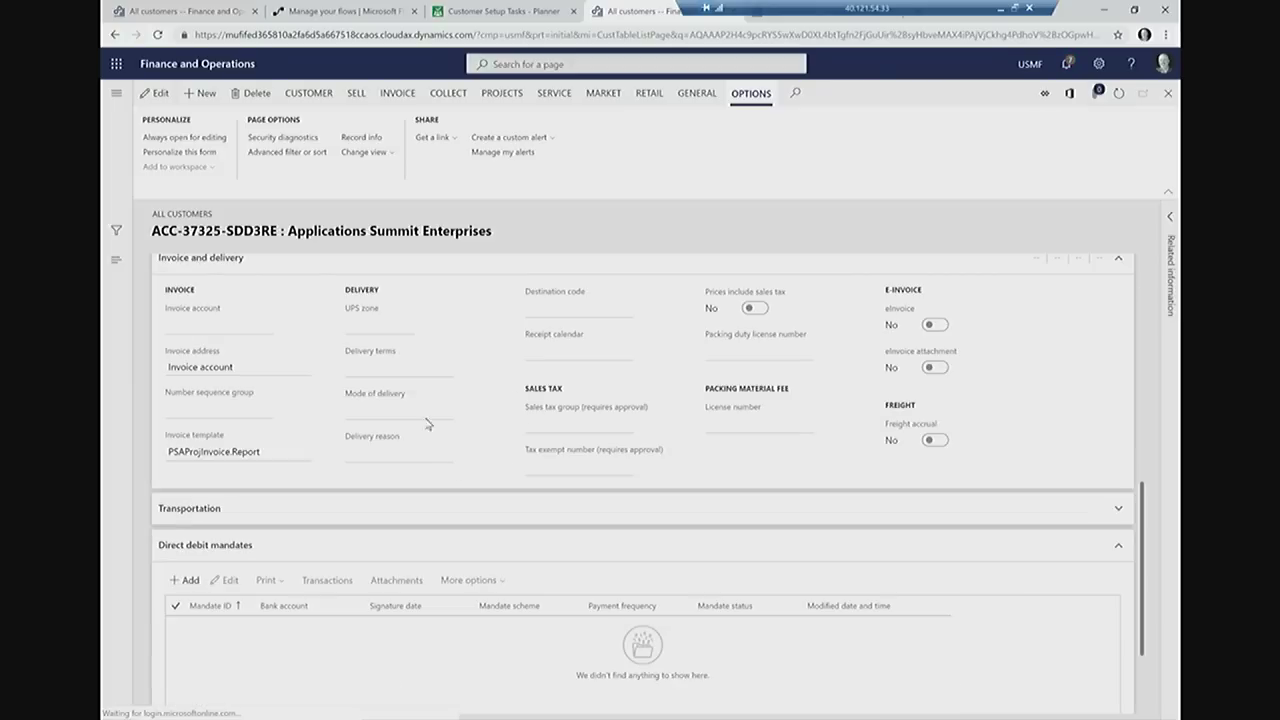
pyautogui.click(402, 376)
pyautogui.write('FOB')
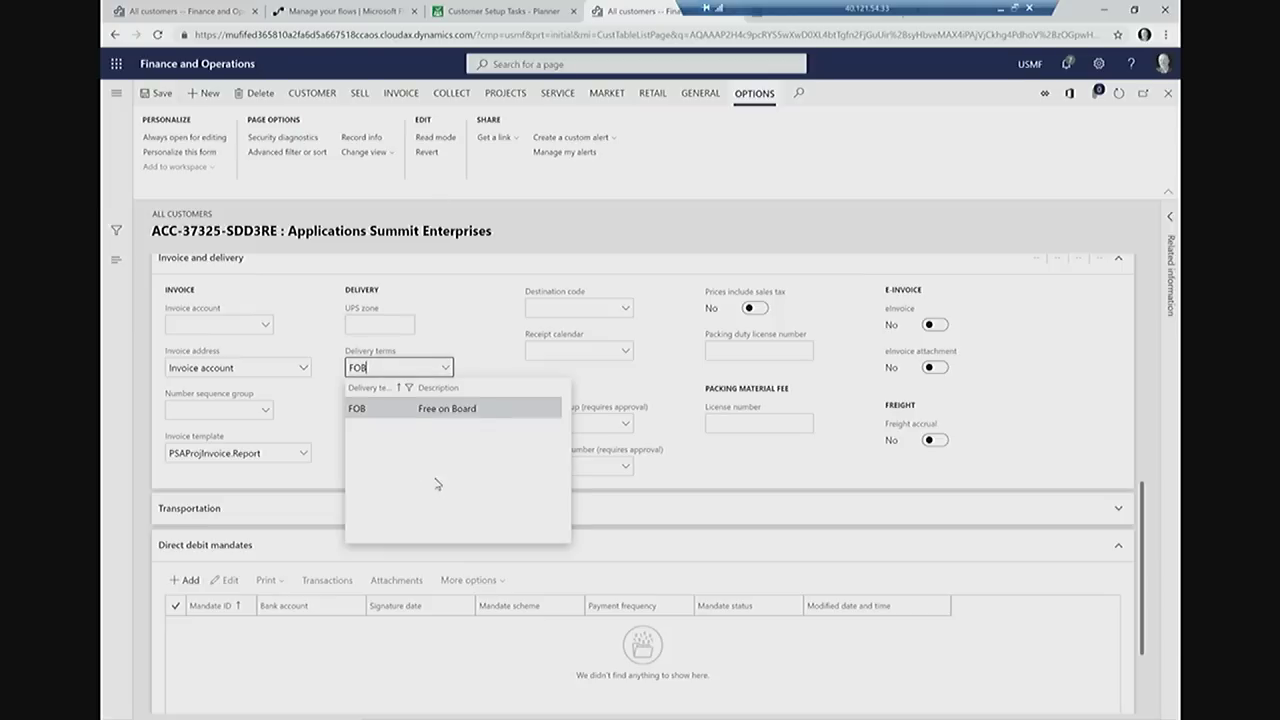
pyautogui.press('Escape')
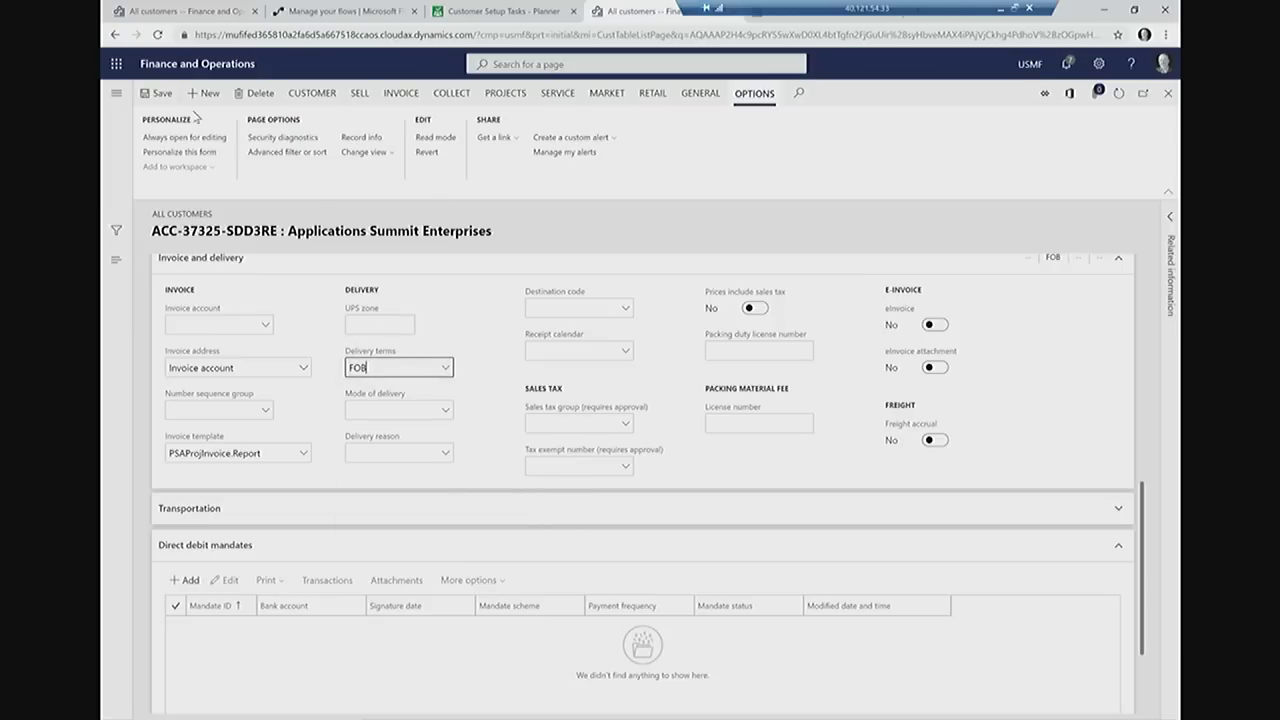
# Save the customer record, return to Planner and close the Update Delivery Terms task
pyautogui.click(155, 93)
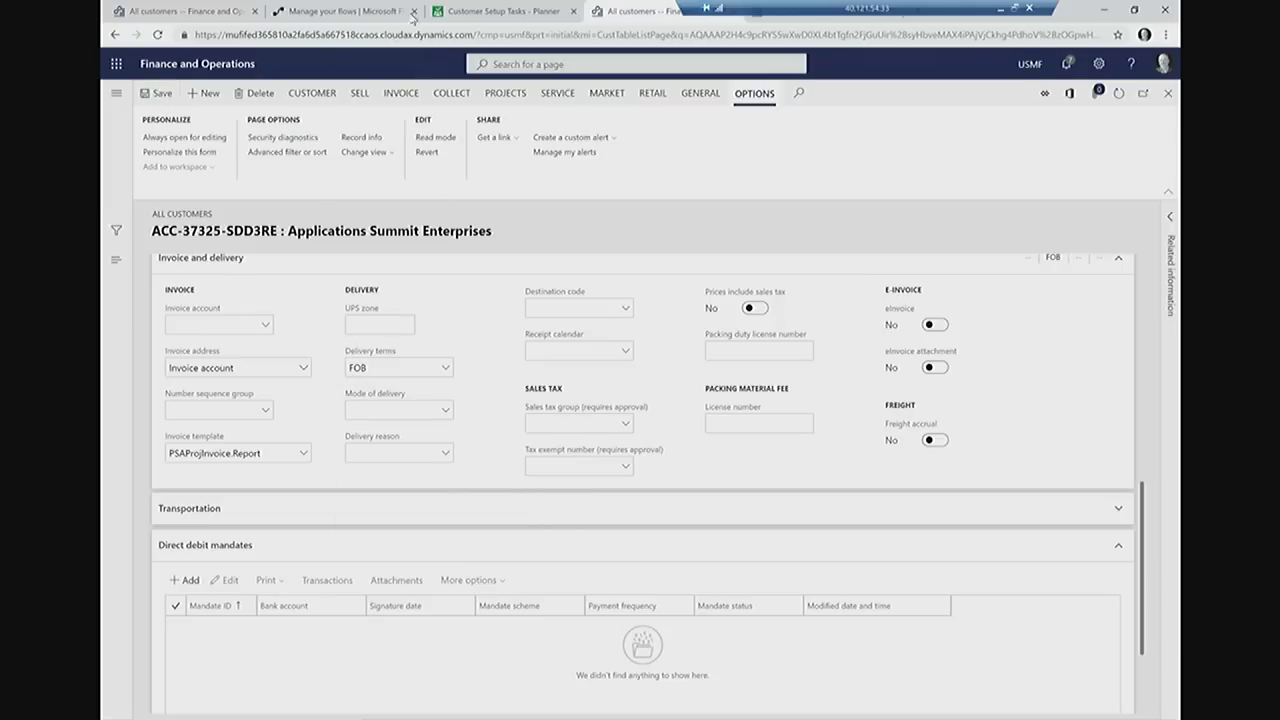
pyautogui.click(508, 12)
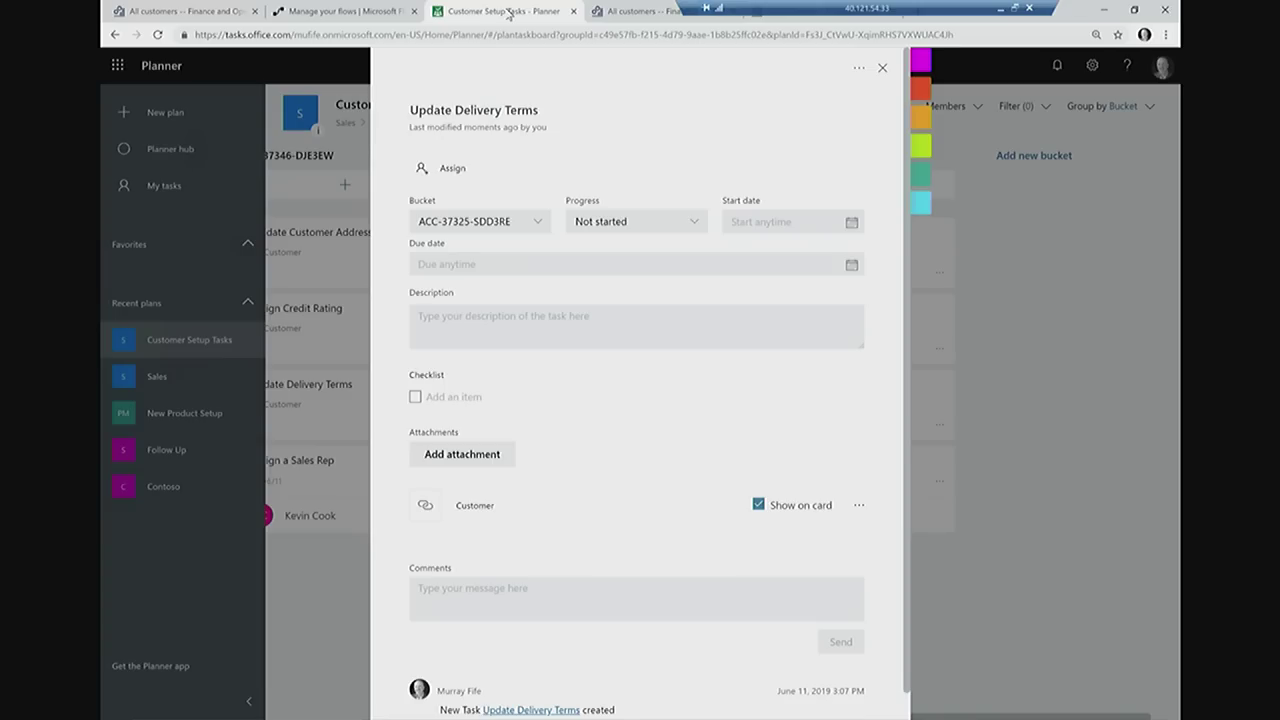
pyautogui.click(1067, 221)
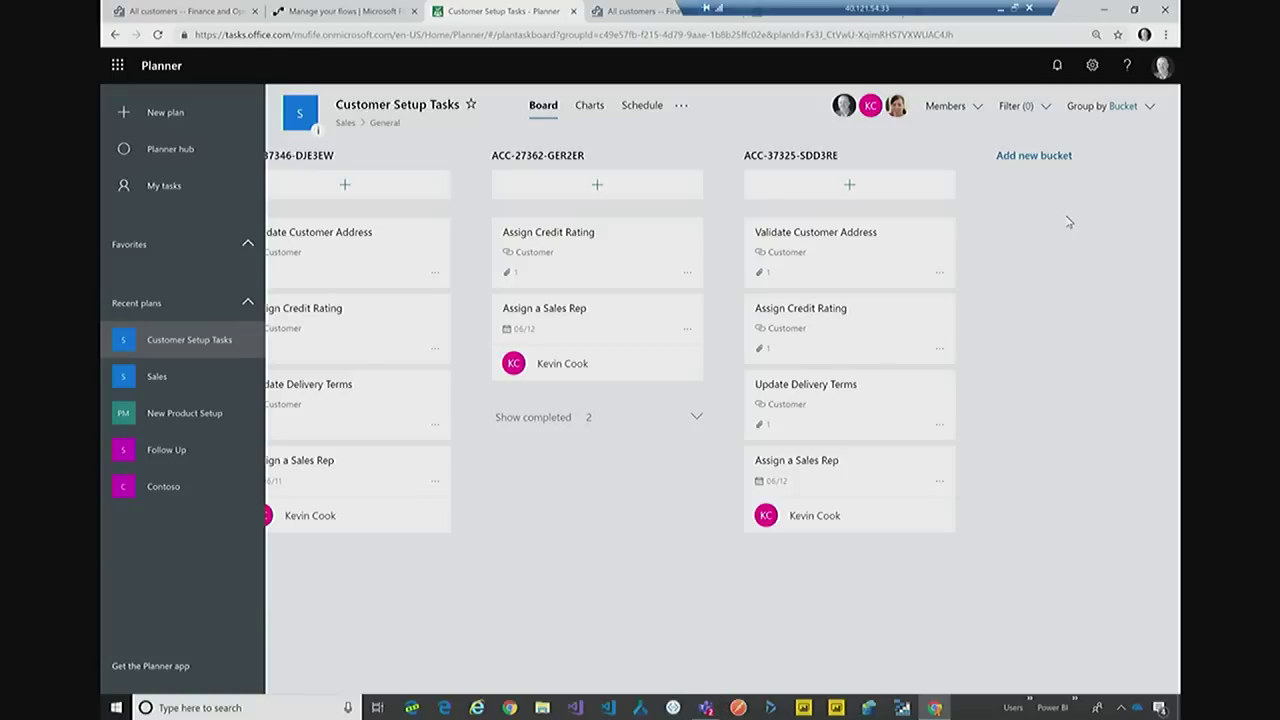
# Switch to Teams, view Flow's address validation card and accept the Bing! Maps address in the GalFriday chat by answering Yes
pyautogui.click(706, 710)
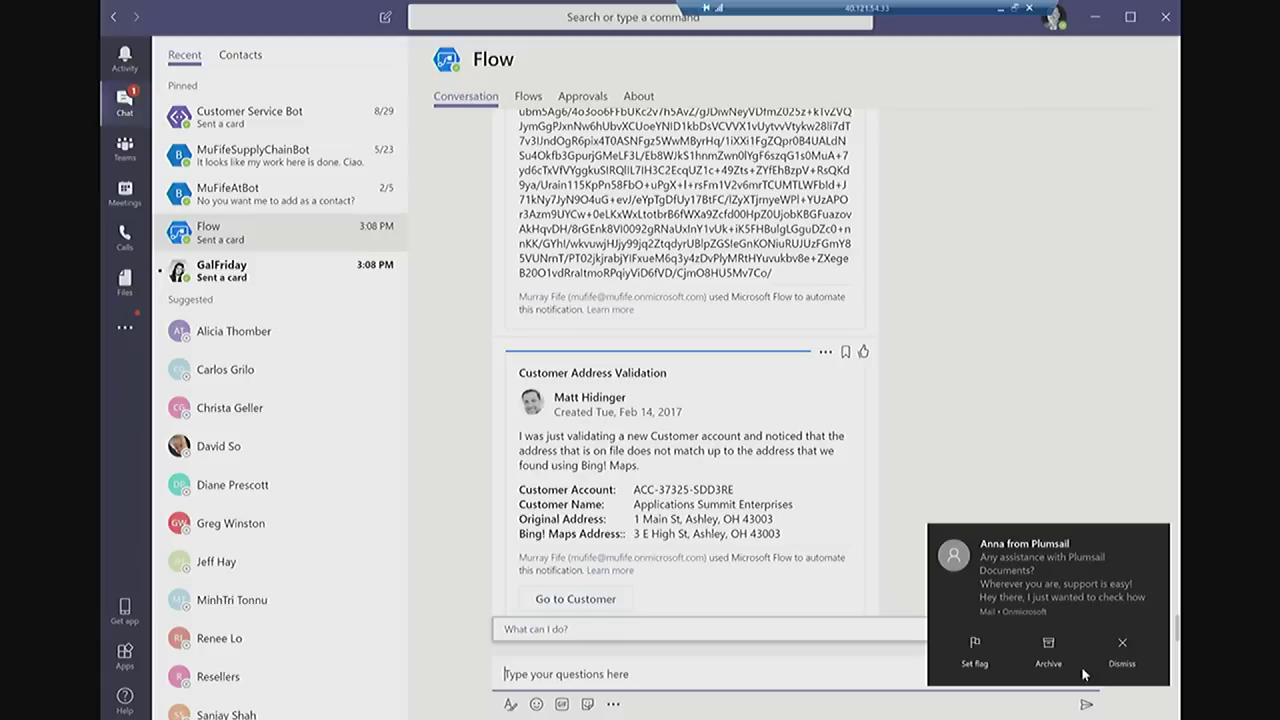
pyautogui.click(578, 525)
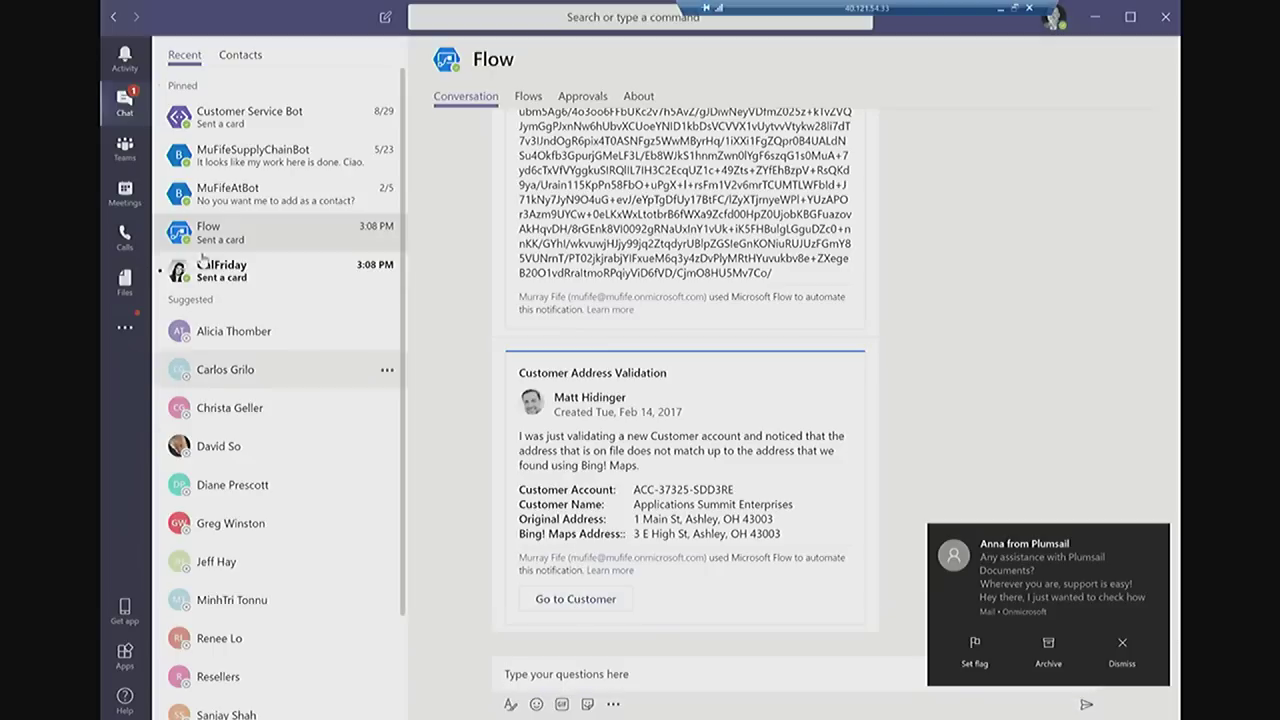
pyautogui.click(213, 271)
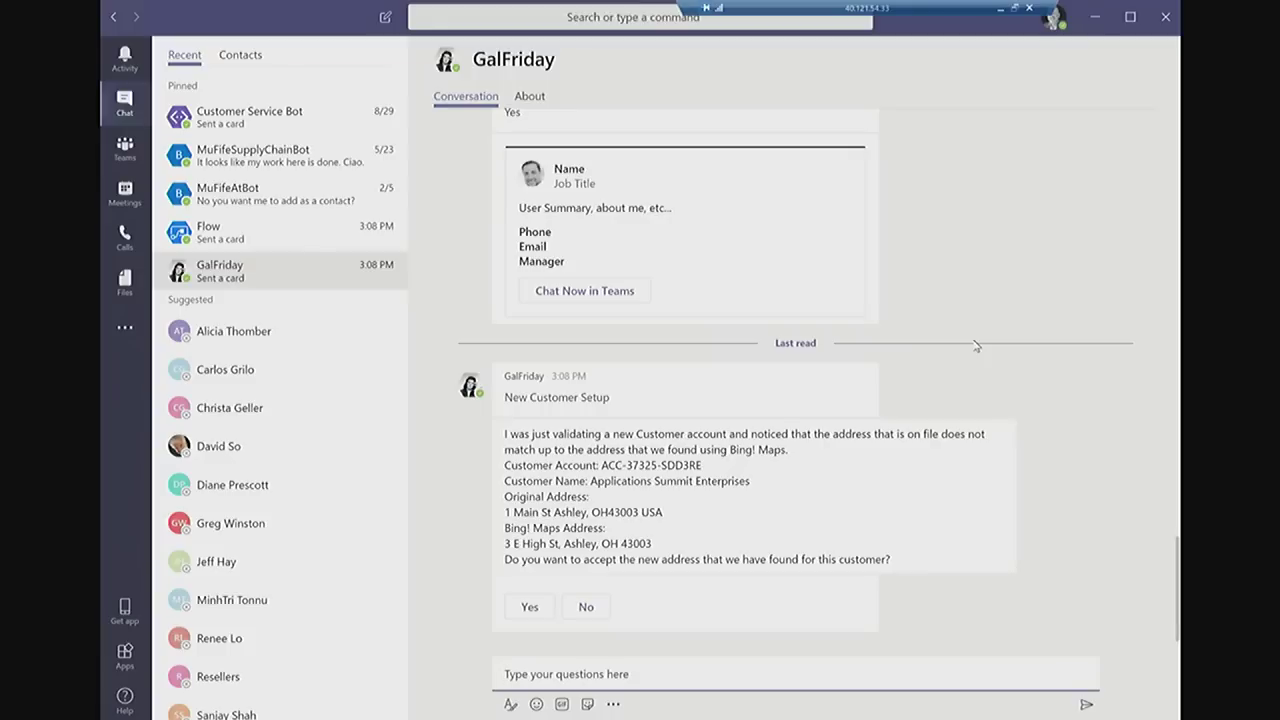
pyautogui.click(529, 606)
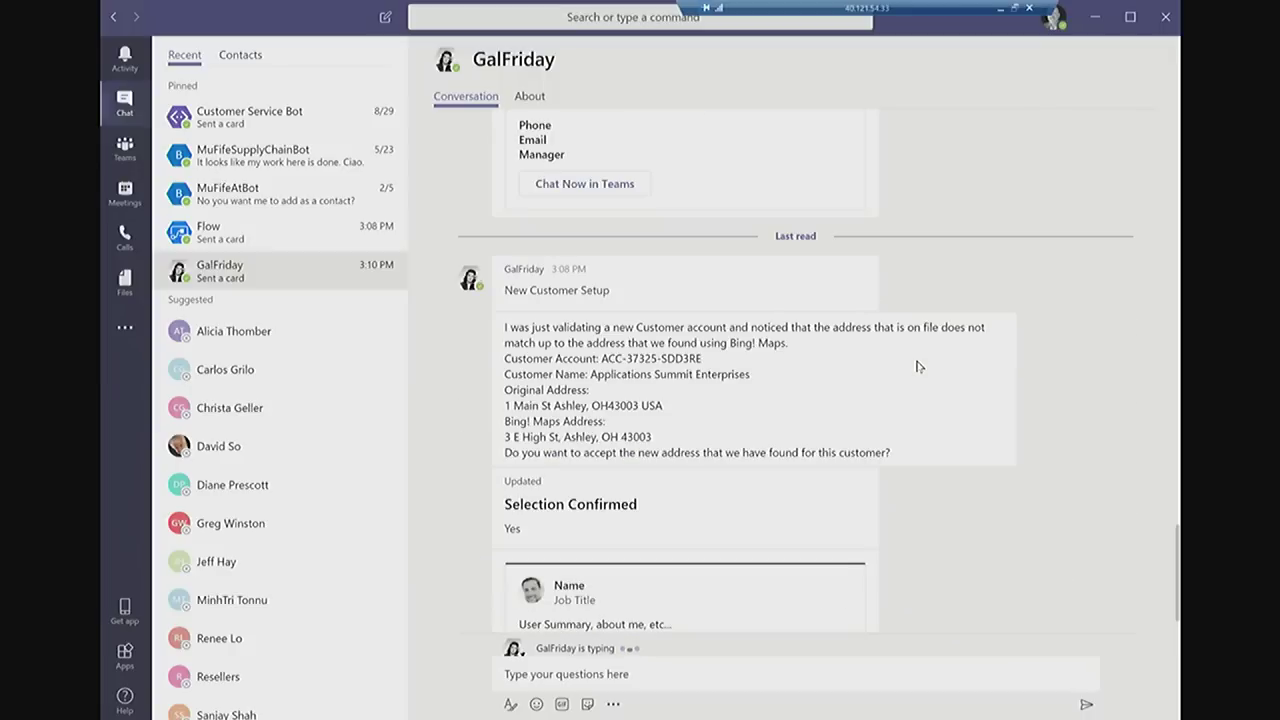
# Return to Planner, read the new customer's Validate Customer Address task and show the completed tasks in the last two buckets
pyautogui.hotkey('alt', 'Tab')
pyautogui.click(918, 367)
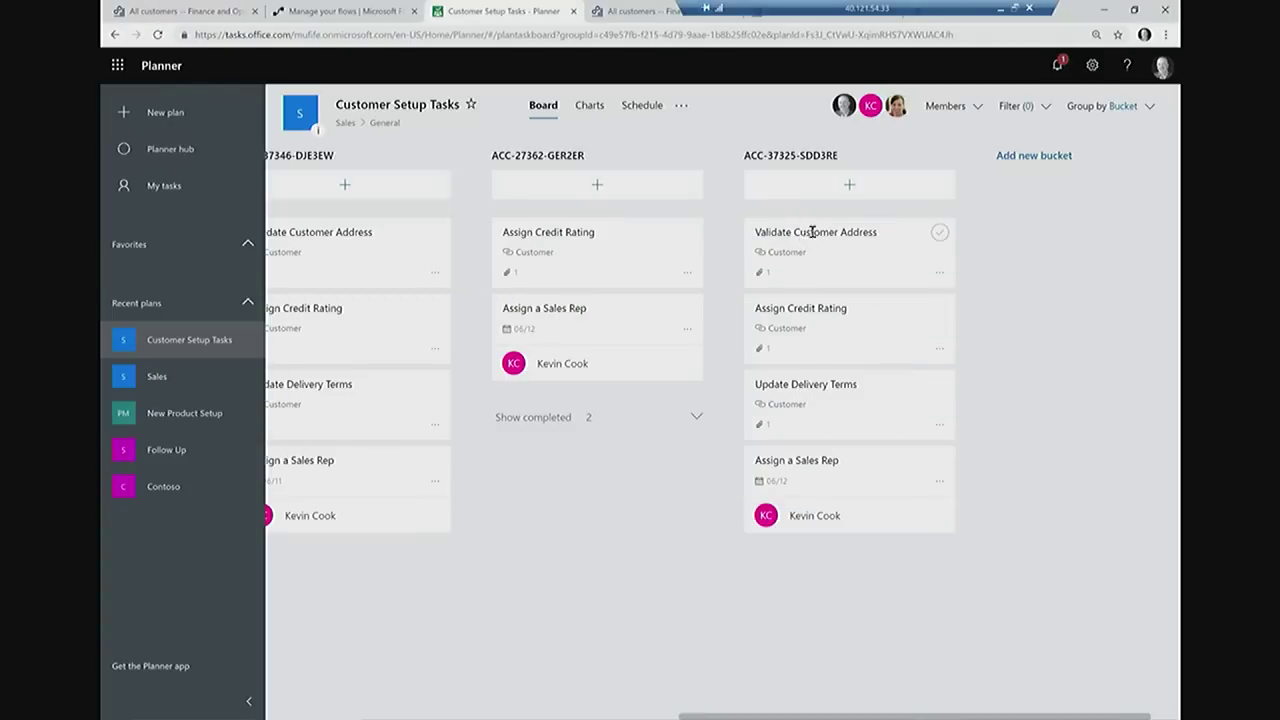
pyautogui.click(865, 244)
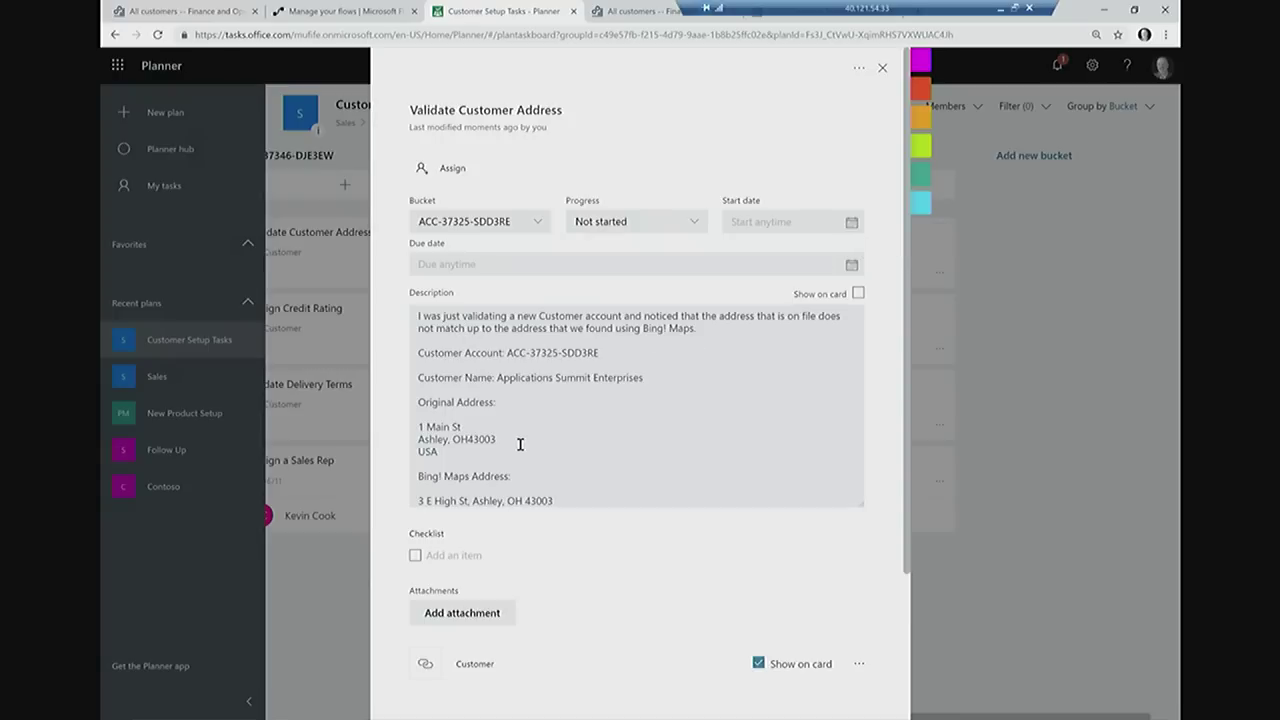
pyautogui.click(1050, 307)
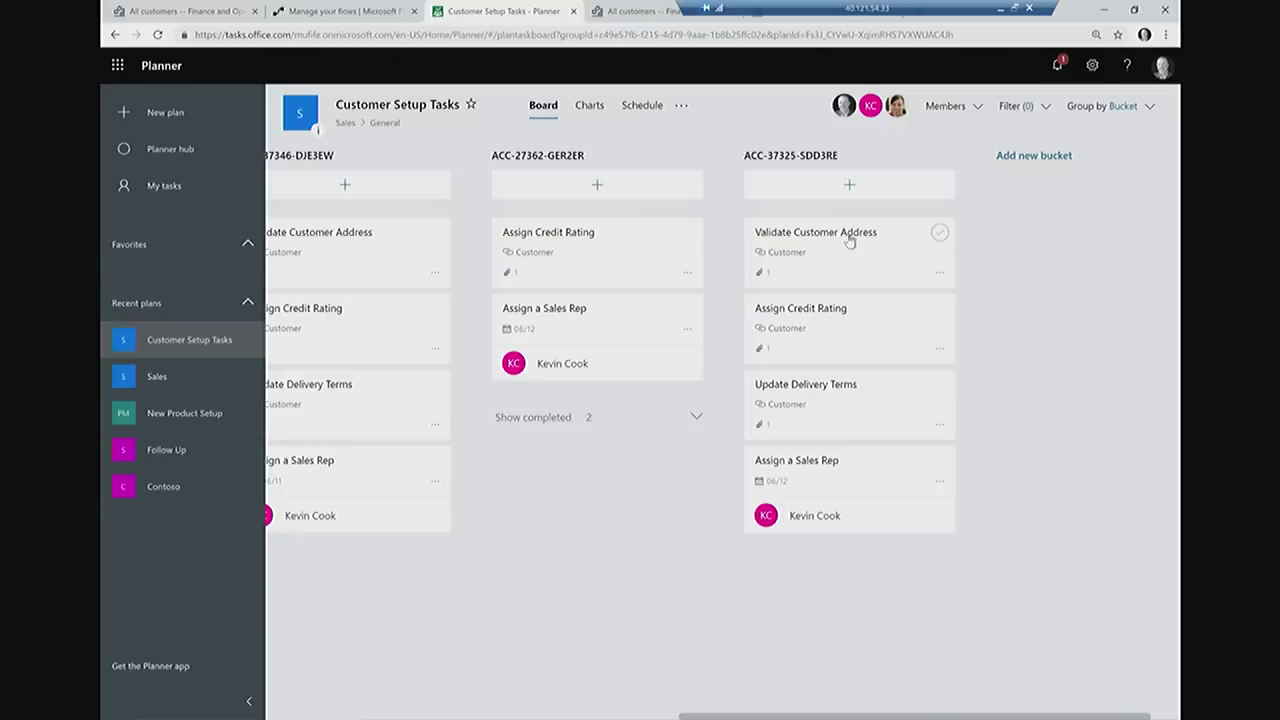
pyautogui.click(555, 422)
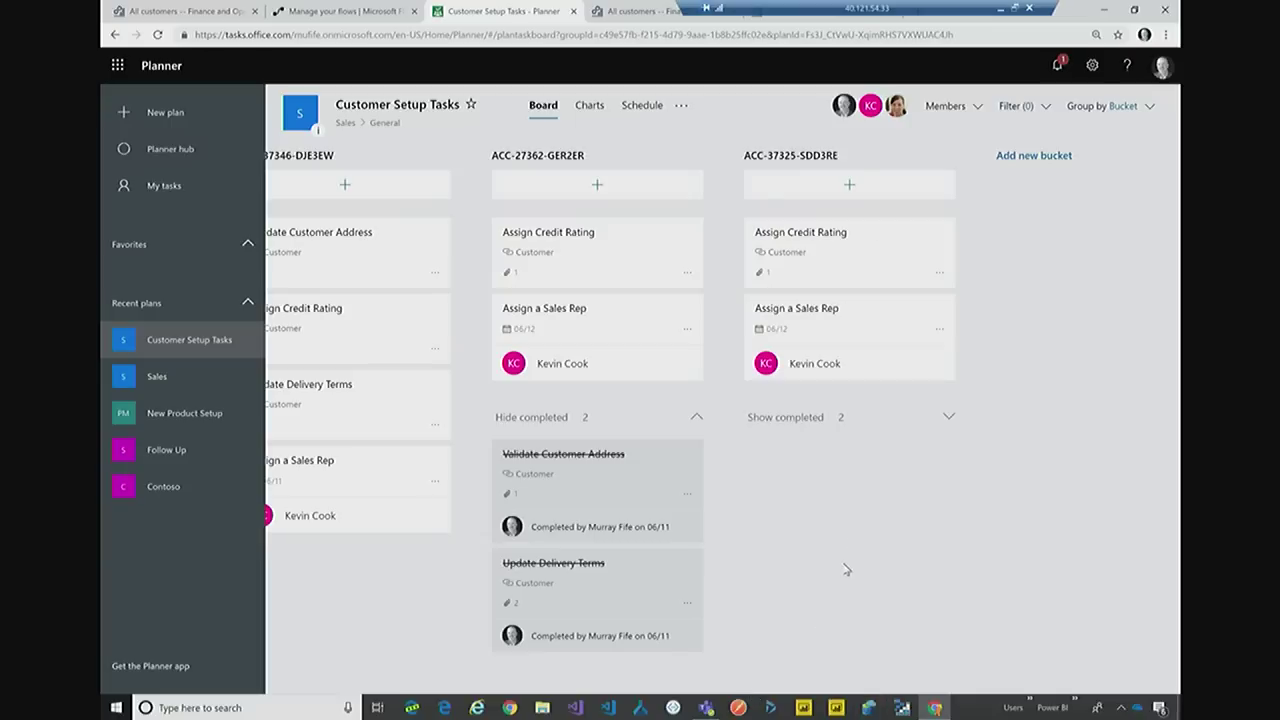
pyautogui.click(948, 417)
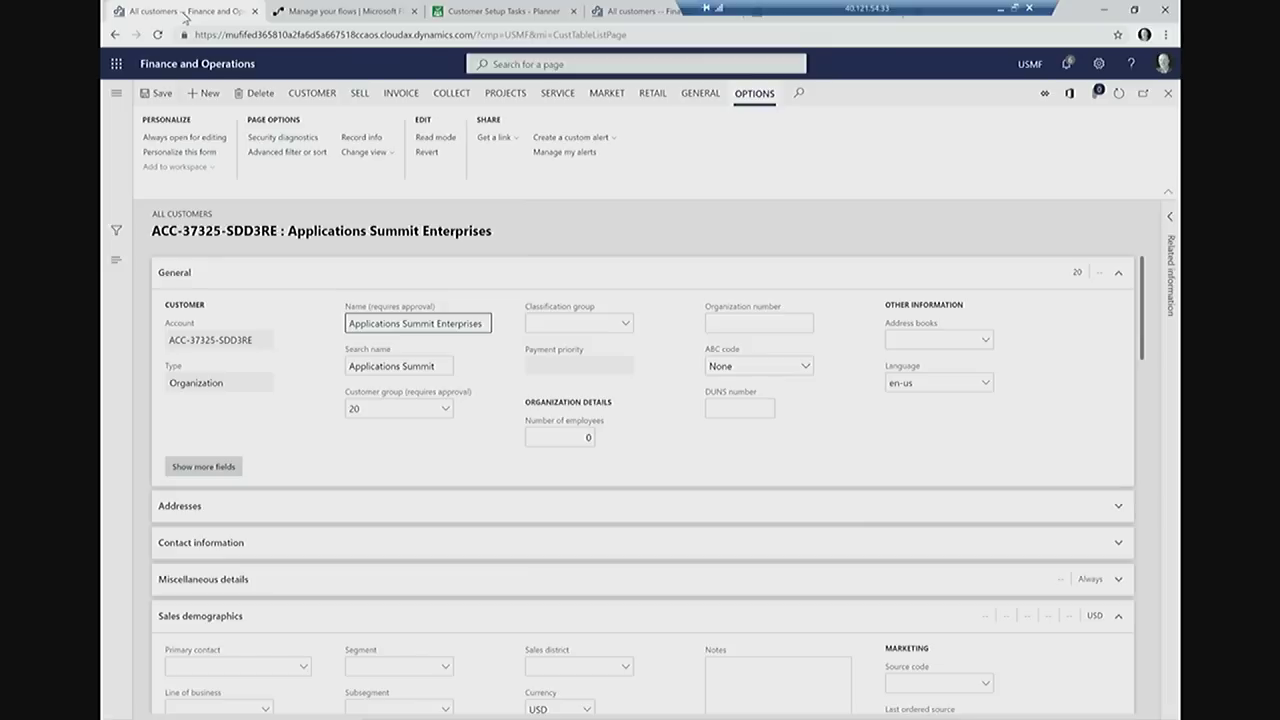
# Switch to Finance and Operations, open the alert management page and view the Customer Delivery terms changed rule
pyautogui.click(180, 18)
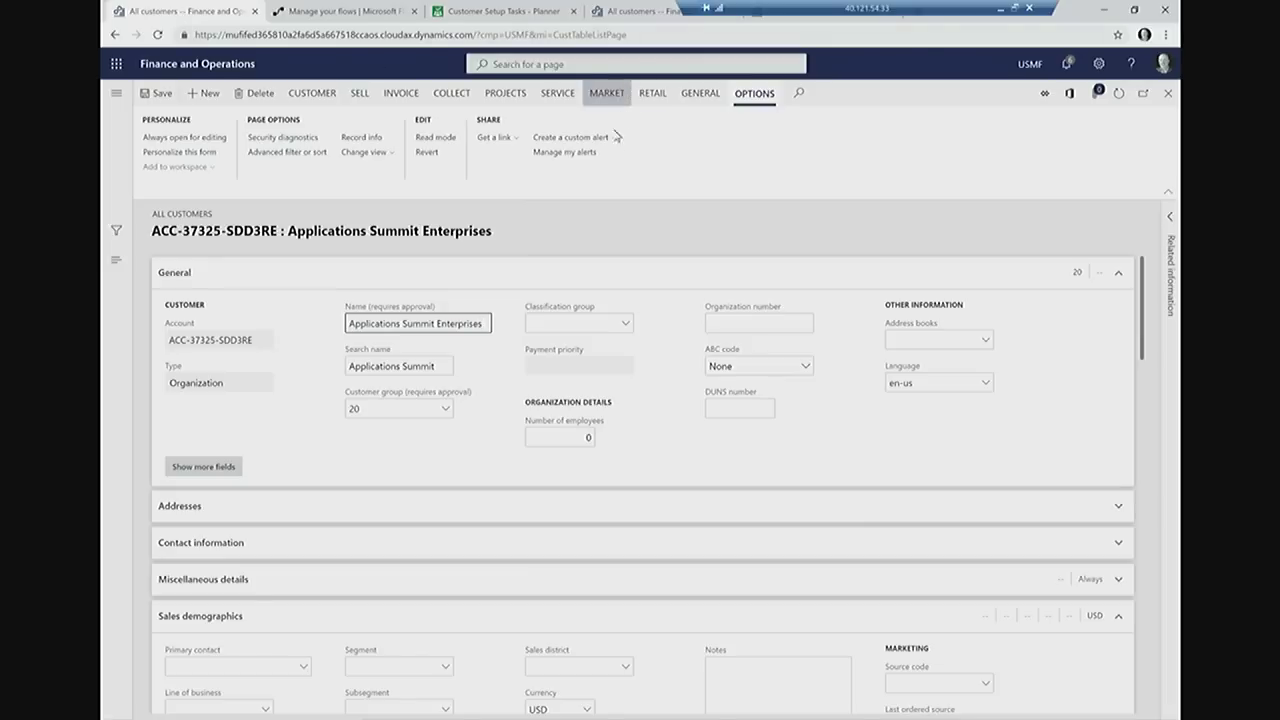
pyautogui.click(588, 152)
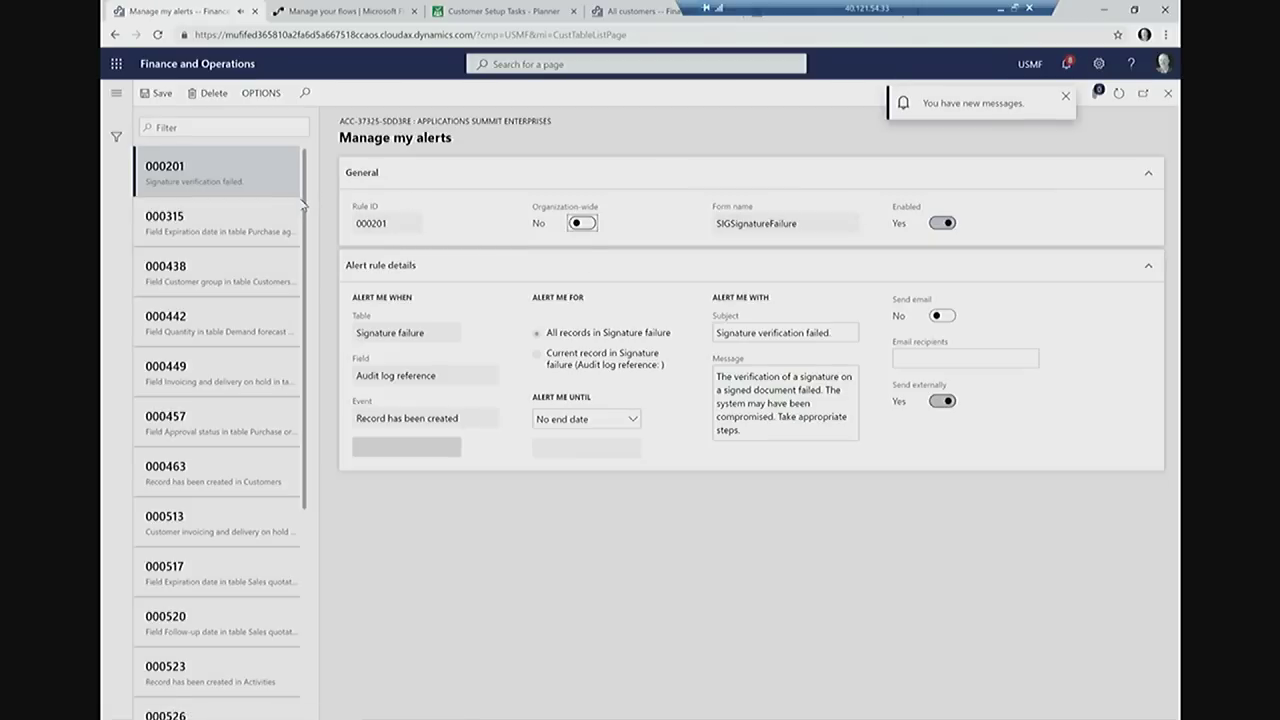
pyautogui.moveTo(303, 205); pyautogui.dragTo(260, 614)
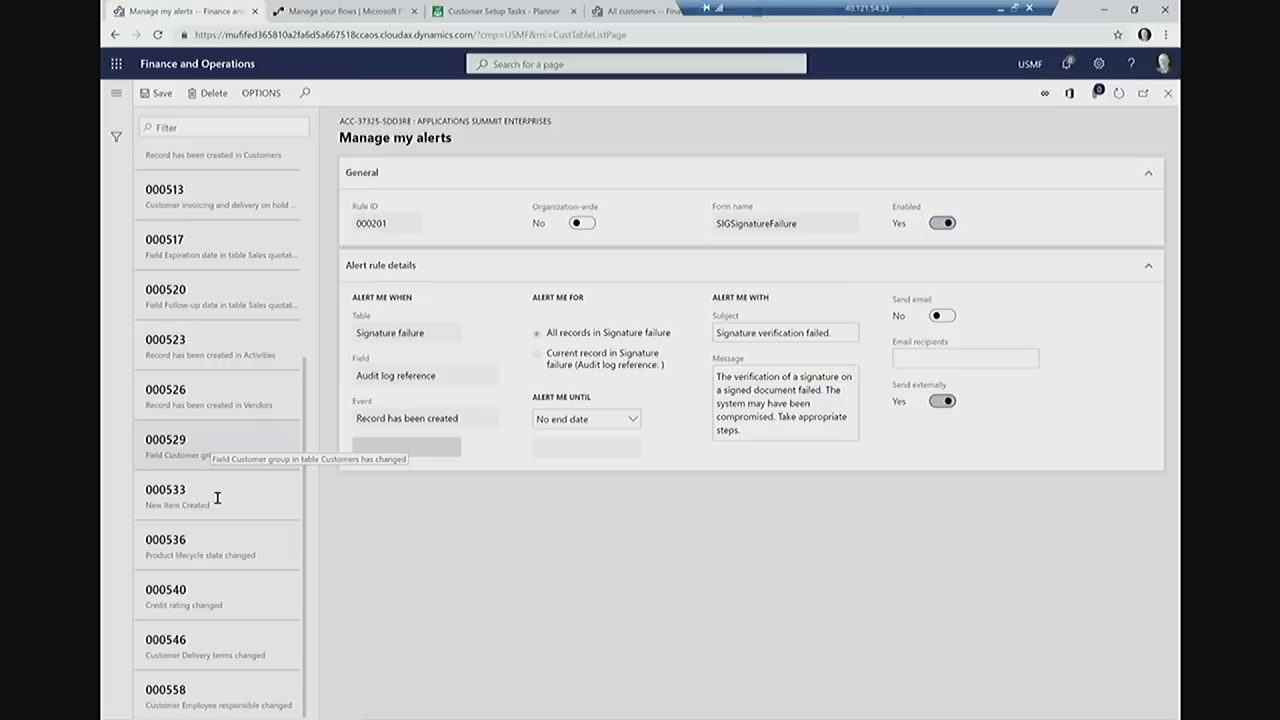
pyautogui.click(260, 654)
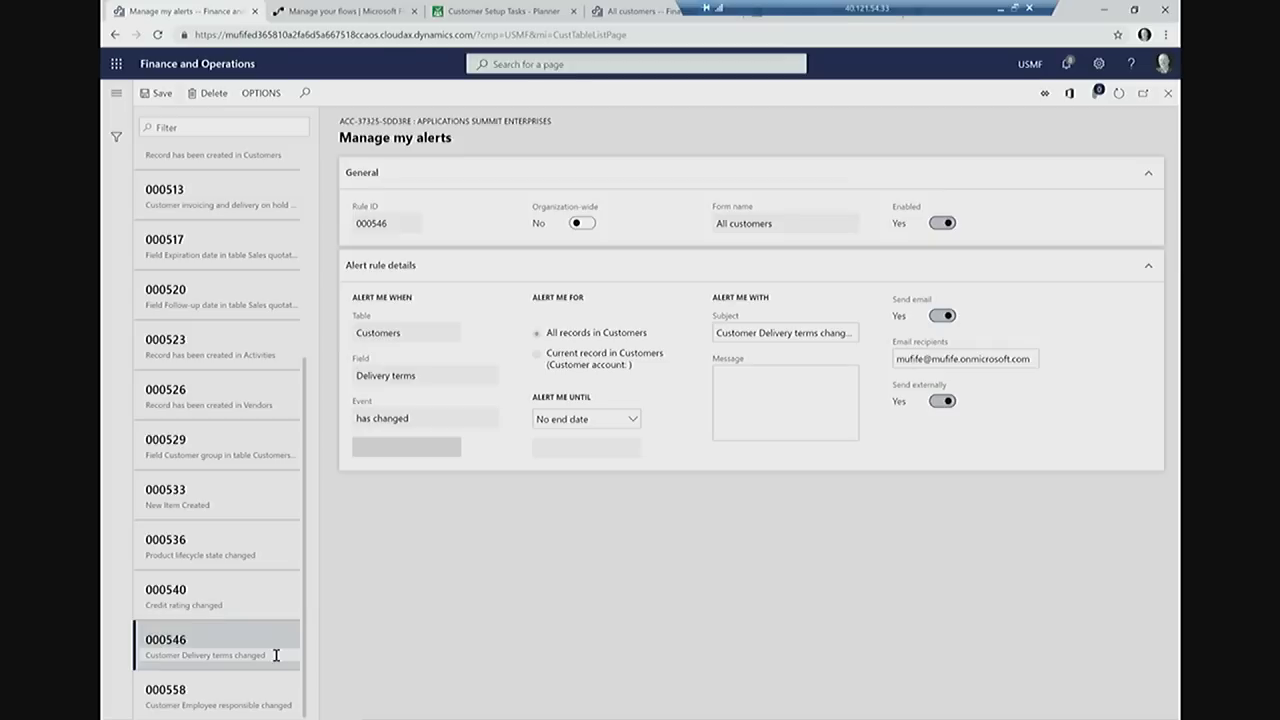
# Switch to Microsoft Flow and open the Customer Delivery terms changed team flow in the editor
pyautogui.click(312, 18)
pyautogui.click(168, 200)
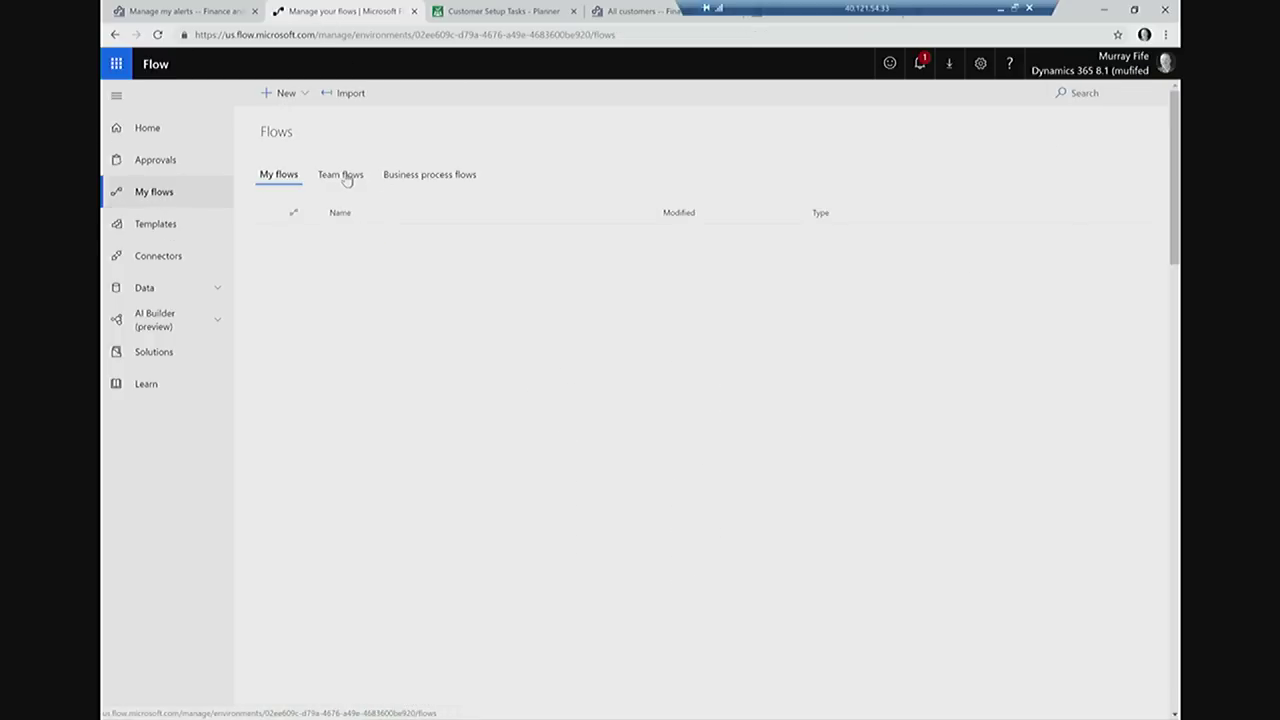
pyautogui.click(344, 177)
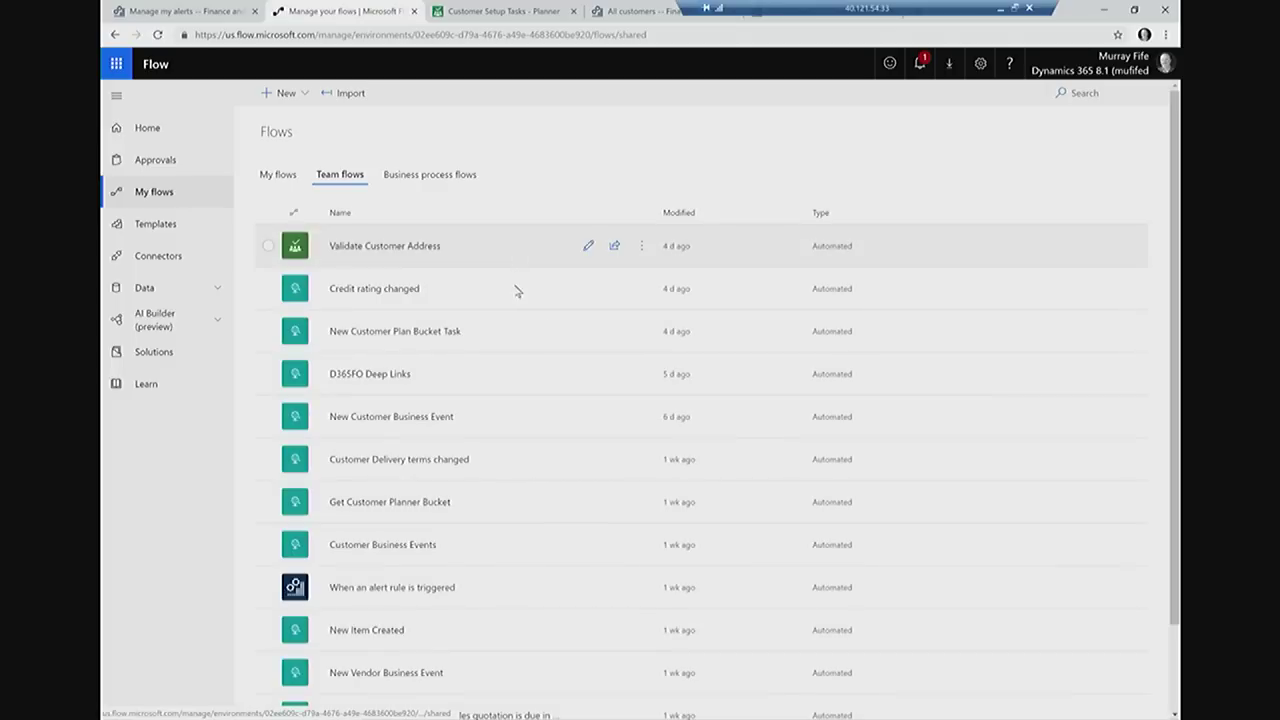
pyautogui.scroll(-2, 505, 327)
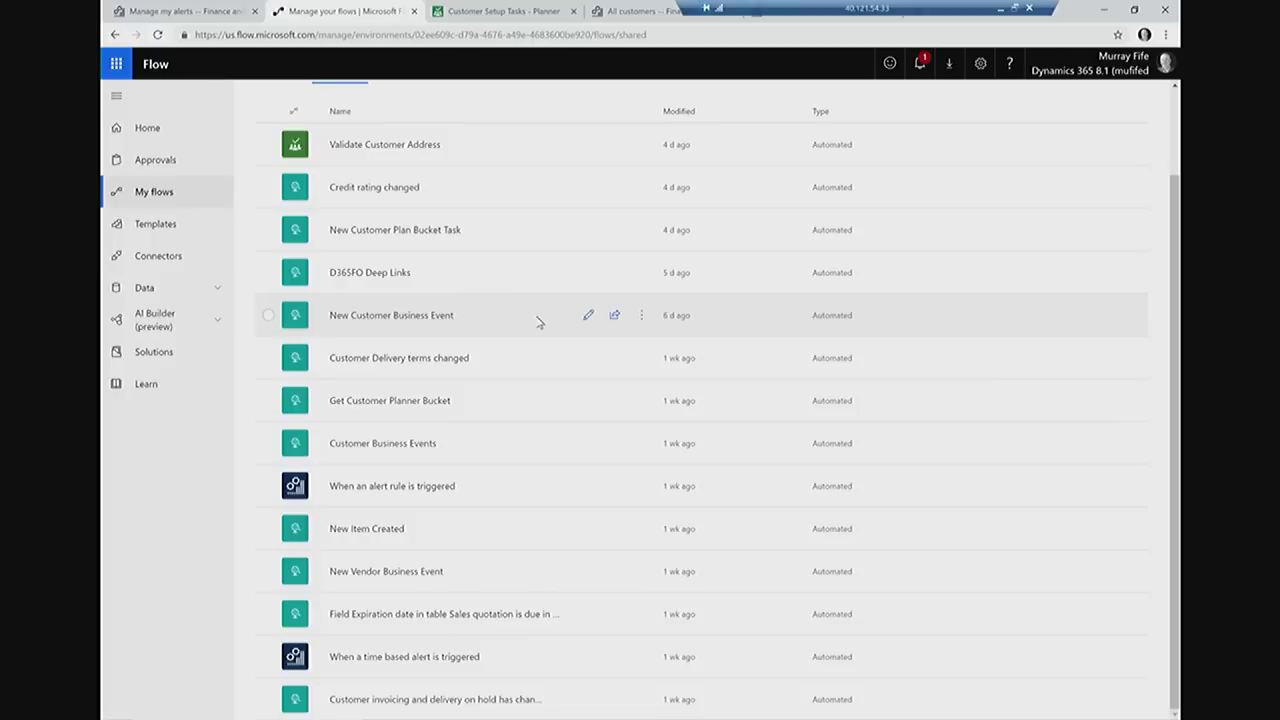
pyautogui.scroll(1, 530, 310)
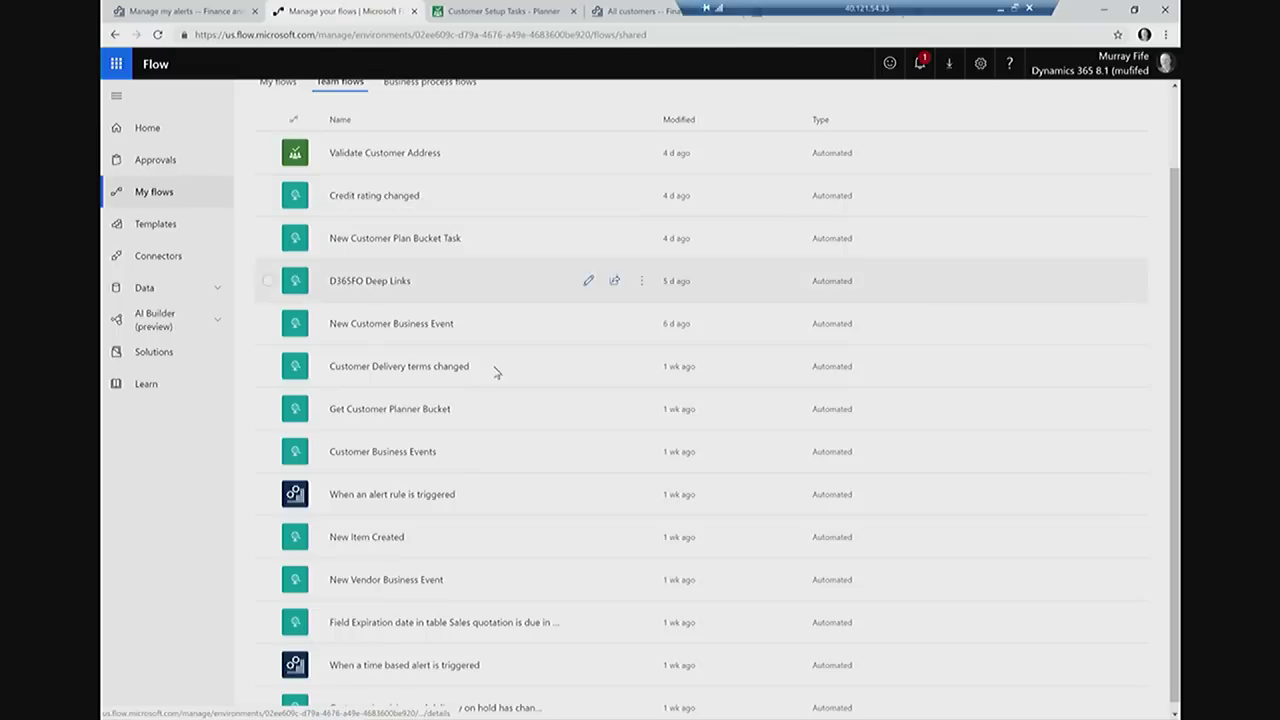
pyautogui.click(587, 369)
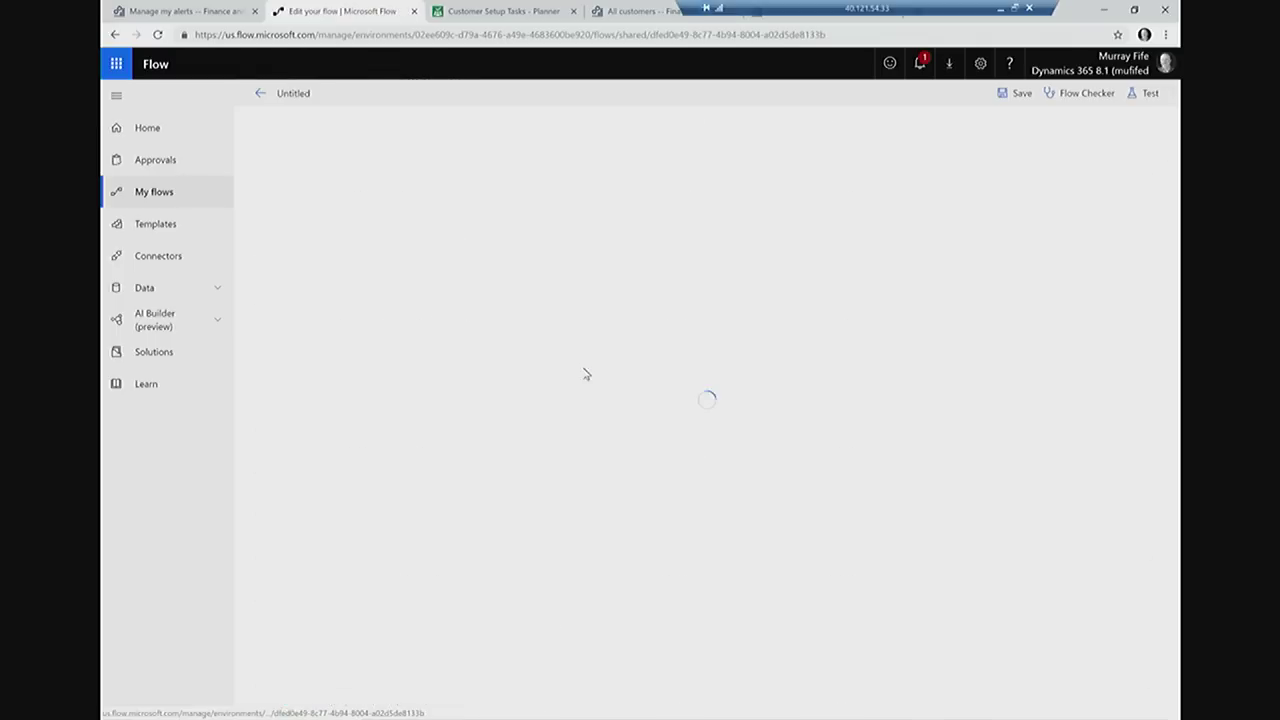
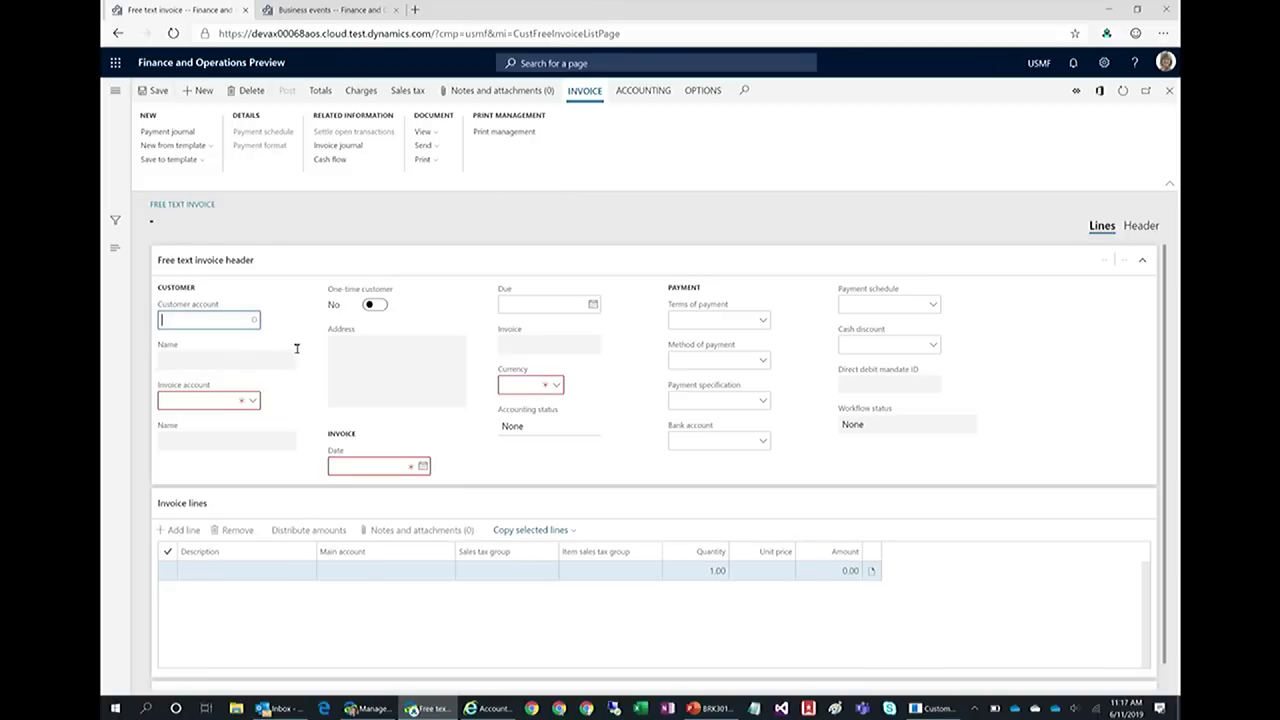
# Set the free text invoice's customer to Contoso Europe and the first line's main account to 110110
pyautogui.click(256, 321)
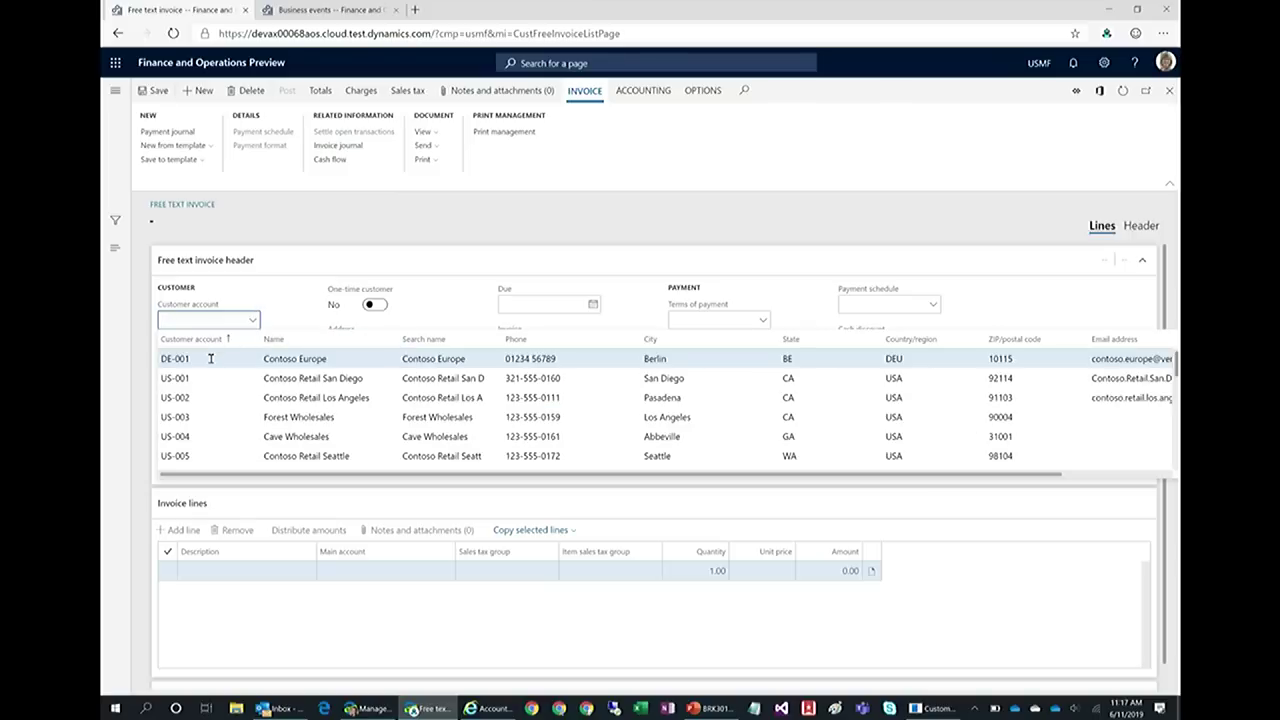
pyautogui.click(306, 366)
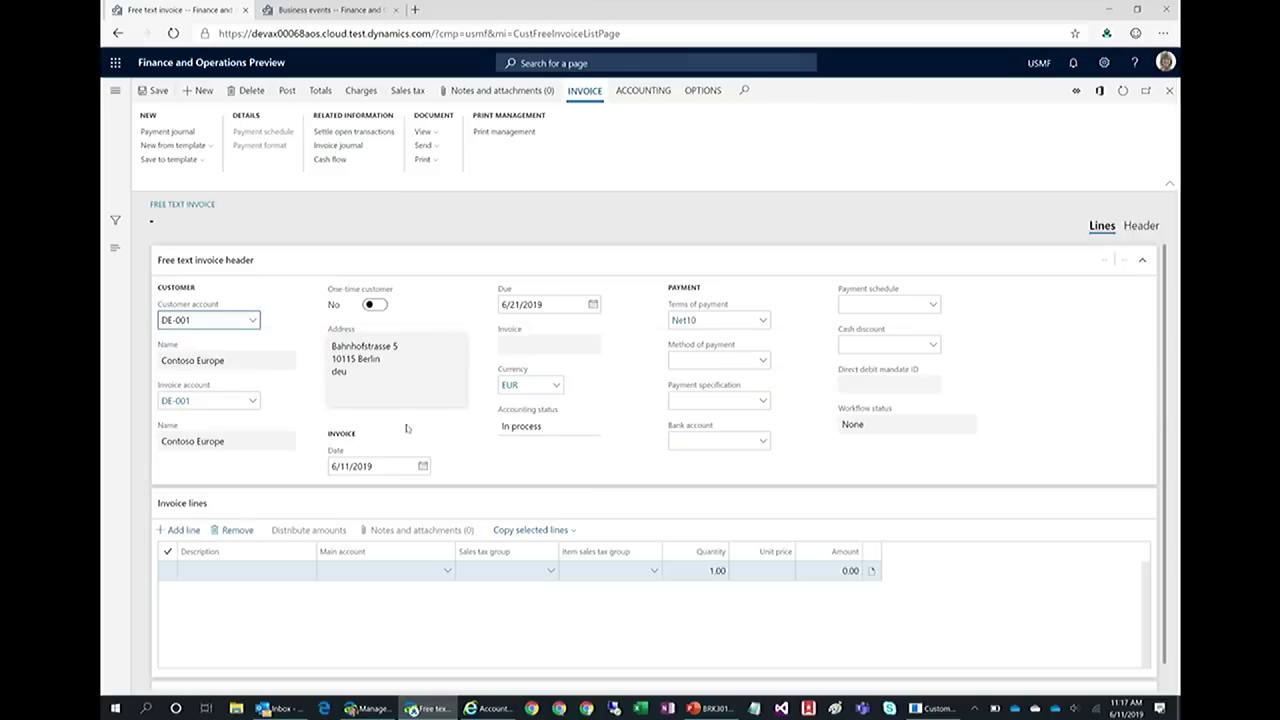
pyautogui.click(408, 574)
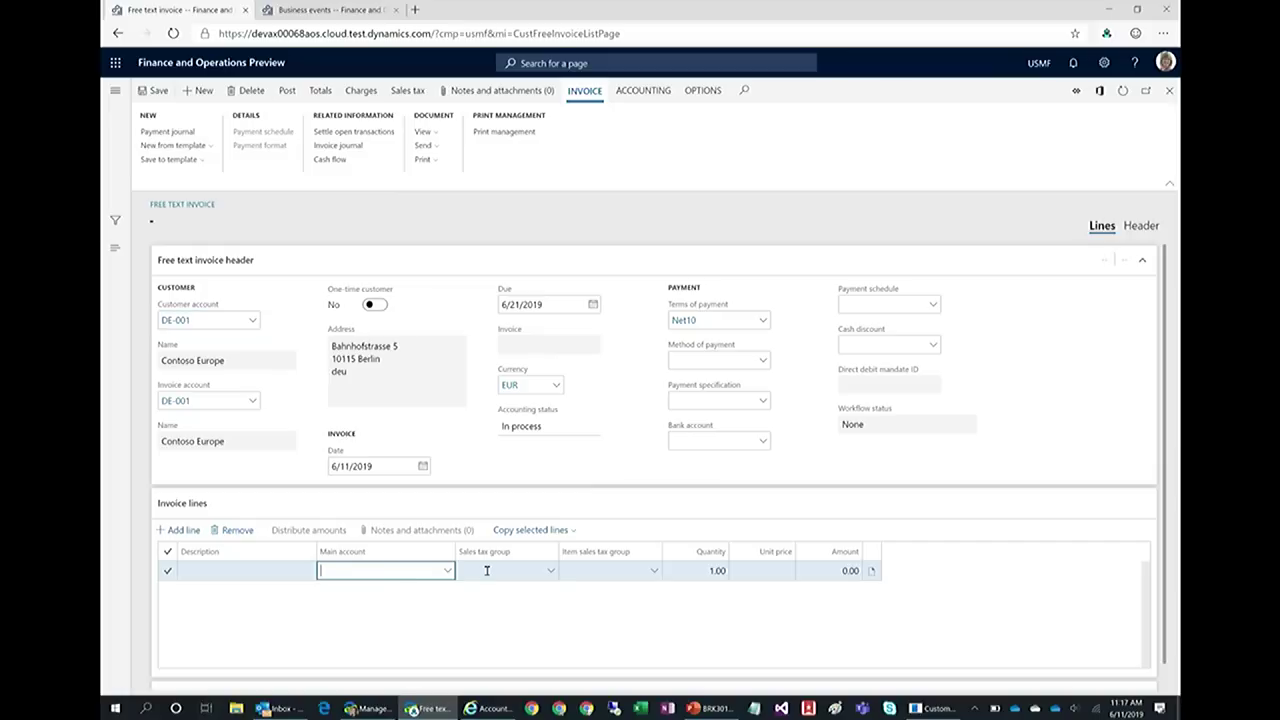
pyautogui.write('110110')
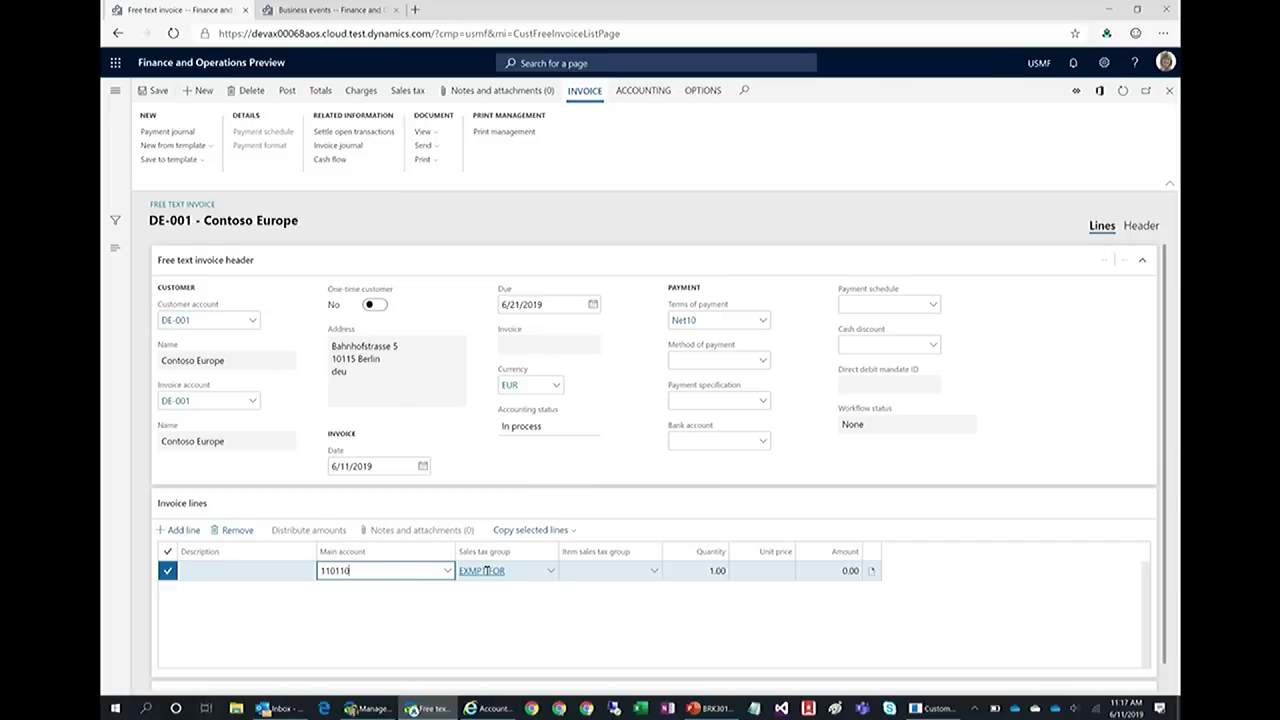
pyautogui.press('Tab')
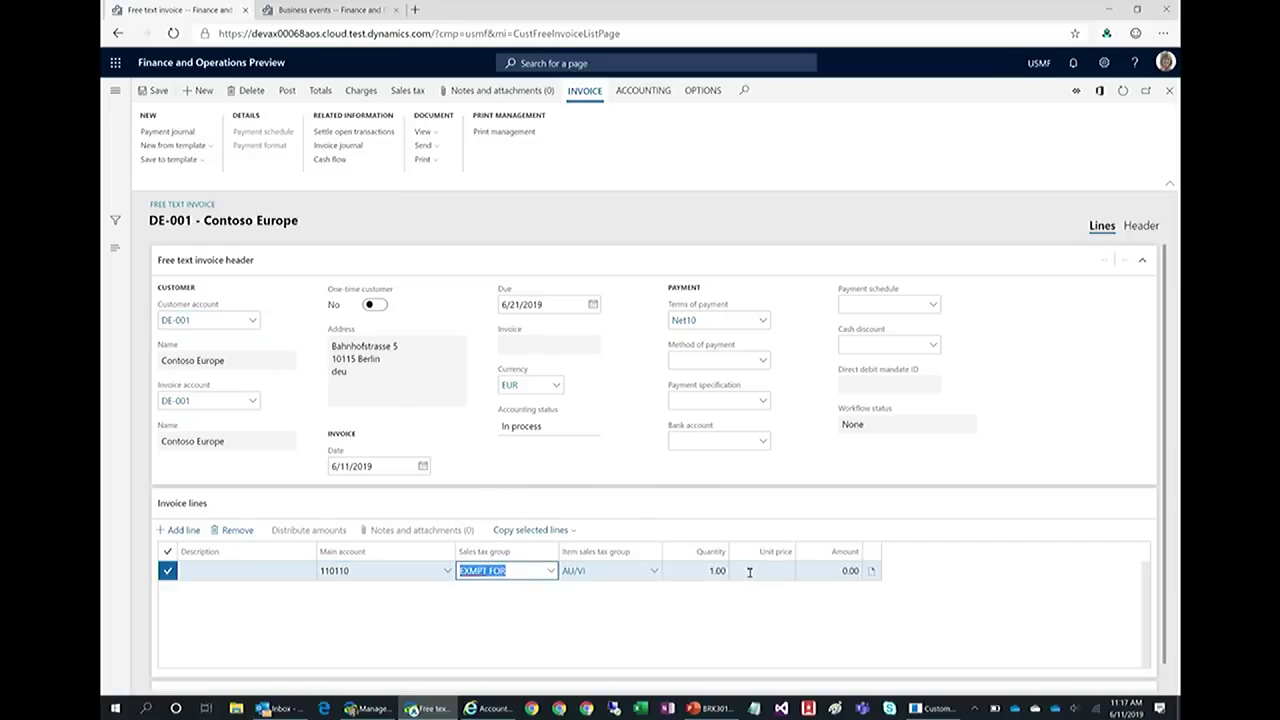
# Set the invoice line's unit price to 5.00 and commit the line
pyautogui.click(750, 572)
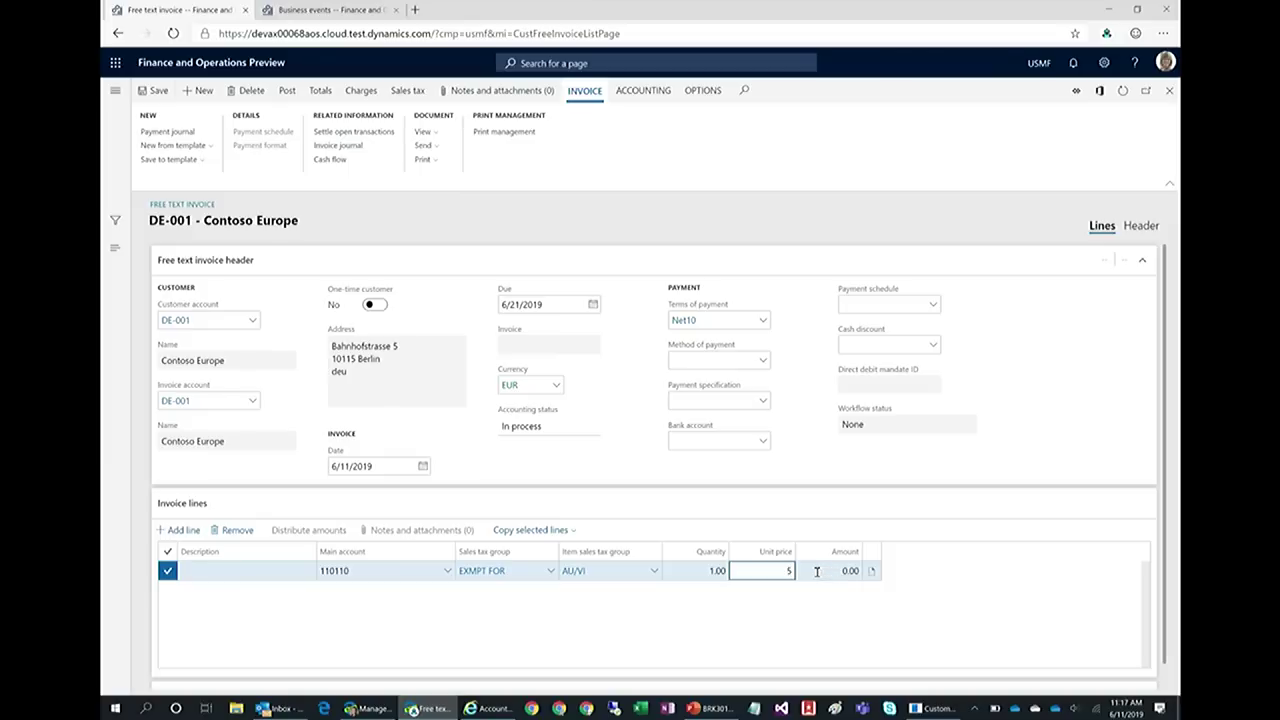
pyautogui.click(818, 571)
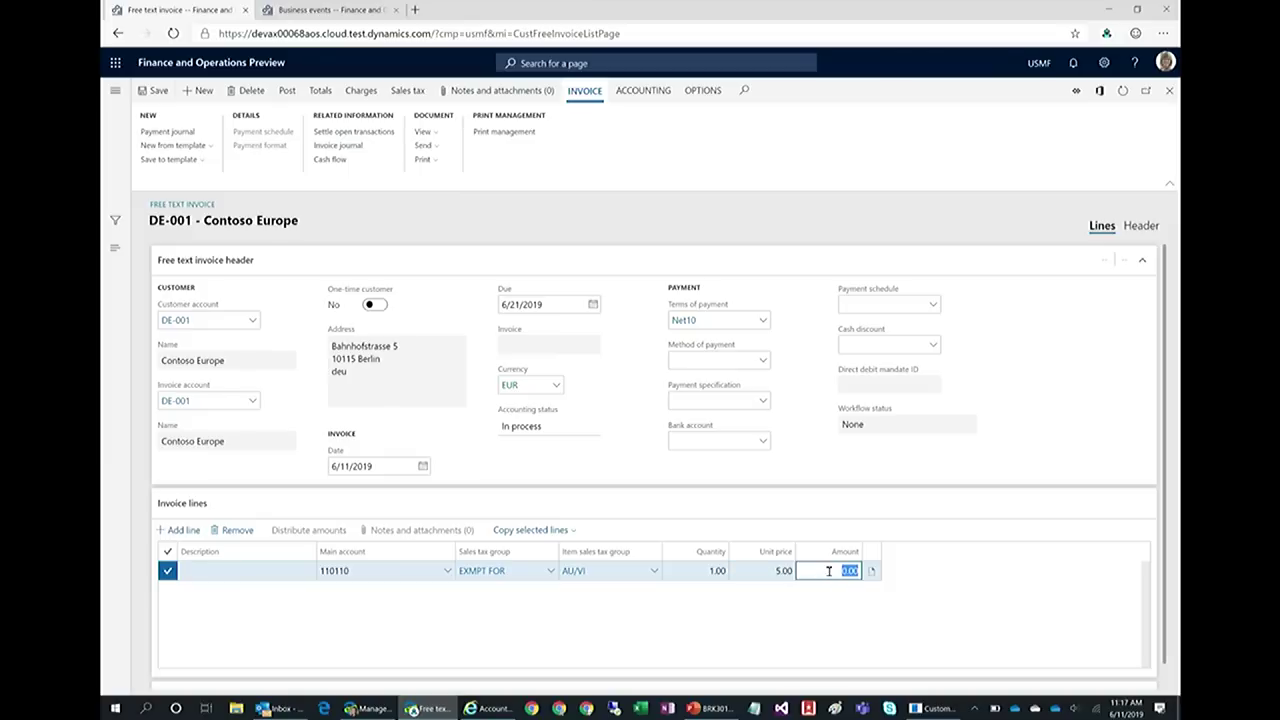
pyautogui.click(772, 572)
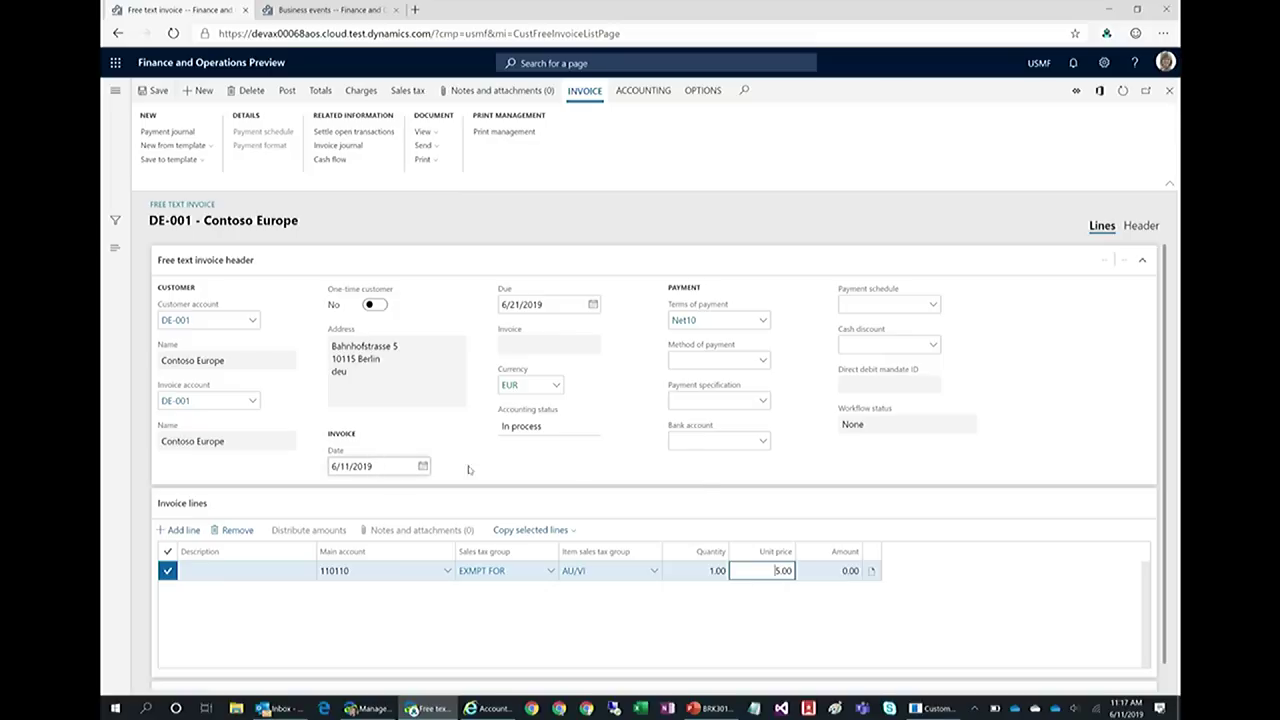
pyautogui.click(831, 572)
pyautogui.click(918, 596)
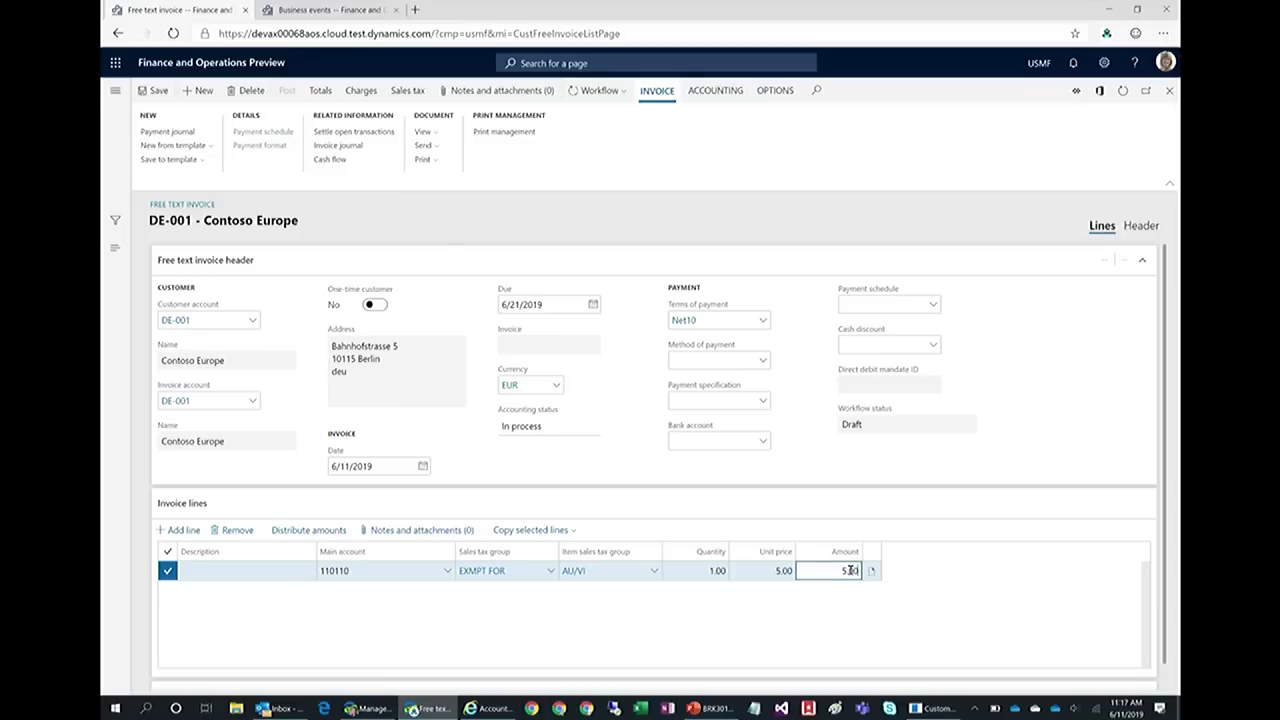
# Submit the free text invoice to workflow with the comment "Hoping for approval via Flow"
pyautogui.click(613, 96)
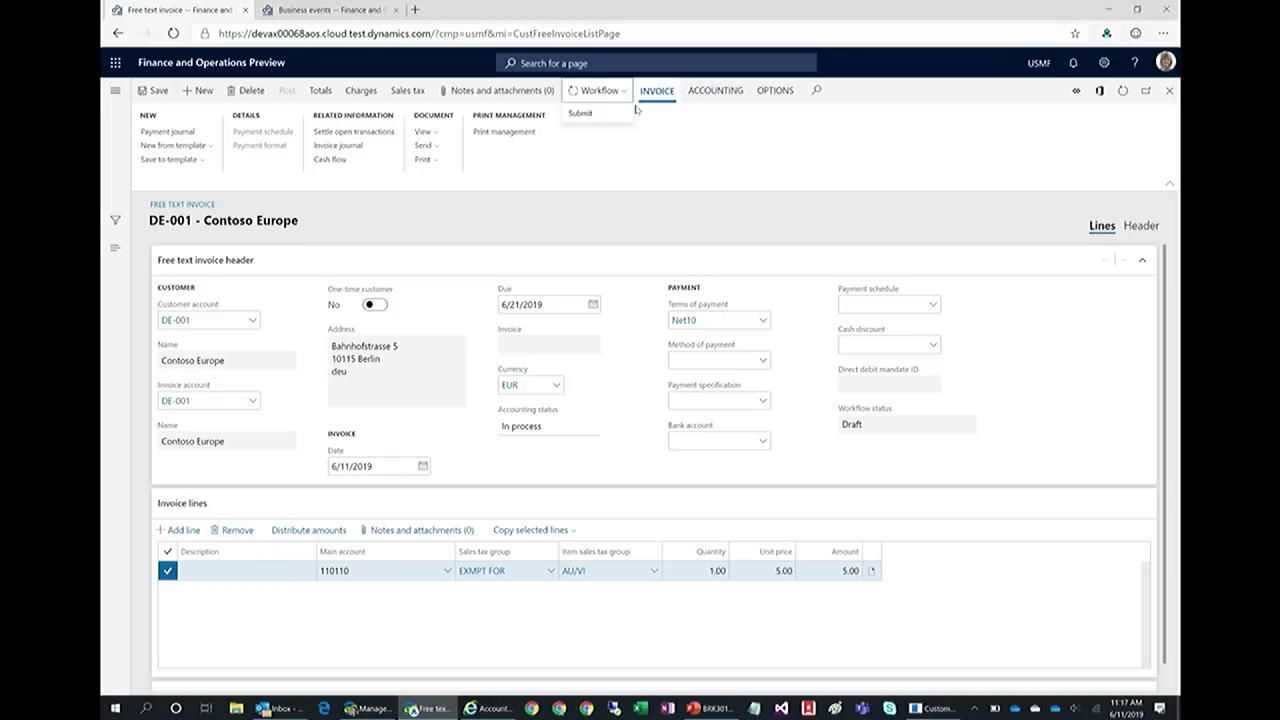
pyautogui.click(620, 144)
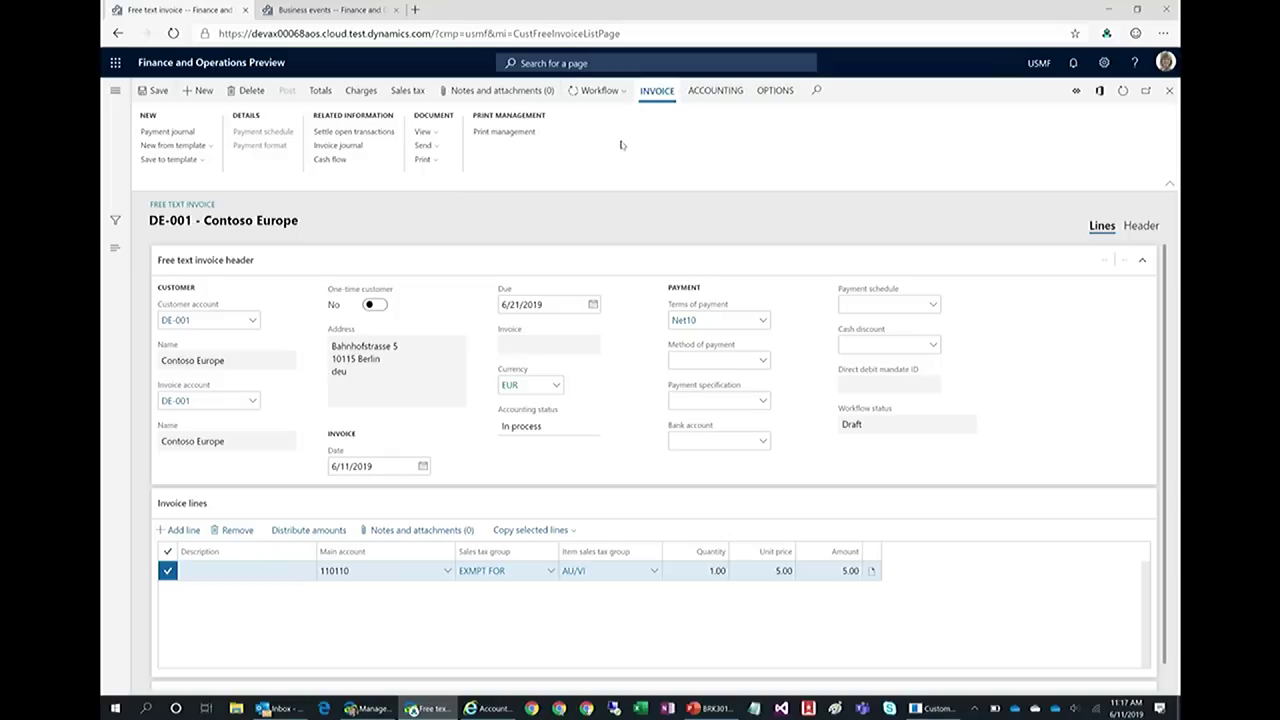
pyautogui.click(949, 150)
pyautogui.write('Hoping')
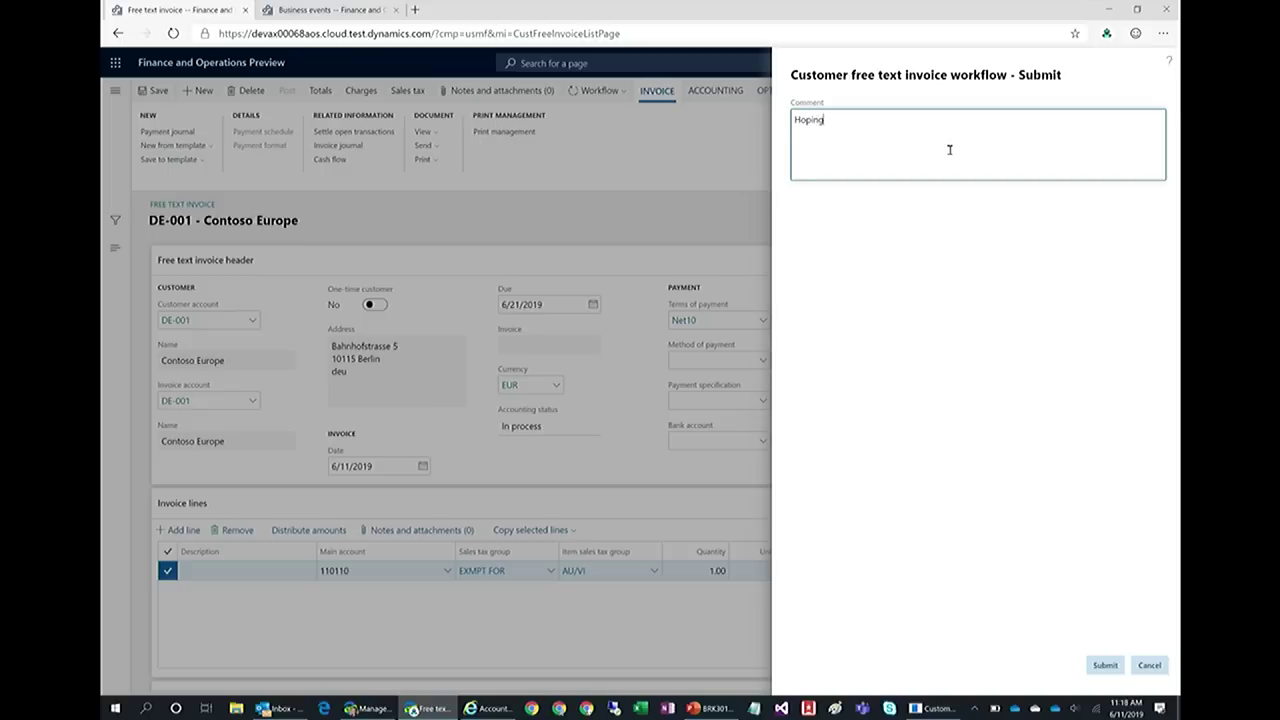
pyautogui.write(' for approval via Flow')
pyautogui.click(1103, 666)
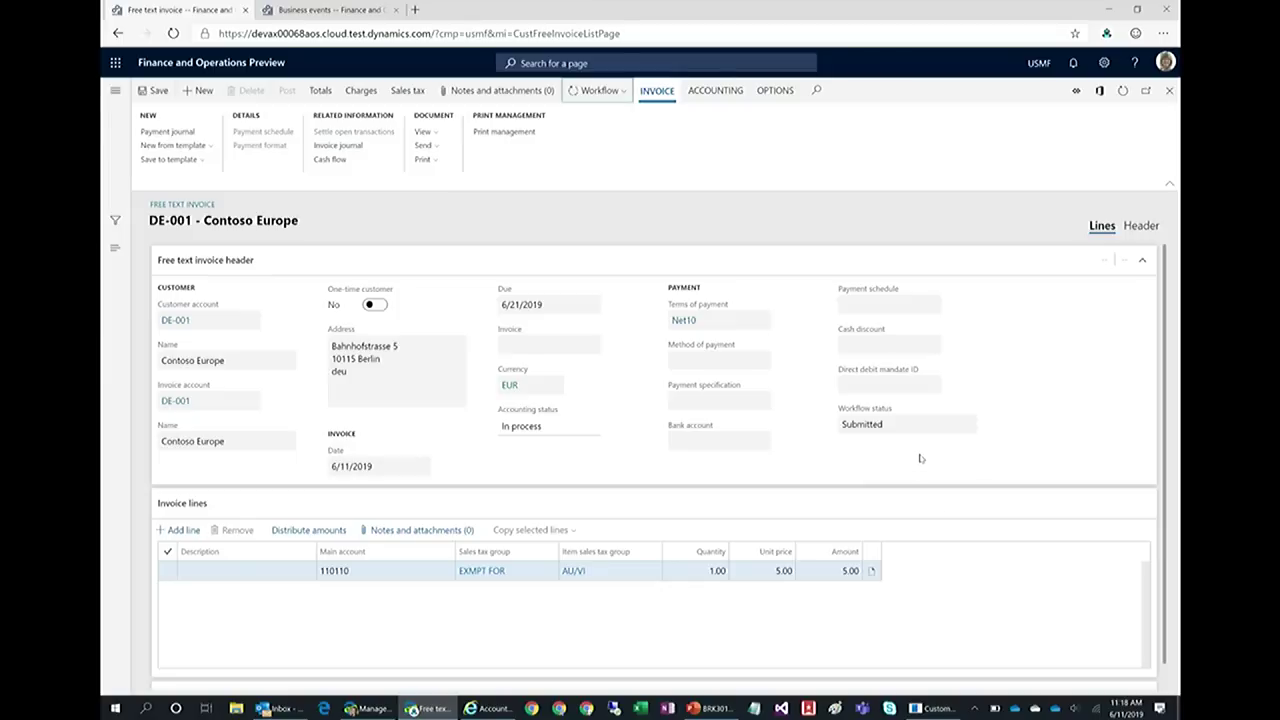
# Switch to the Customer free text invoice workflow editor and open the properties of Step 1 inside the Approve free text invoice element
pyautogui.click(898, 425)
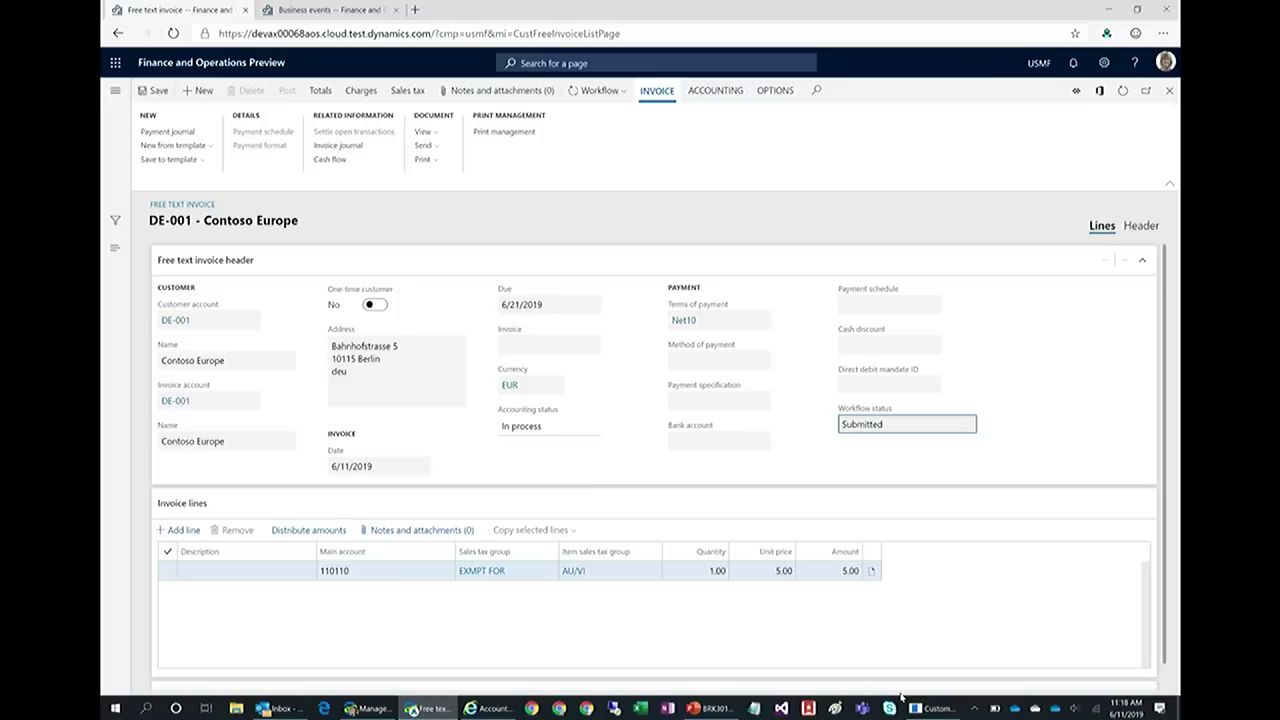
pyautogui.click(926, 712)
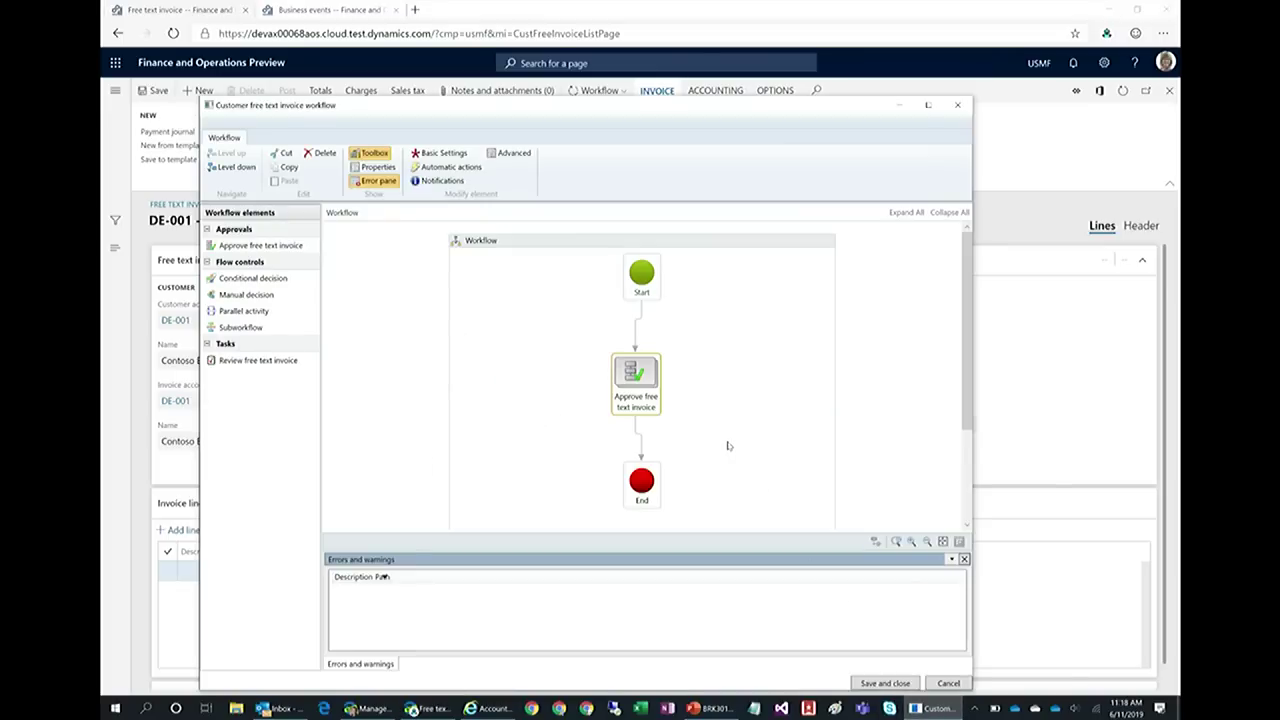
pyautogui.doubleClick(634, 378)
pyautogui.click(656, 386)
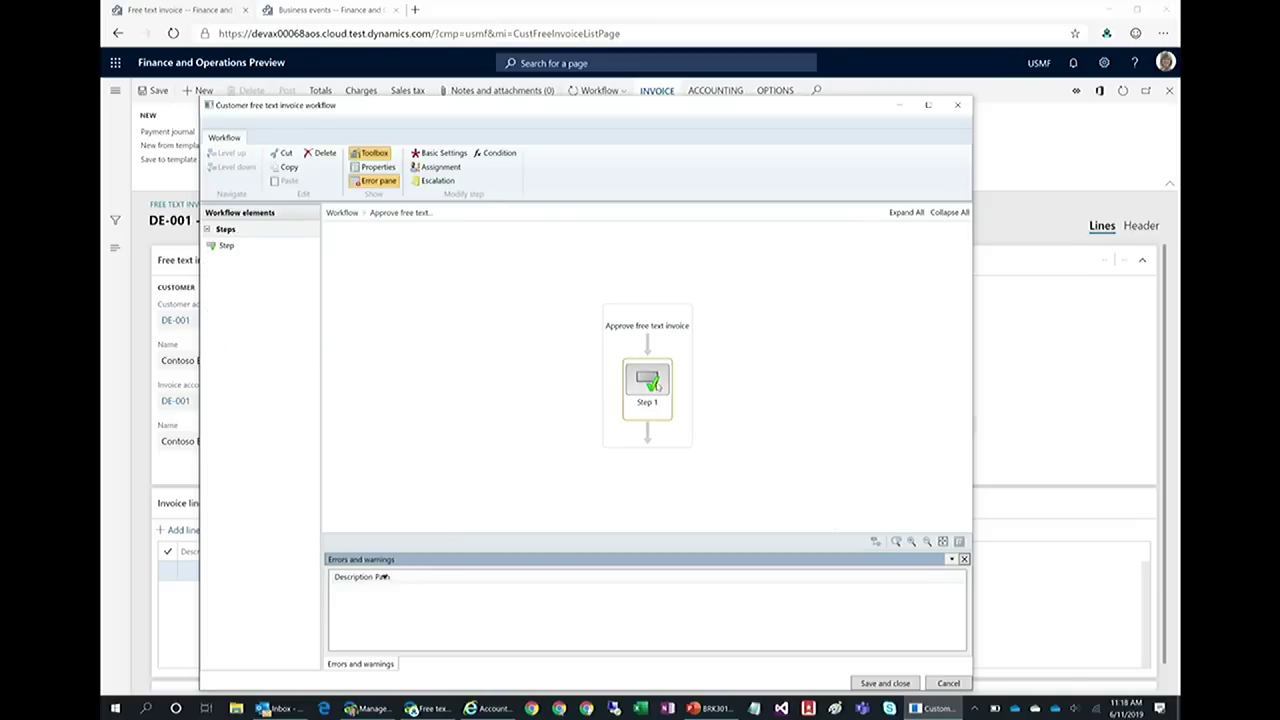
pyautogui.click(379, 170)
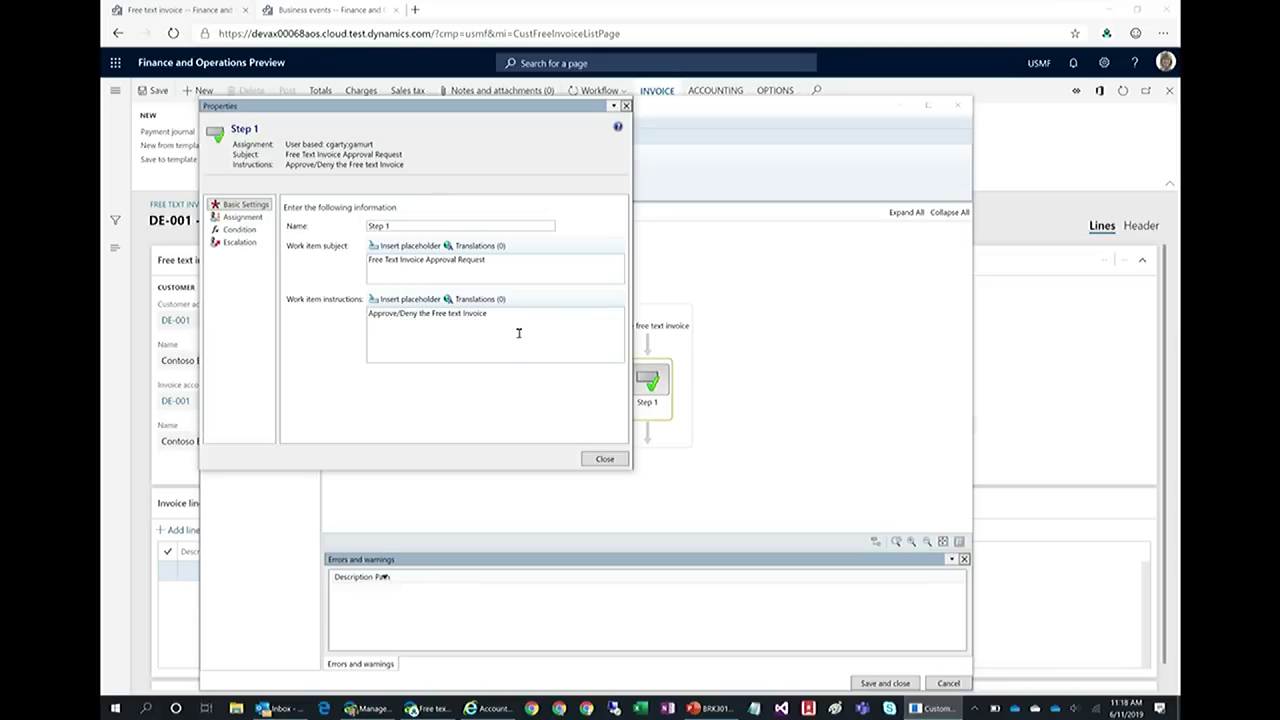
# Review Step 1's assignment type, assigned users and completion policy, and return from the minimized workflow editor to the free text invoice
pyautogui.click(248, 218)
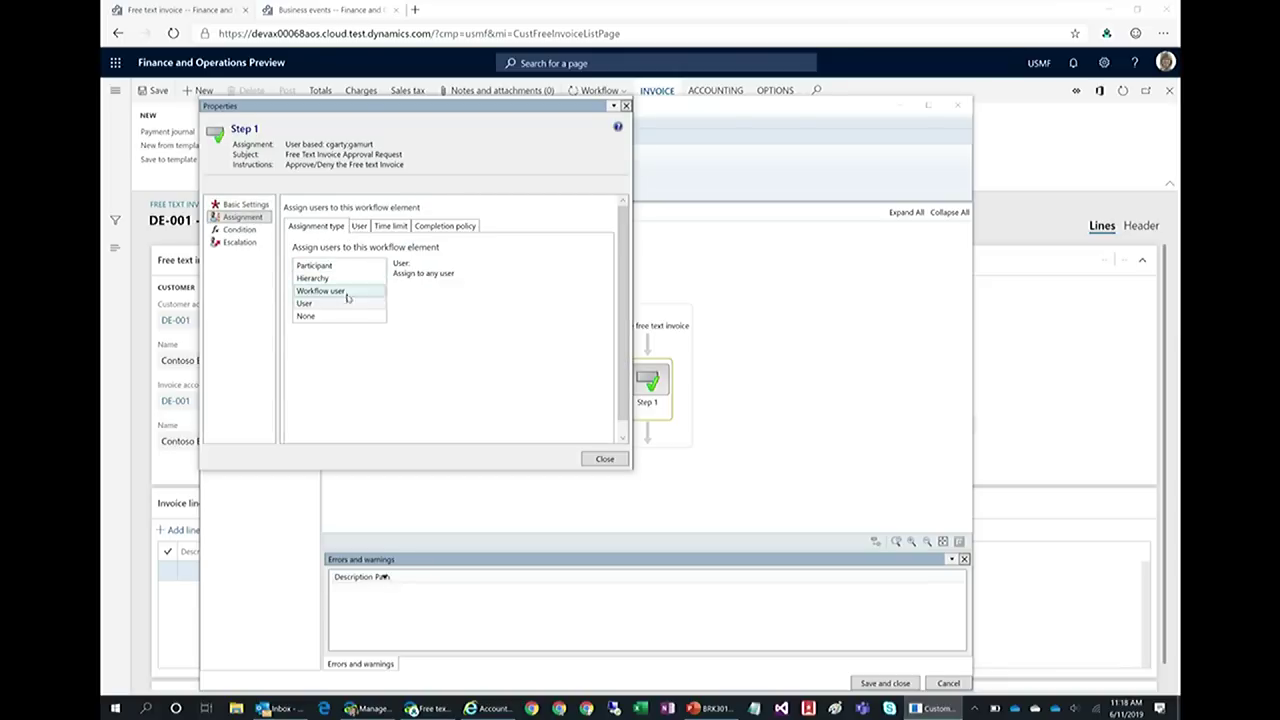
pyautogui.click(360, 227)
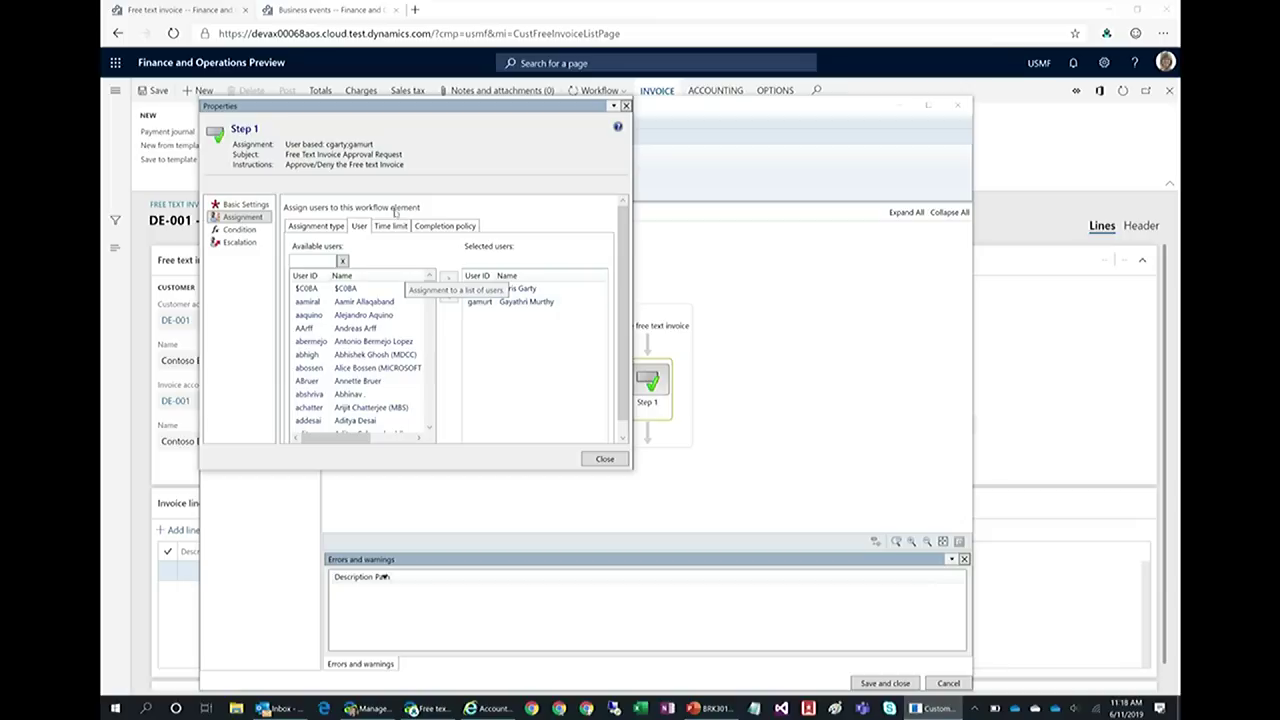
pyautogui.click(449, 225)
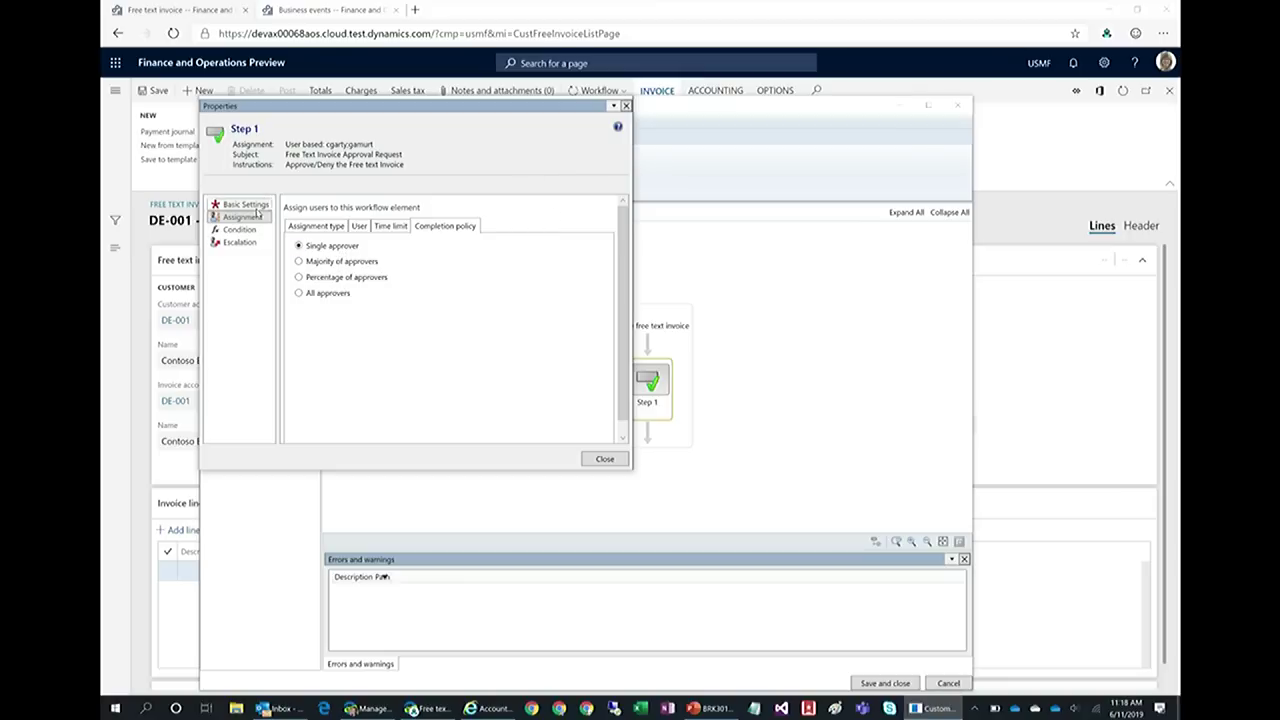
pyautogui.click(626, 105)
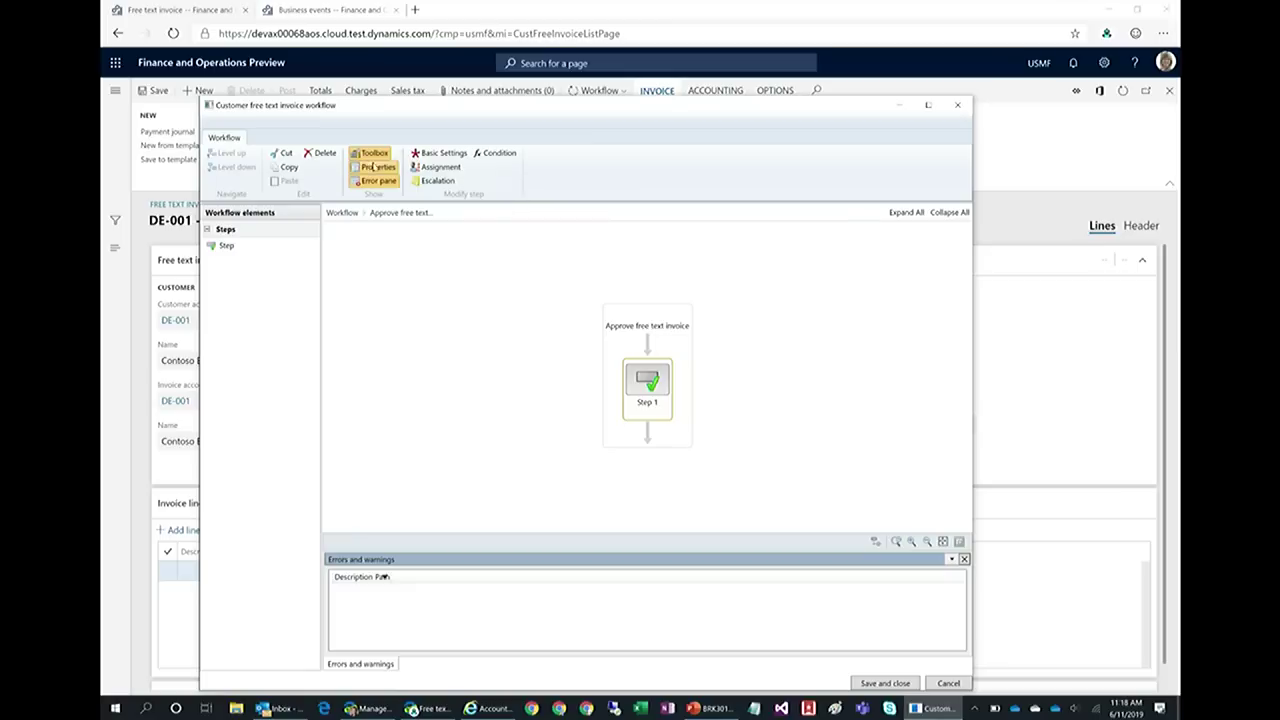
pyautogui.click(348, 213)
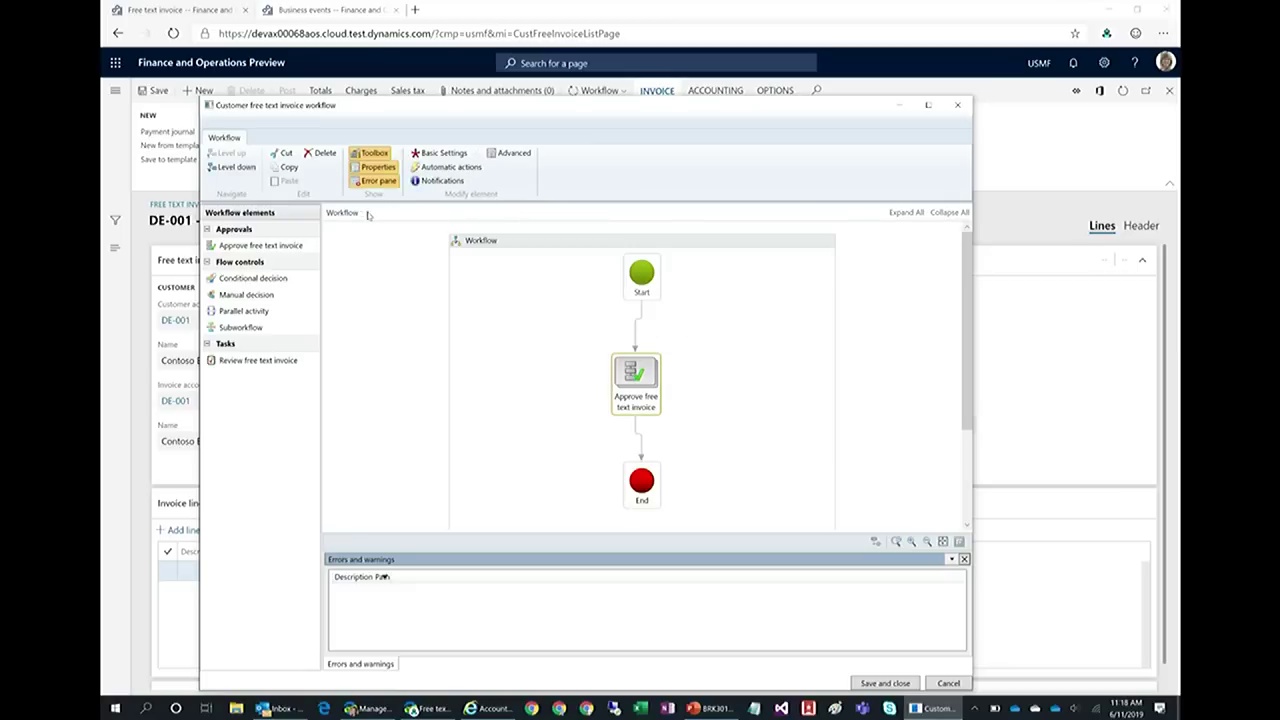
pyautogui.click(898, 112)
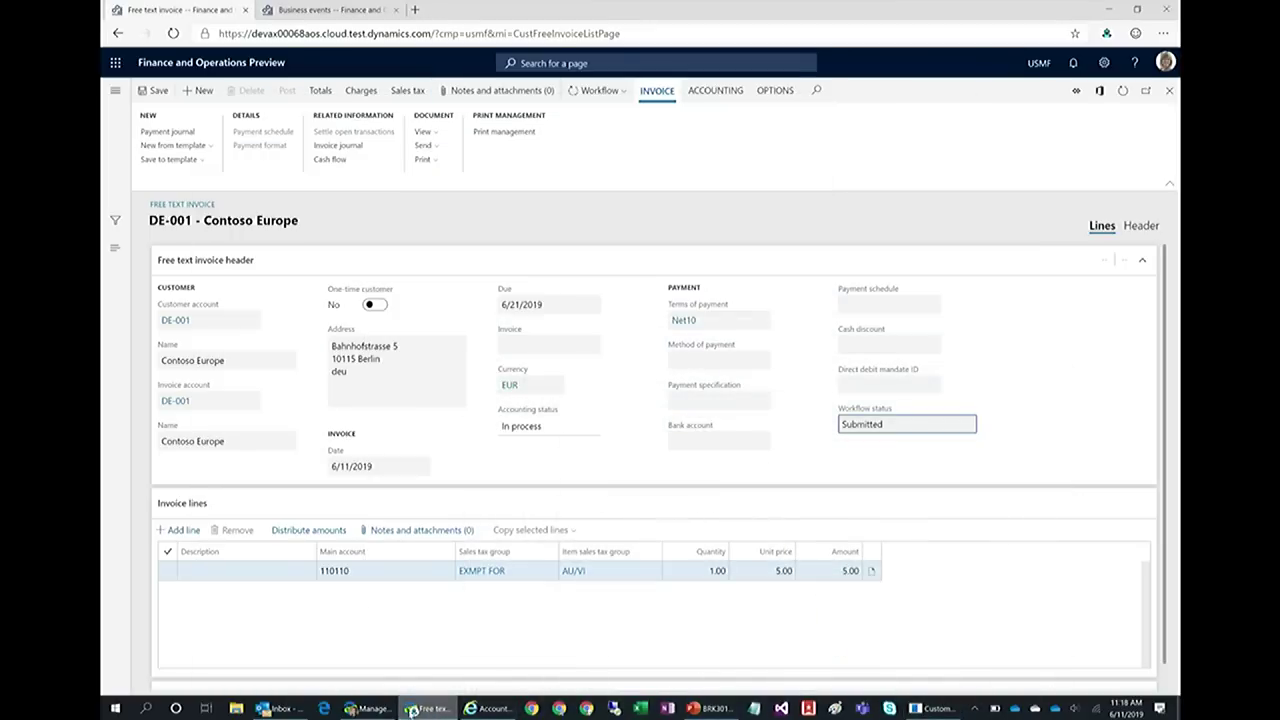
# Switch to Microsoft Flow and examine the design of the Finance and Operations workflow approval workitem flow from trigger to Execute action
pyautogui.click(708, 708)
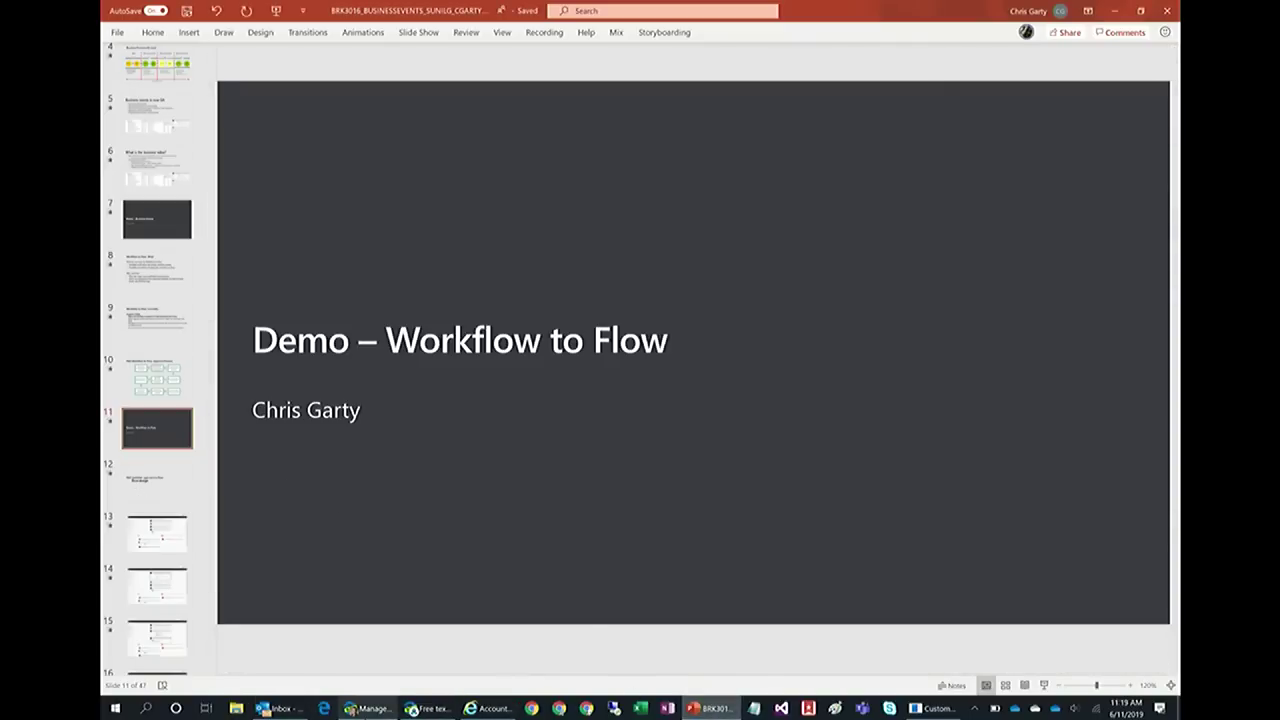
pyautogui.click(370, 708)
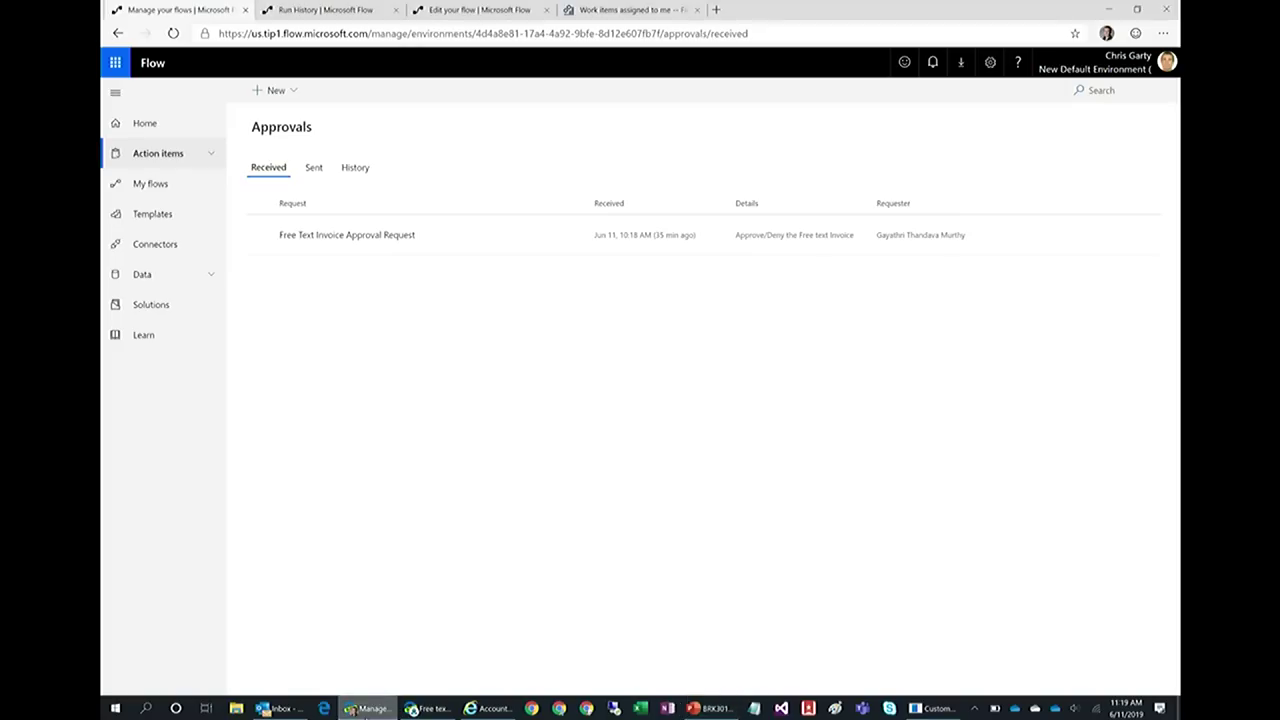
pyautogui.click(470, 10)
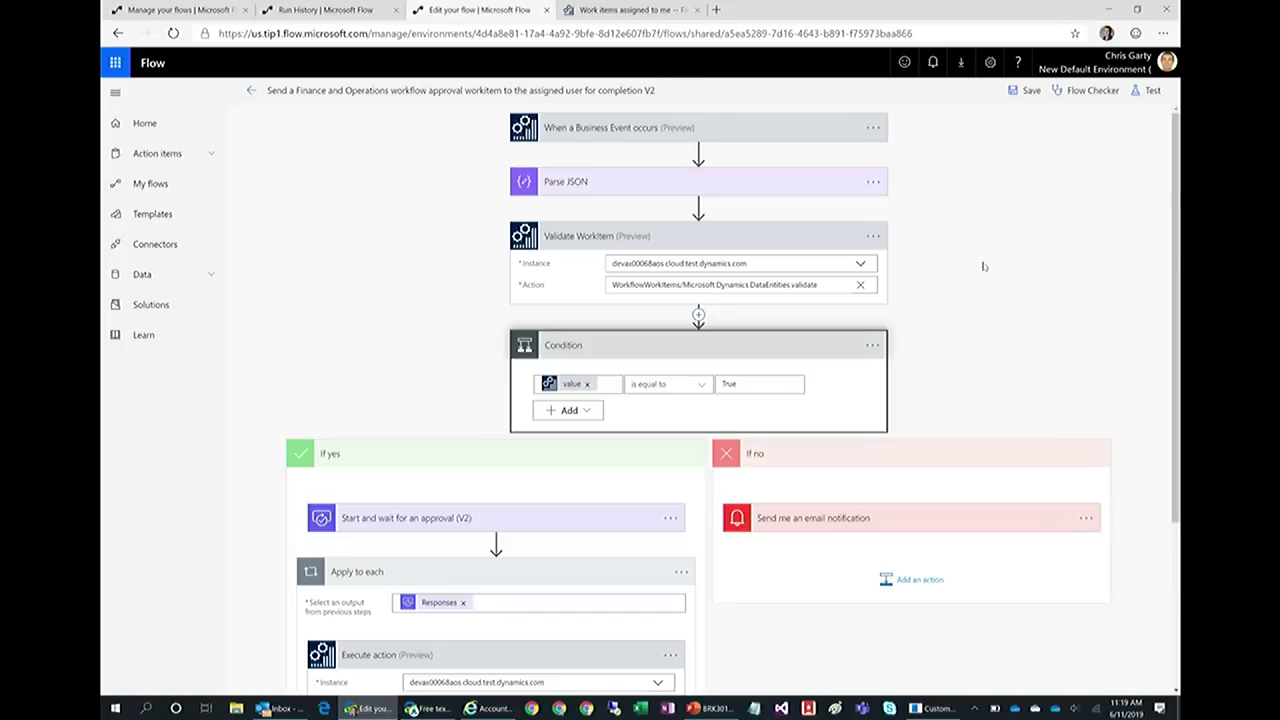
pyautogui.scroll(-3, 536, 250)
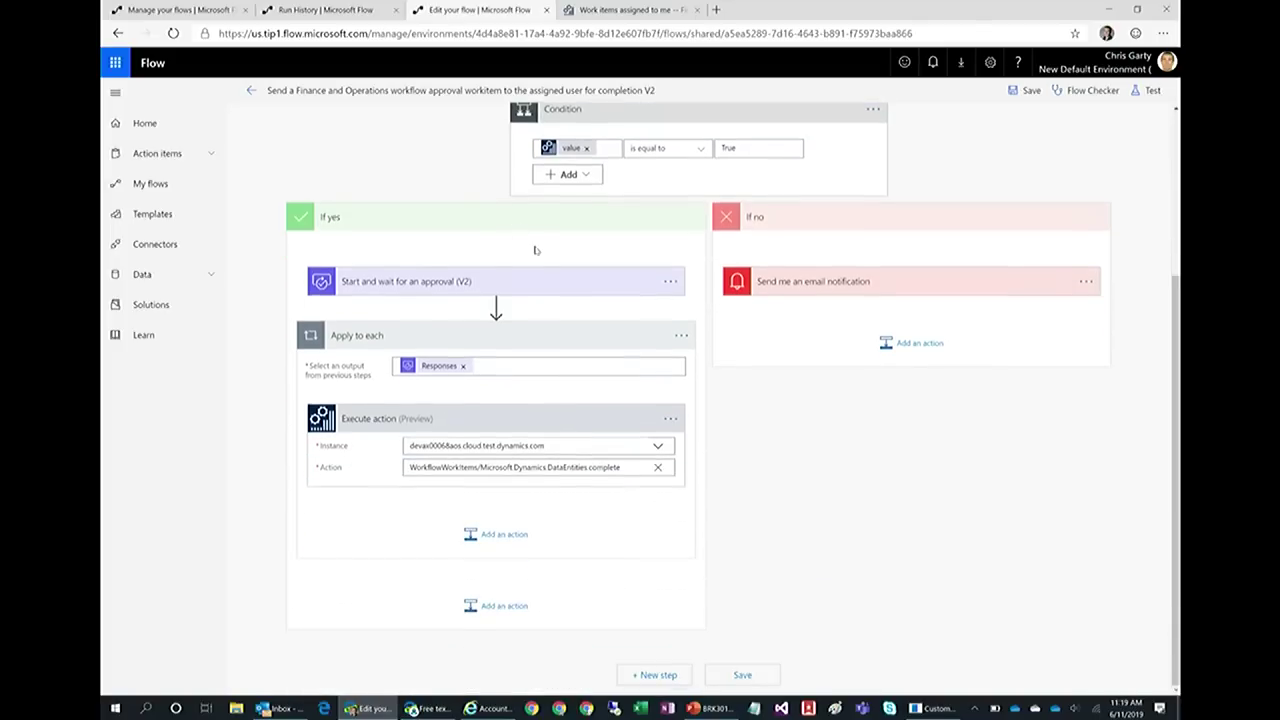
pyautogui.scroll(3, 536, 250)
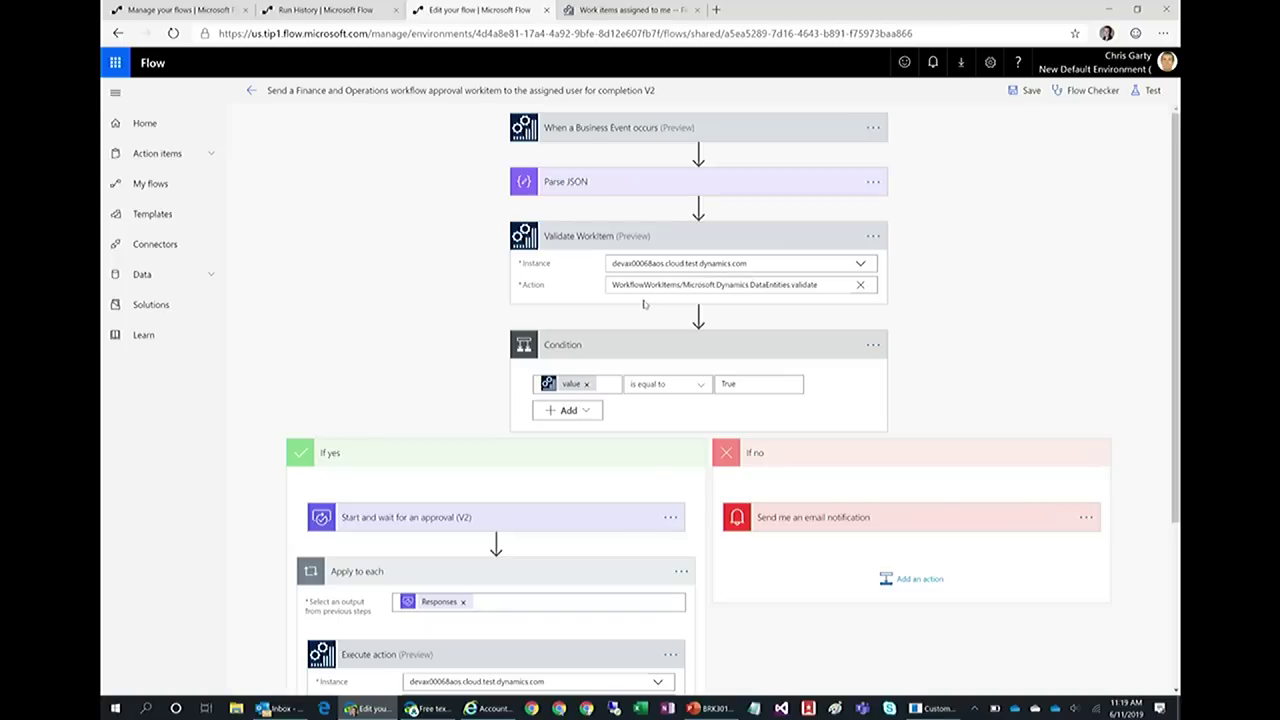
# Switch to PowerPoint and go through the Flow design slides 12 to 14, enlarging the business event trigger slide to 130%
pyautogui.click(712, 708)
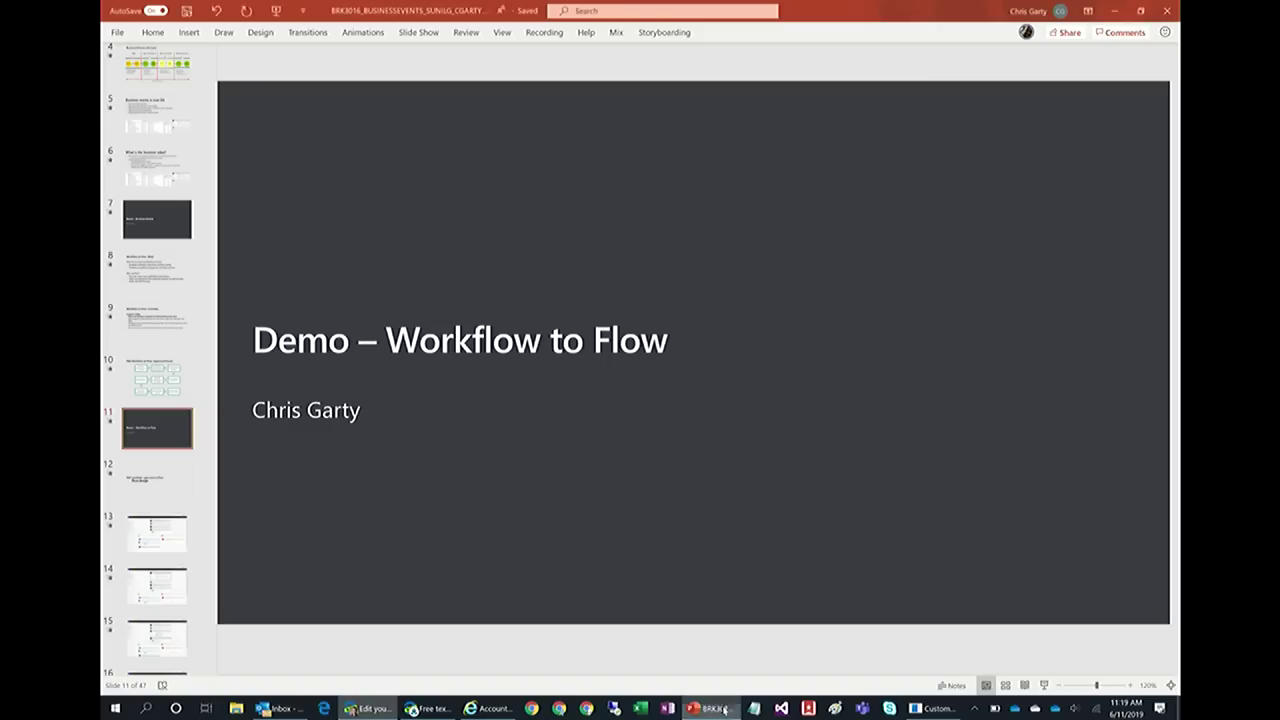
pyautogui.click(158, 487)
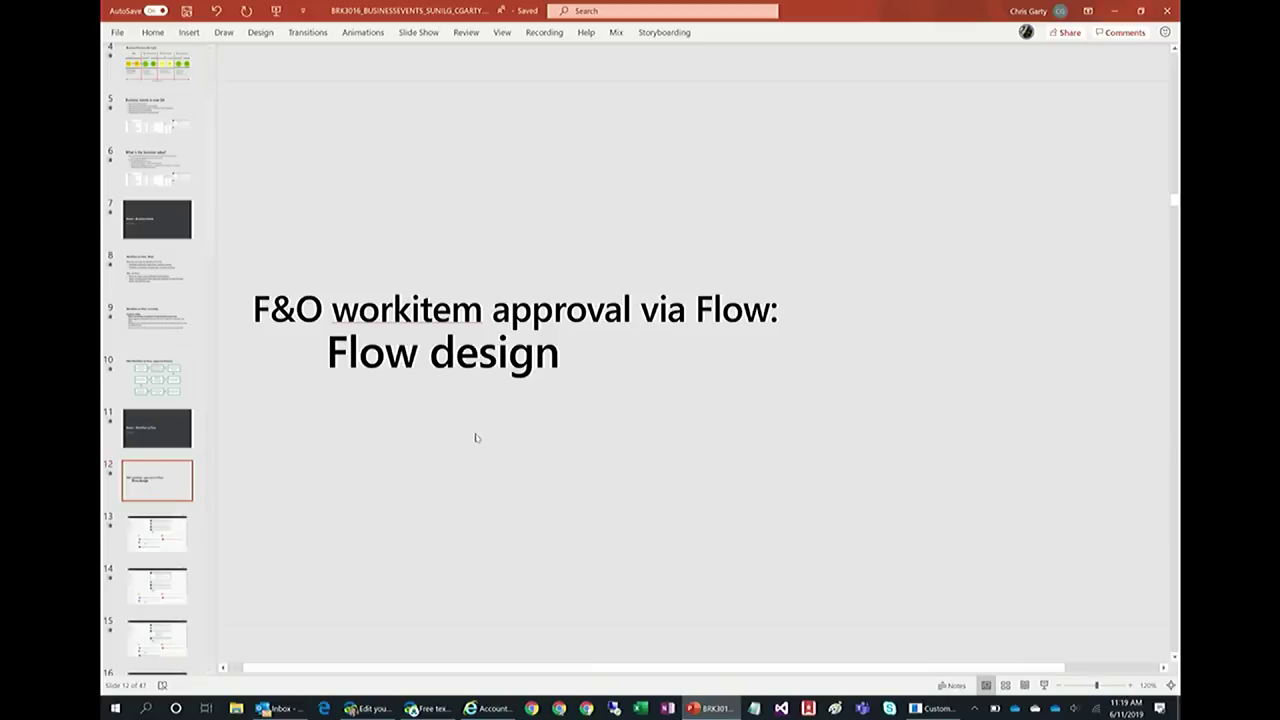
pyautogui.press('Down')
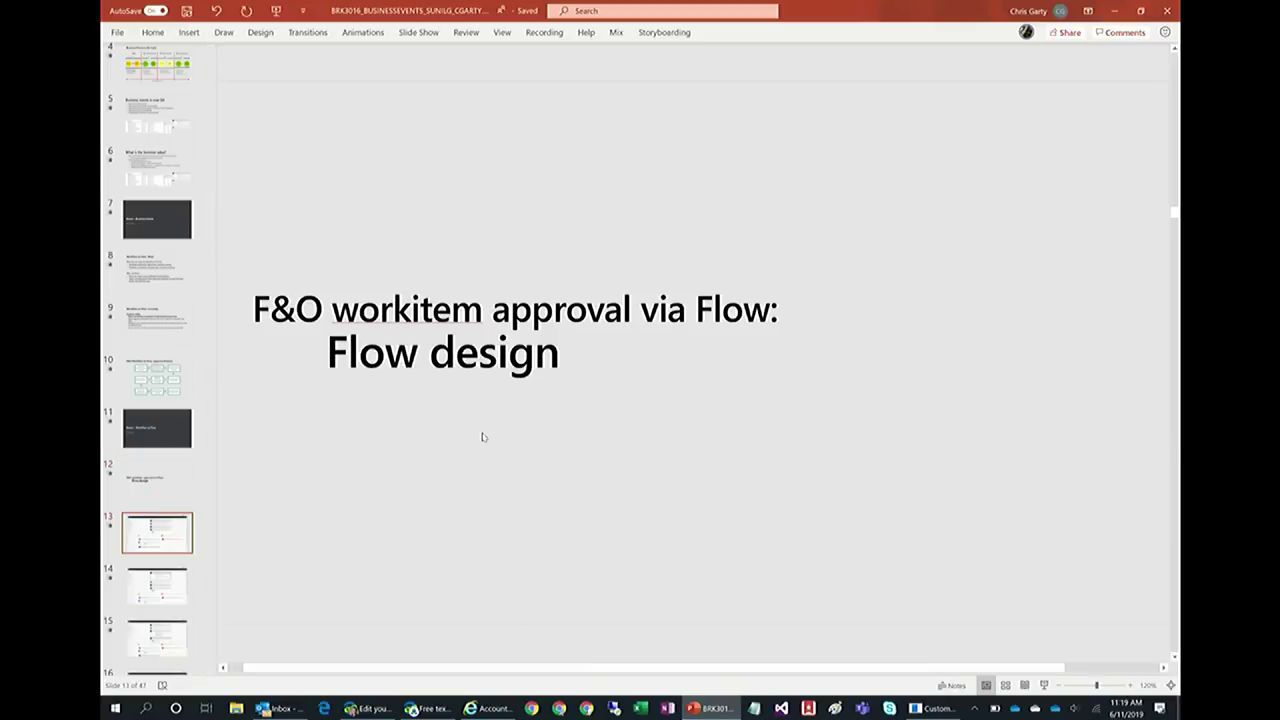
pyautogui.press('Up')
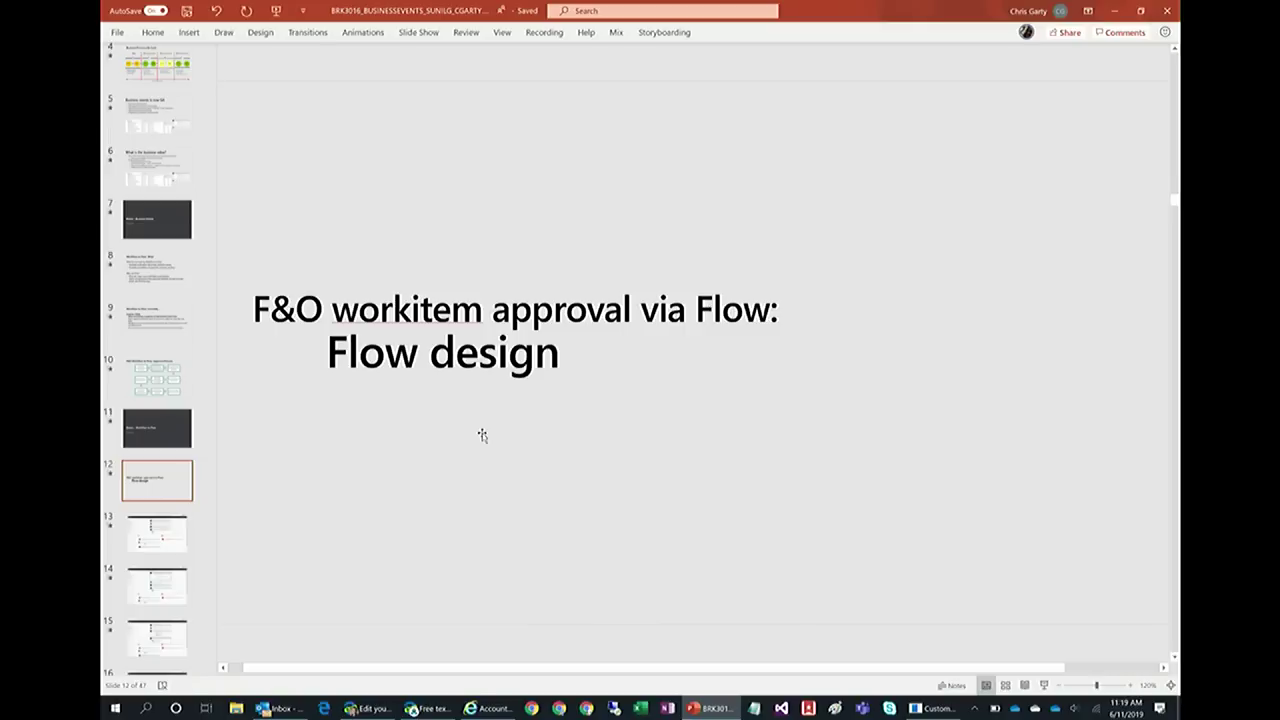
pyautogui.press('Down')
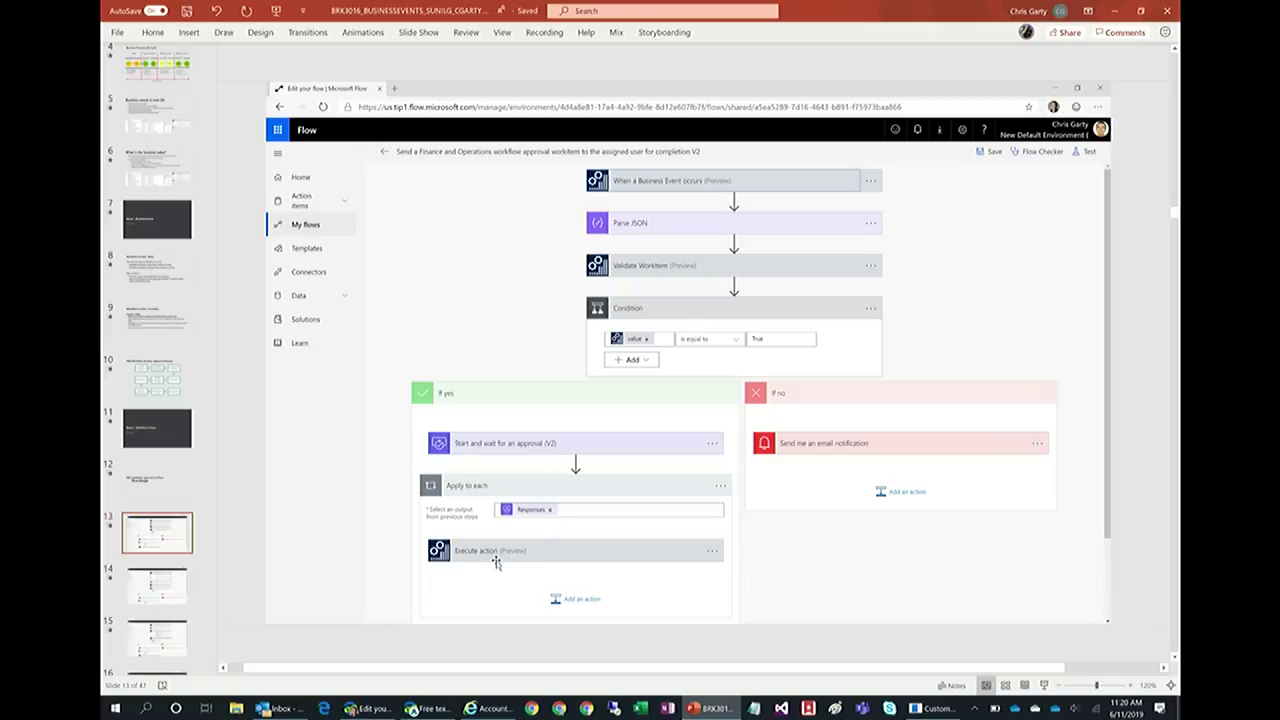
pyautogui.click(174, 588)
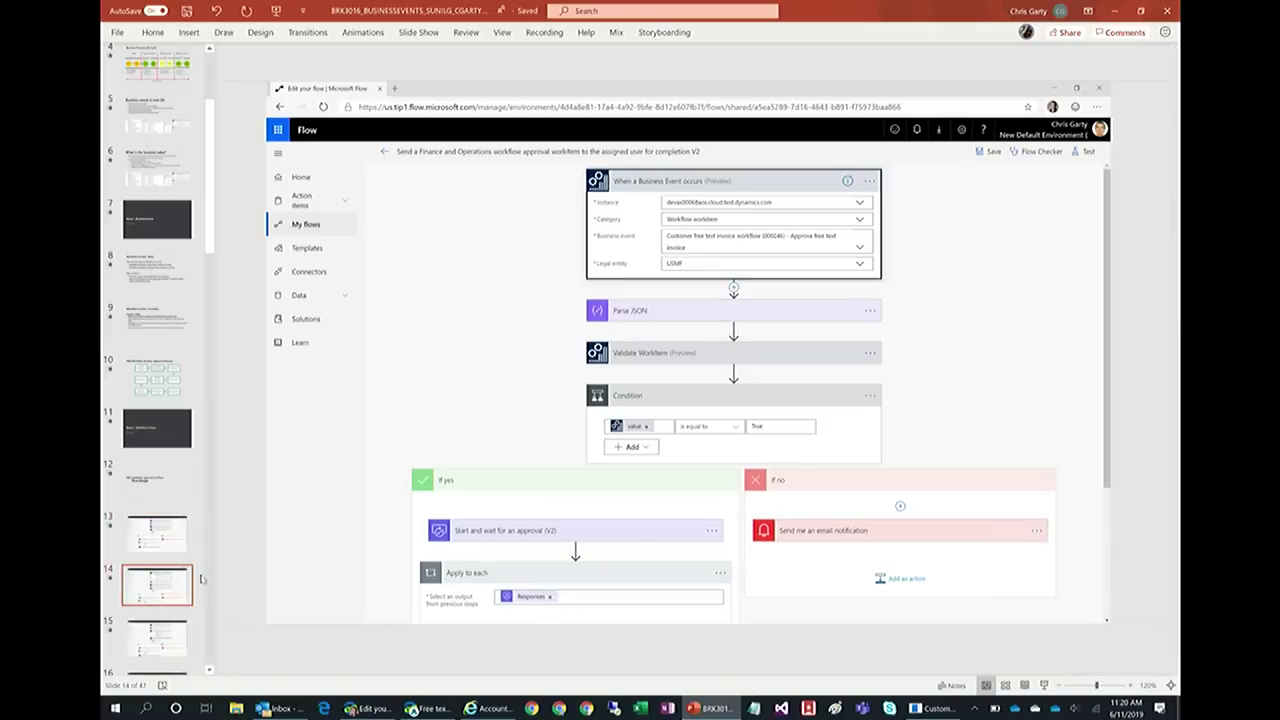
pyautogui.click(1130, 685)
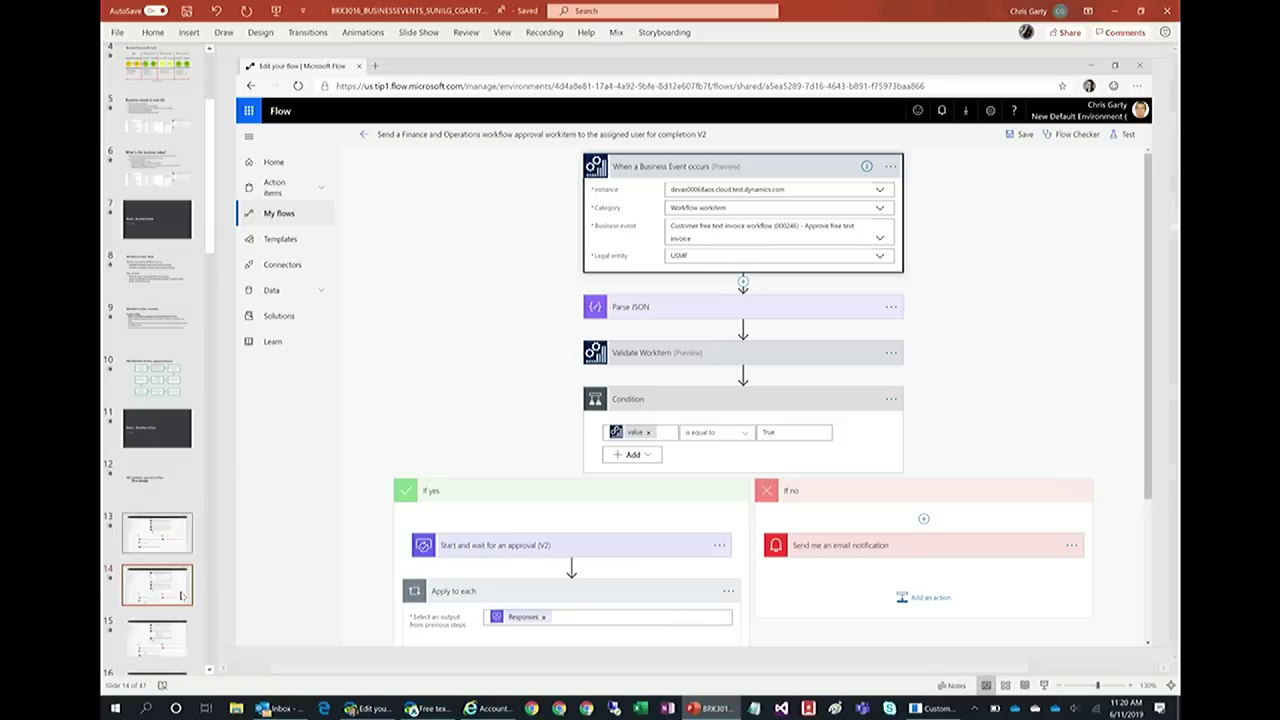
# Go through slides 15 to 17 covering the Validate WorkItem, Start and wait for an approval, and Execute action settings
pyautogui.press('Down')
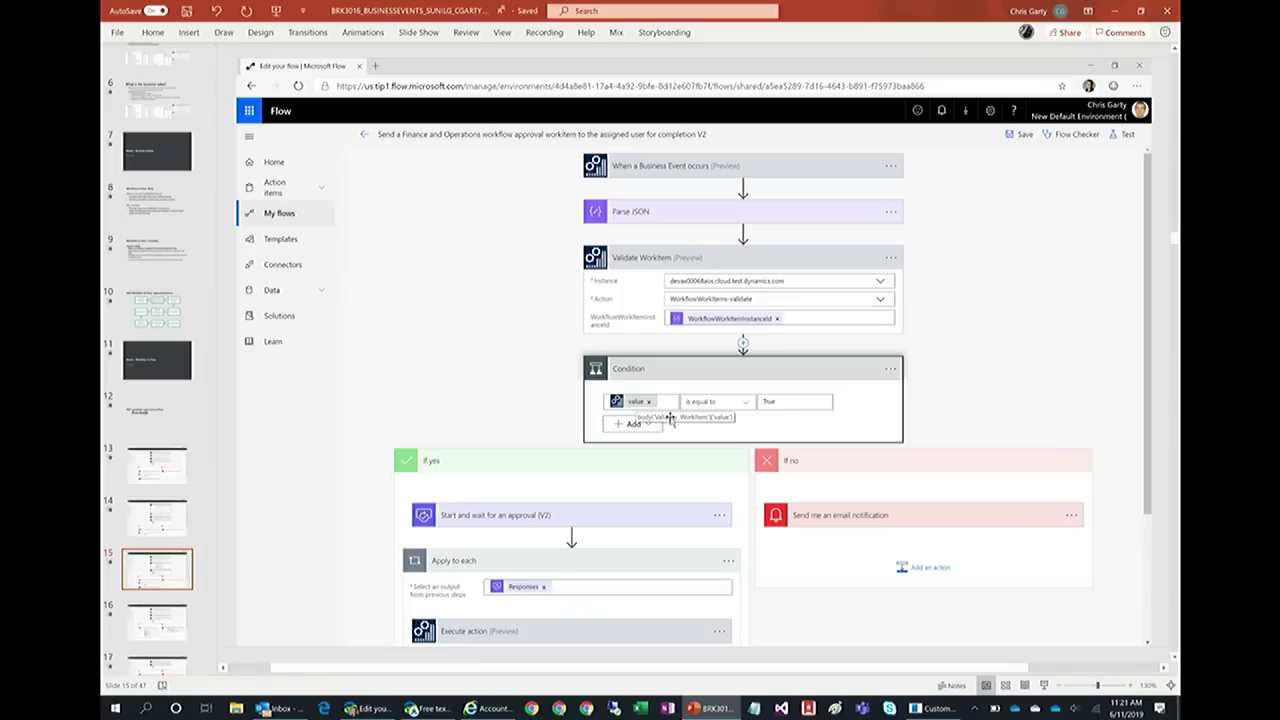
pyautogui.click(180, 625)
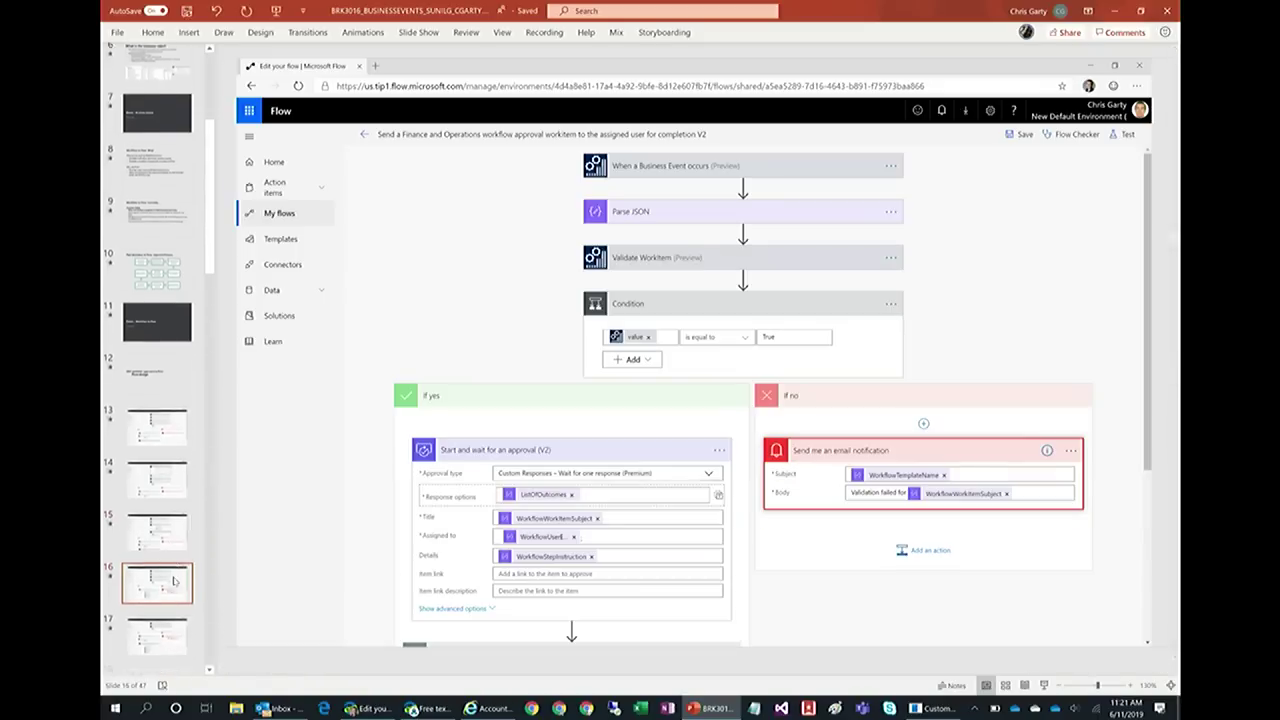
pyautogui.scroll(-4, 175, 580)
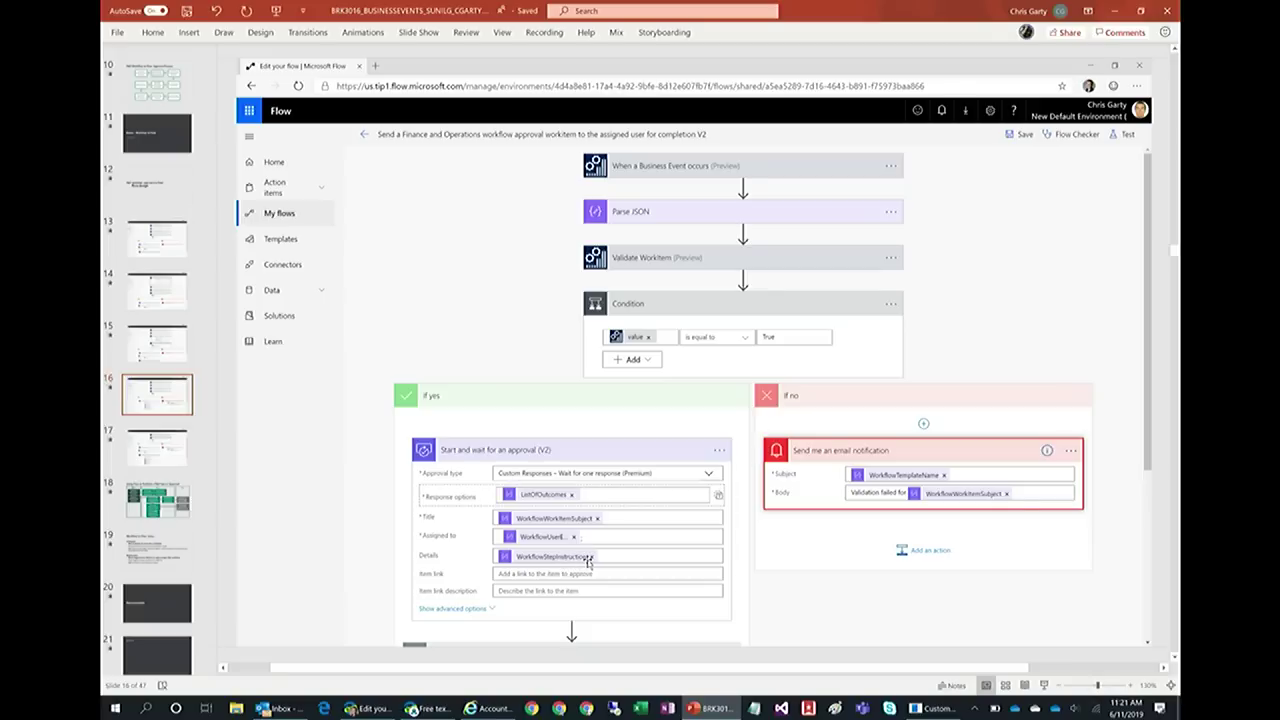
pyautogui.press('Down')
pyautogui.press('Down')
pyautogui.press('Down')
pyautogui.click(172, 444)
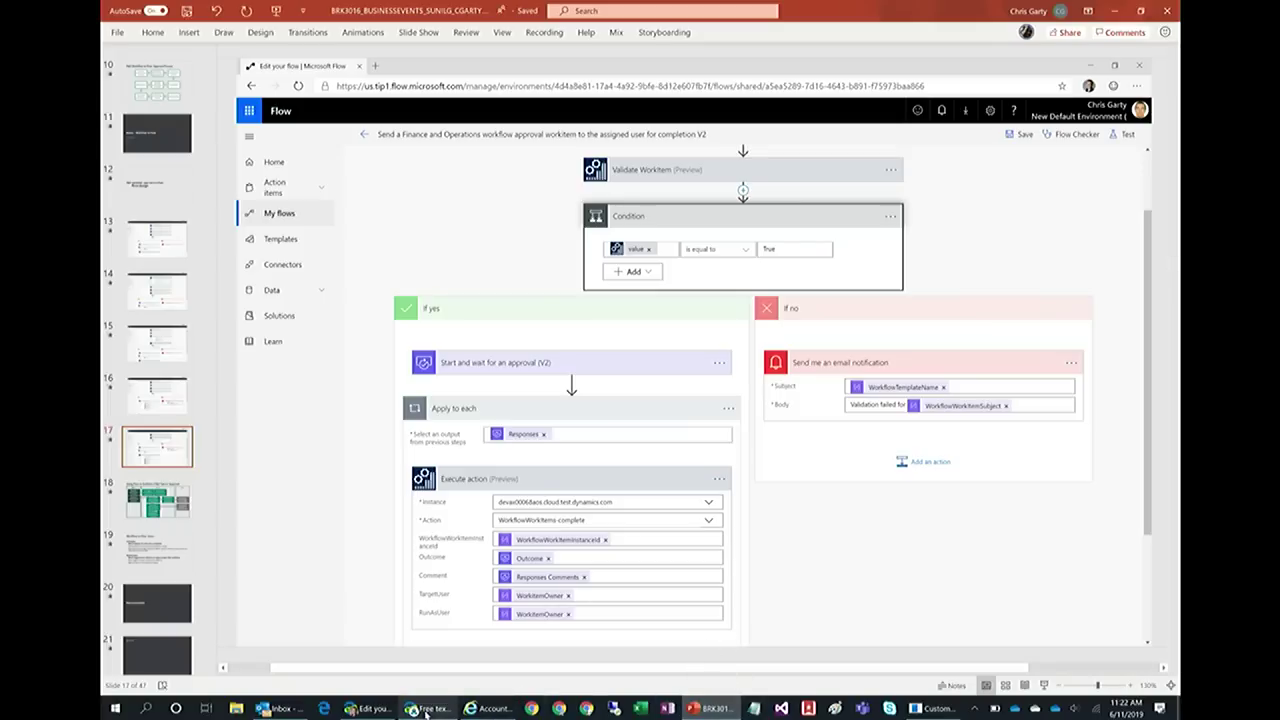
# Switch to the Finance and Operations Business events workspace and examine the name and endpoint of the active Approve free text invoice event
pyautogui.click(374, 709)
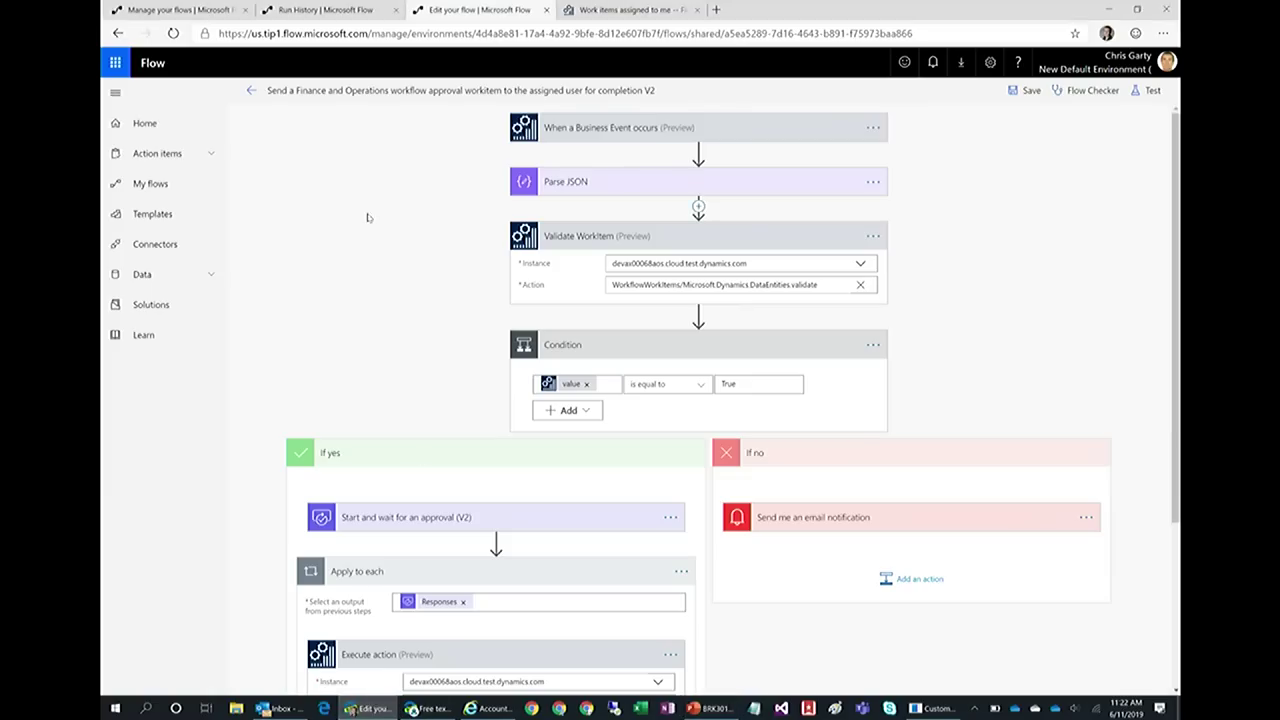
pyautogui.click(436, 710)
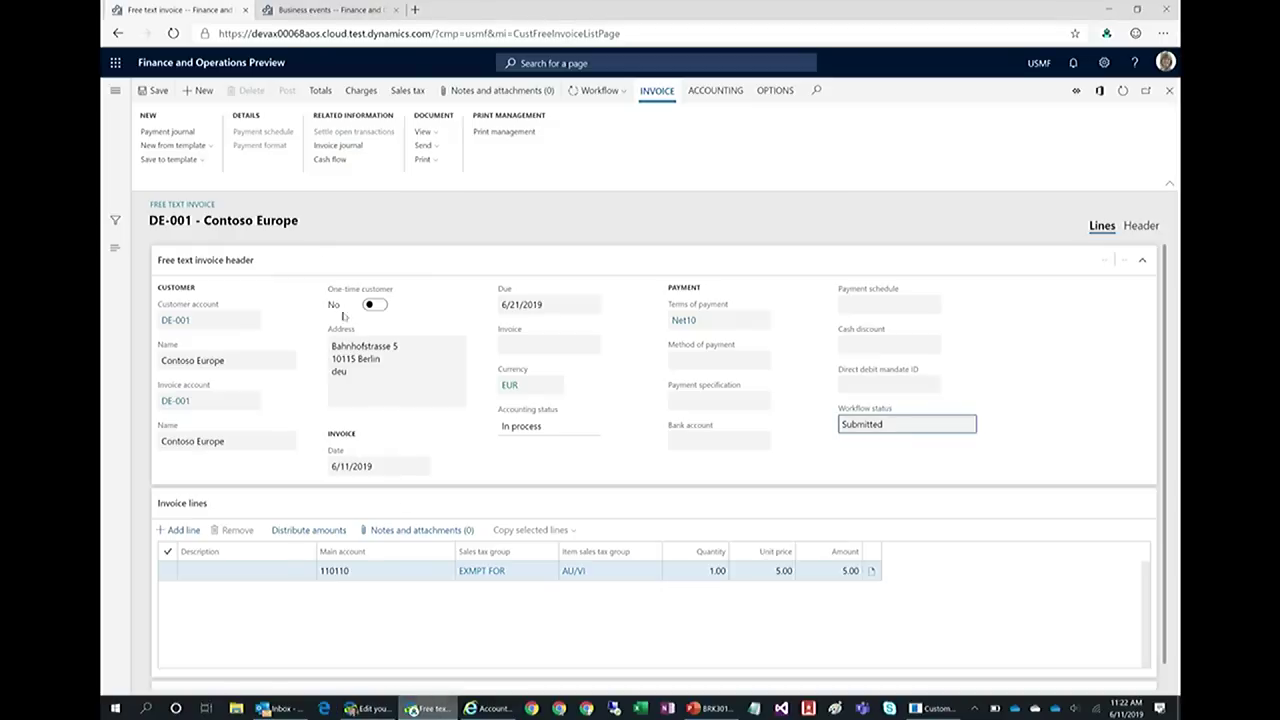
pyautogui.click(338, 11)
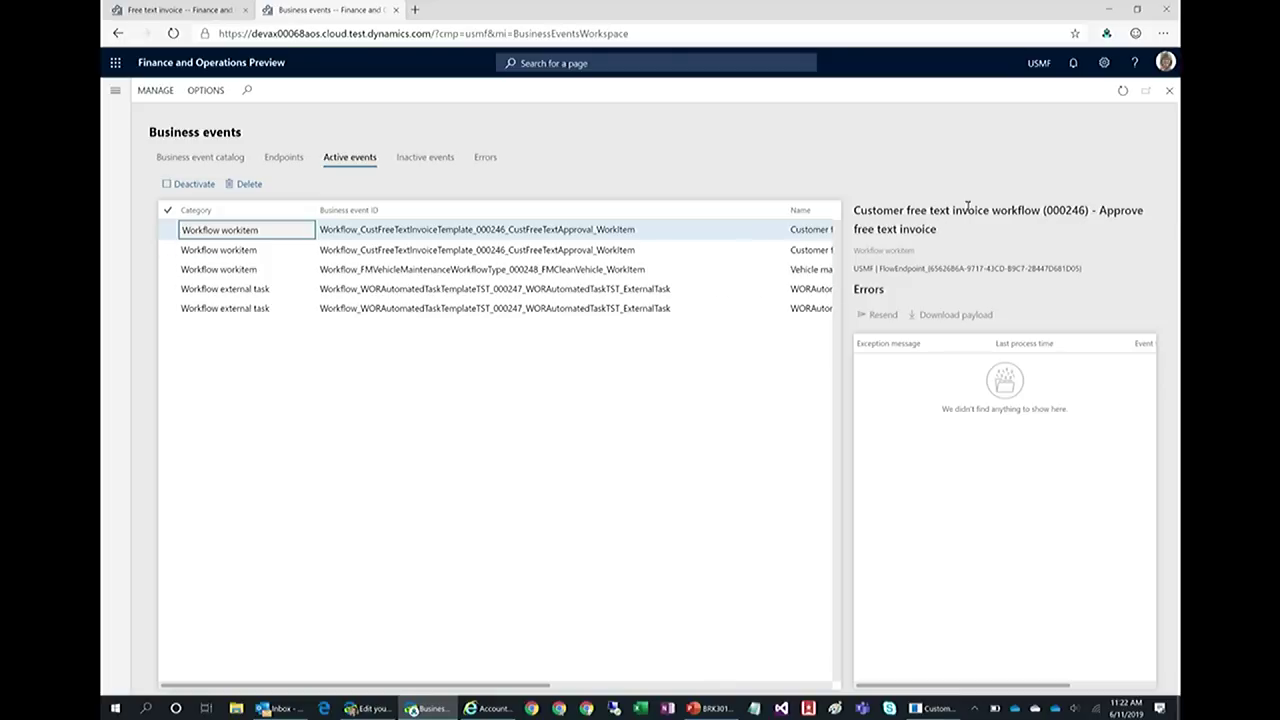
pyautogui.moveTo(1040, 210); pyautogui.dragTo(854, 216)
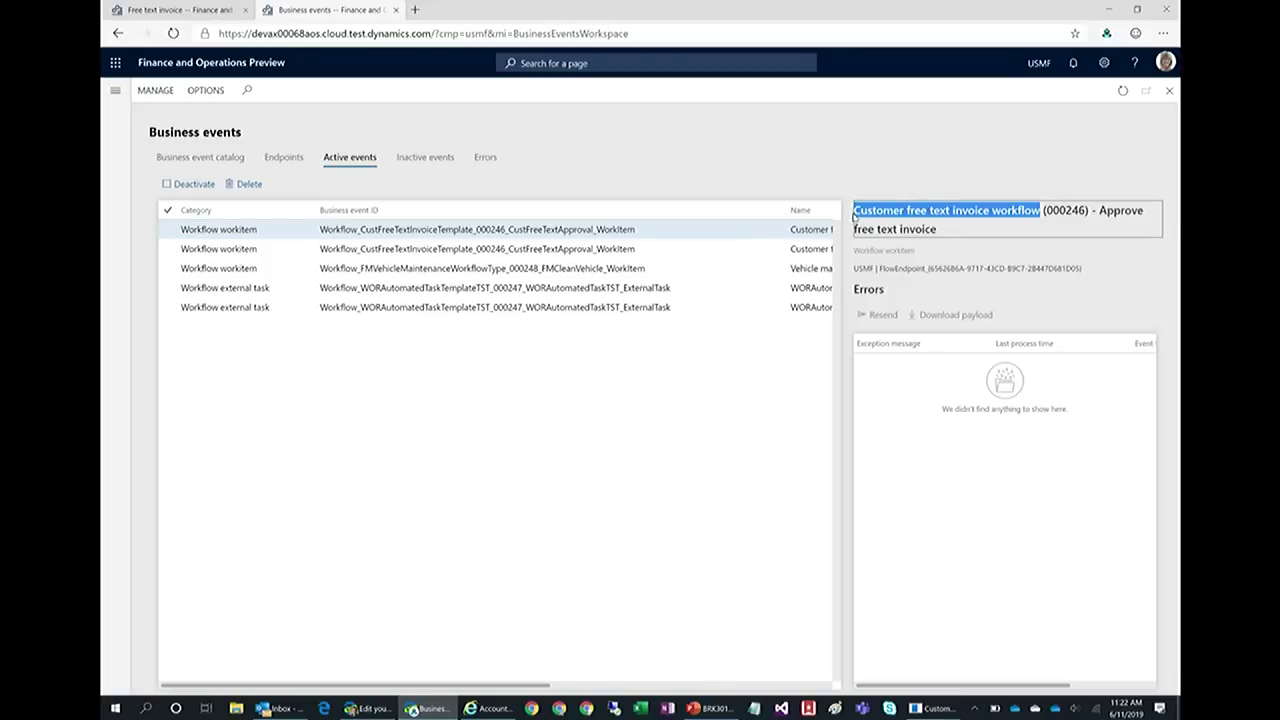
pyautogui.moveTo(1064, 226); pyautogui.dragTo(1095, 210)
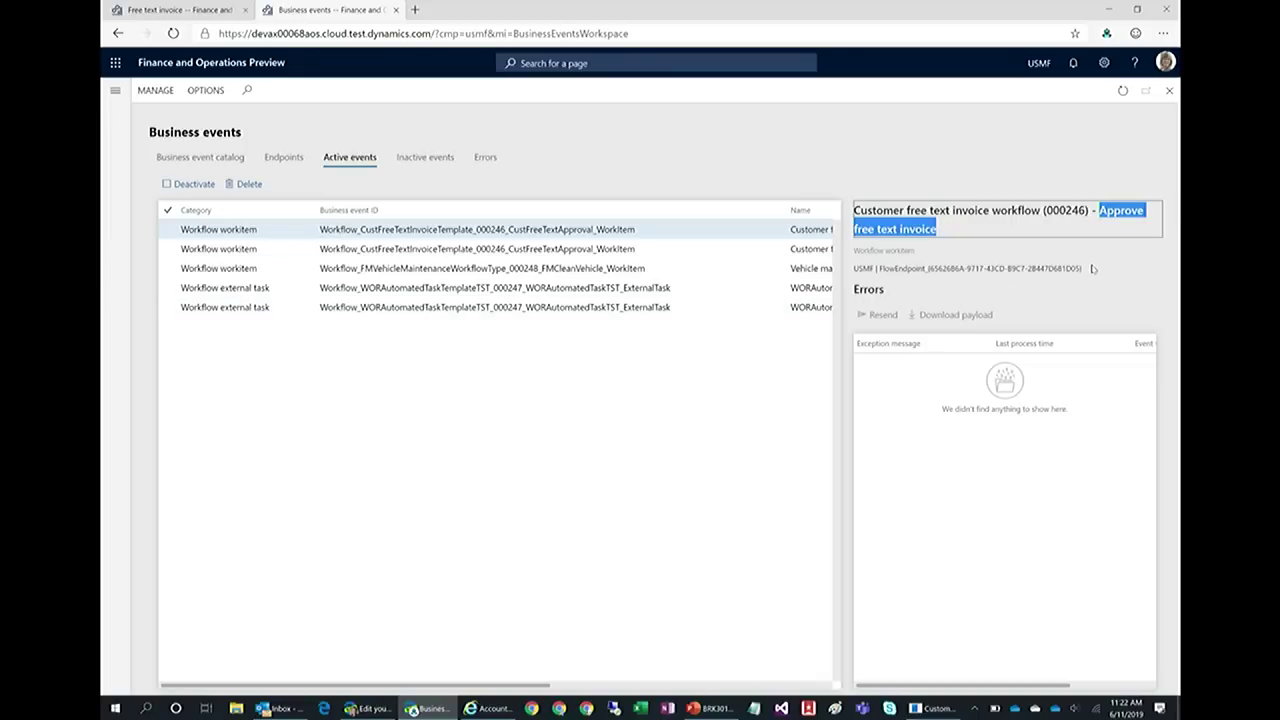
pyautogui.moveTo(1080, 268)
pyautogui.mouseDown()
pyautogui.moveTo(838, 270)
pyautogui.moveTo(1088, 268)
pyautogui.mouseUp()
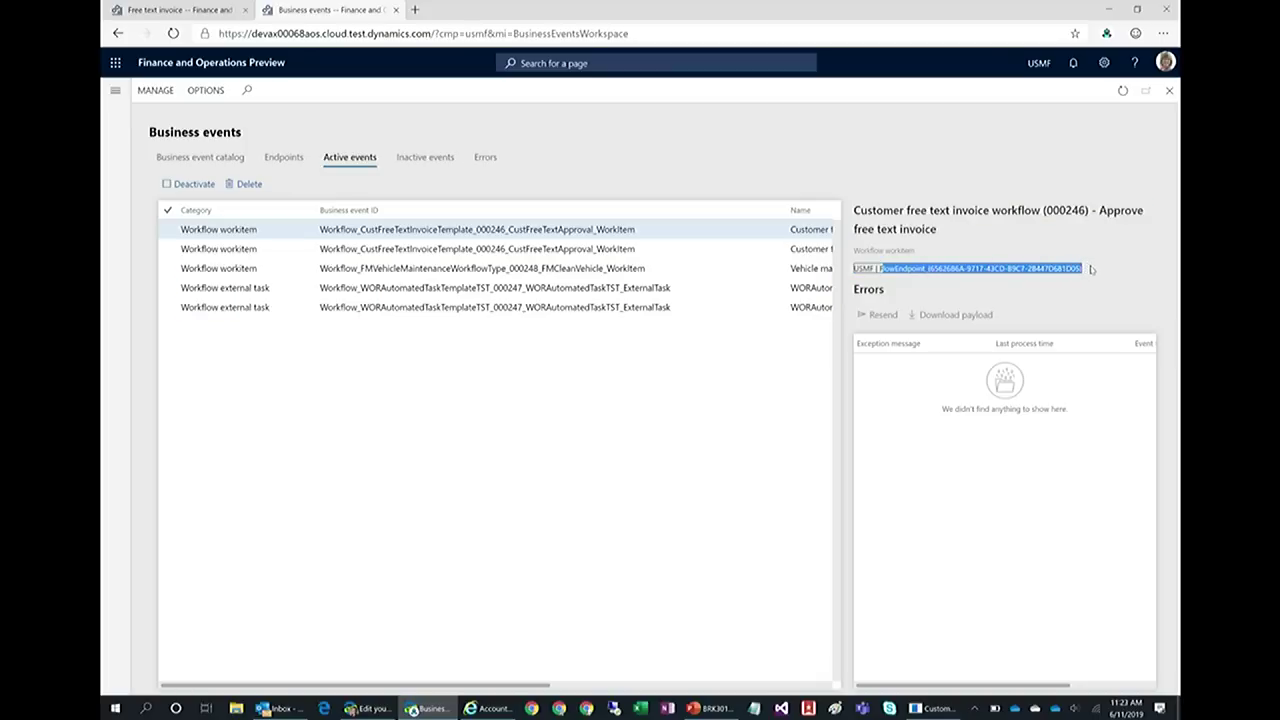
pyautogui.click(1090, 293)
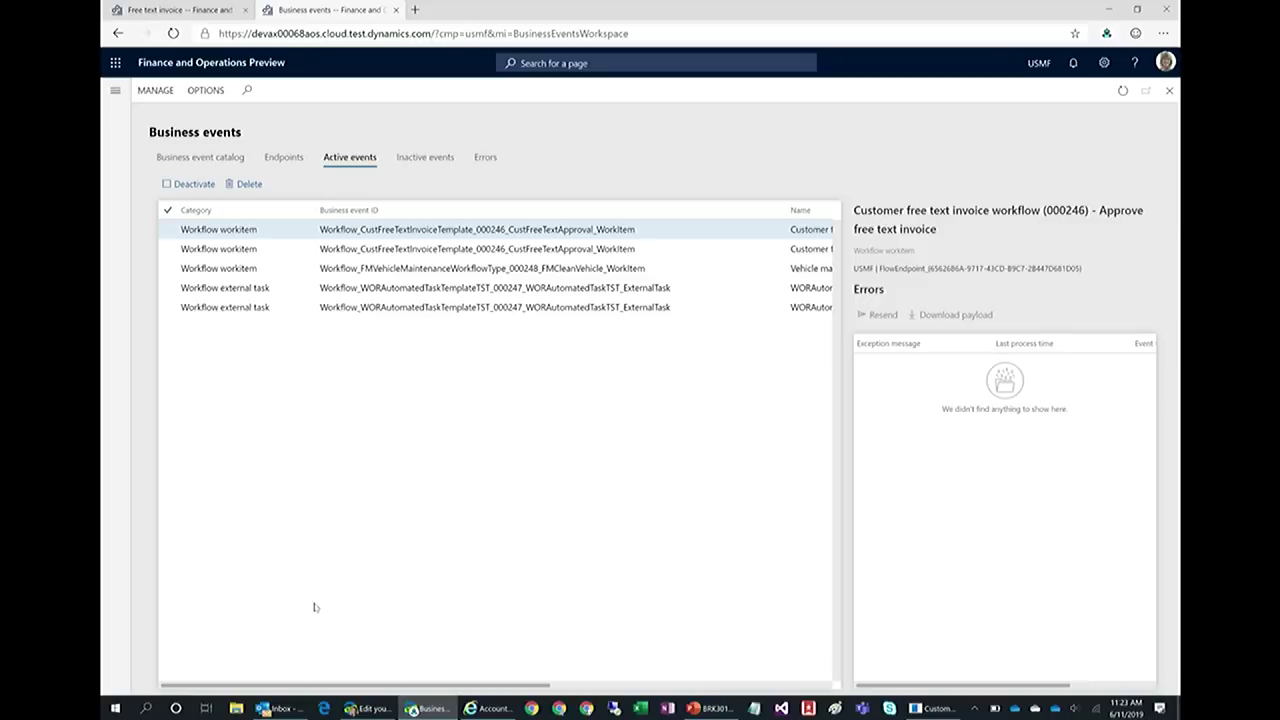
# Switch to the browser window with Microsoft Flow and show the Finance and Operations Work items assigned to me page
pyautogui.moveTo(343, 702)
pyautogui.click(370, 708)
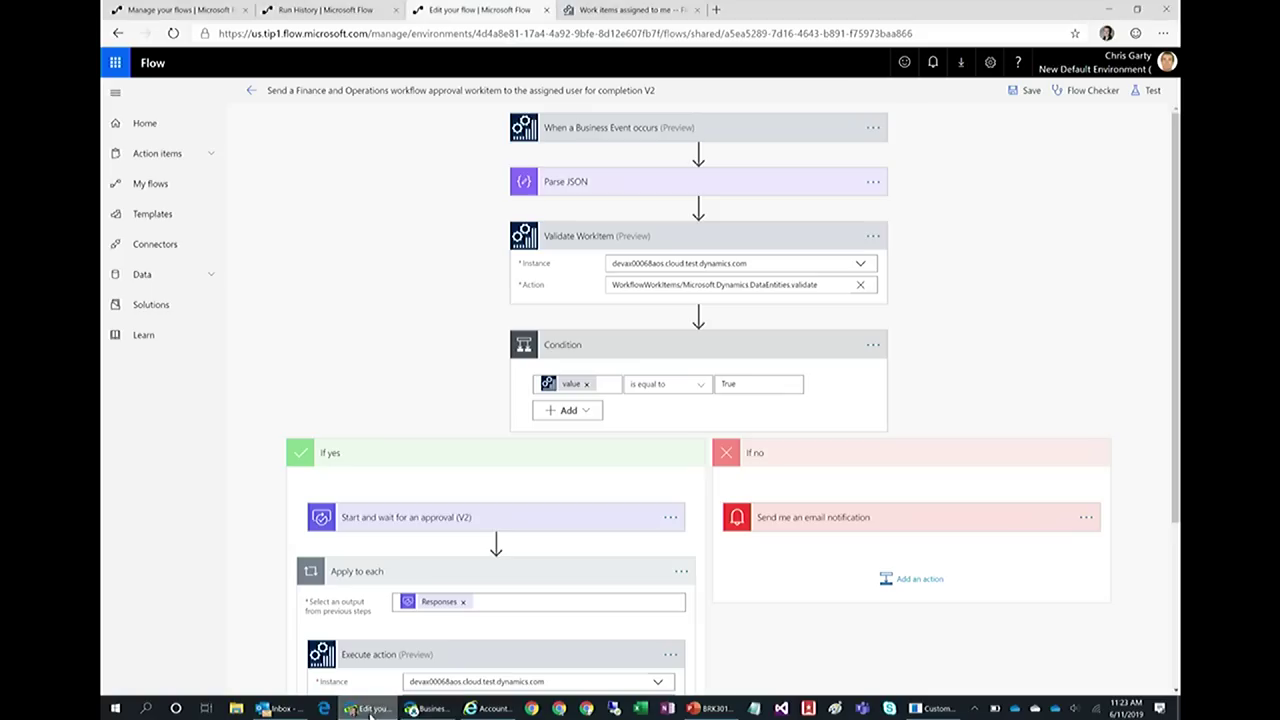
pyautogui.click(621, 12)
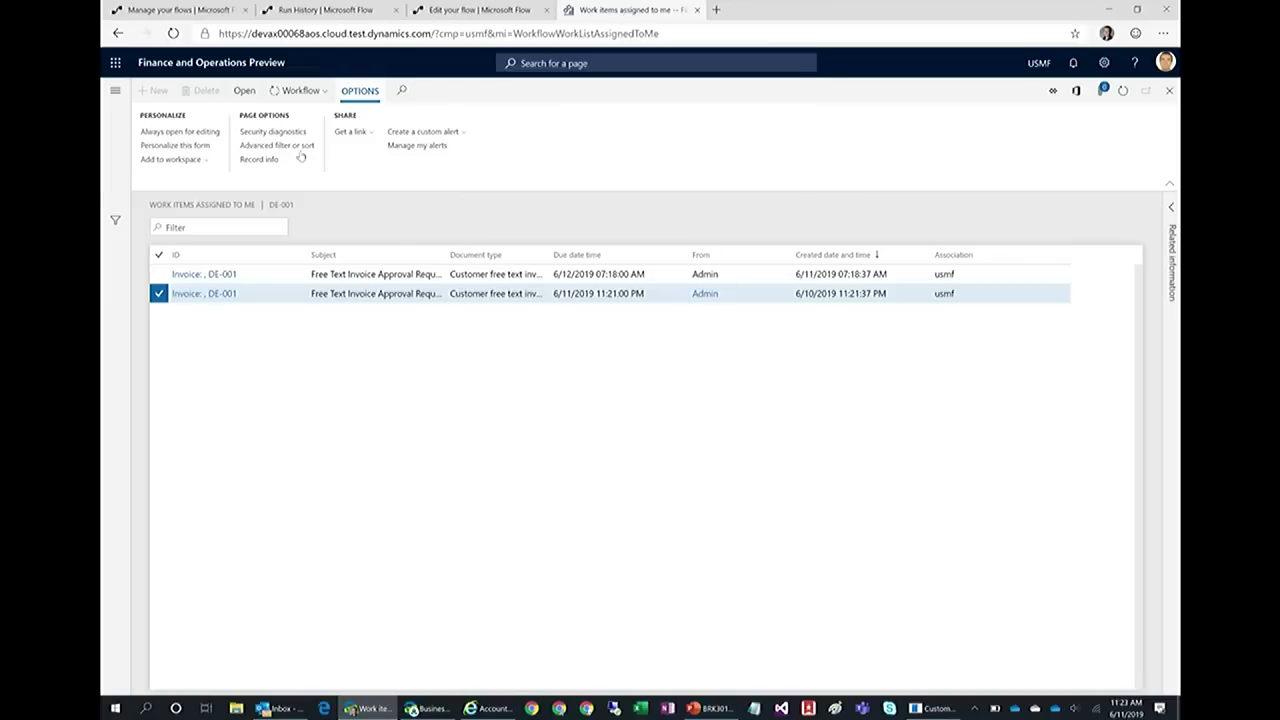
# Refresh the Work items assigned to me list and select the newest free text invoice work item
pyautogui.click(1124, 90)
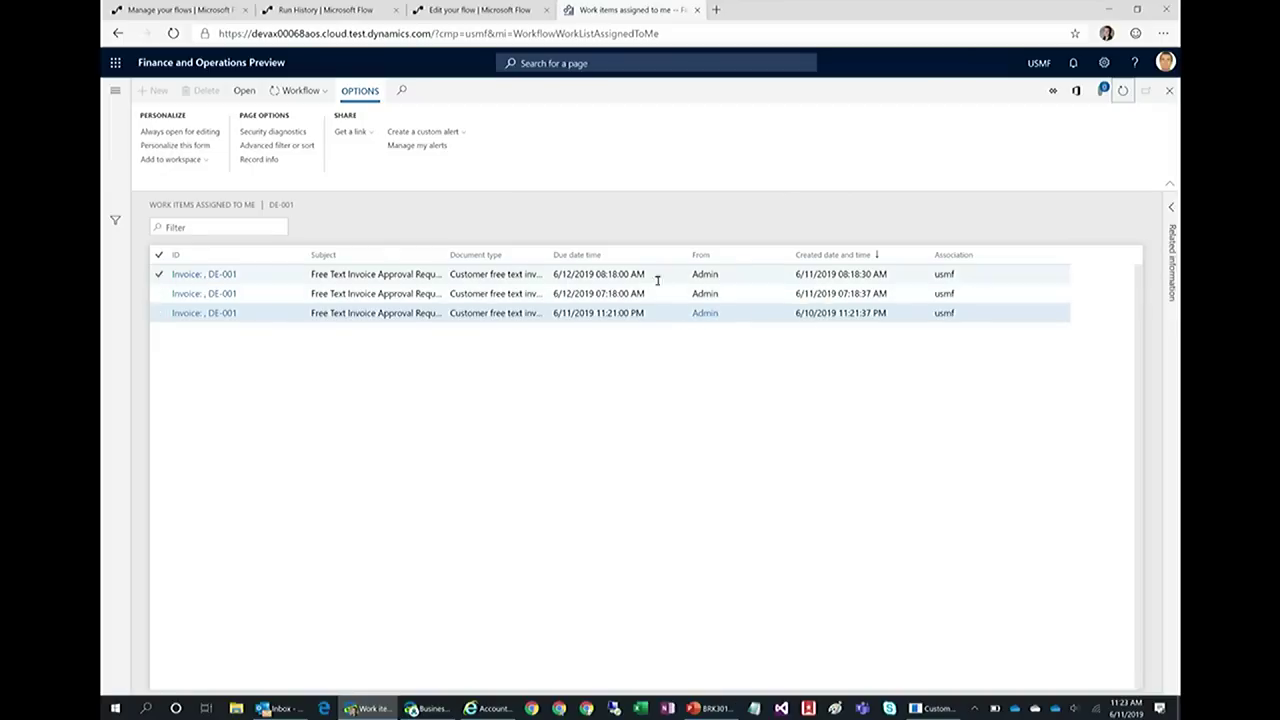
pyautogui.click(988, 276)
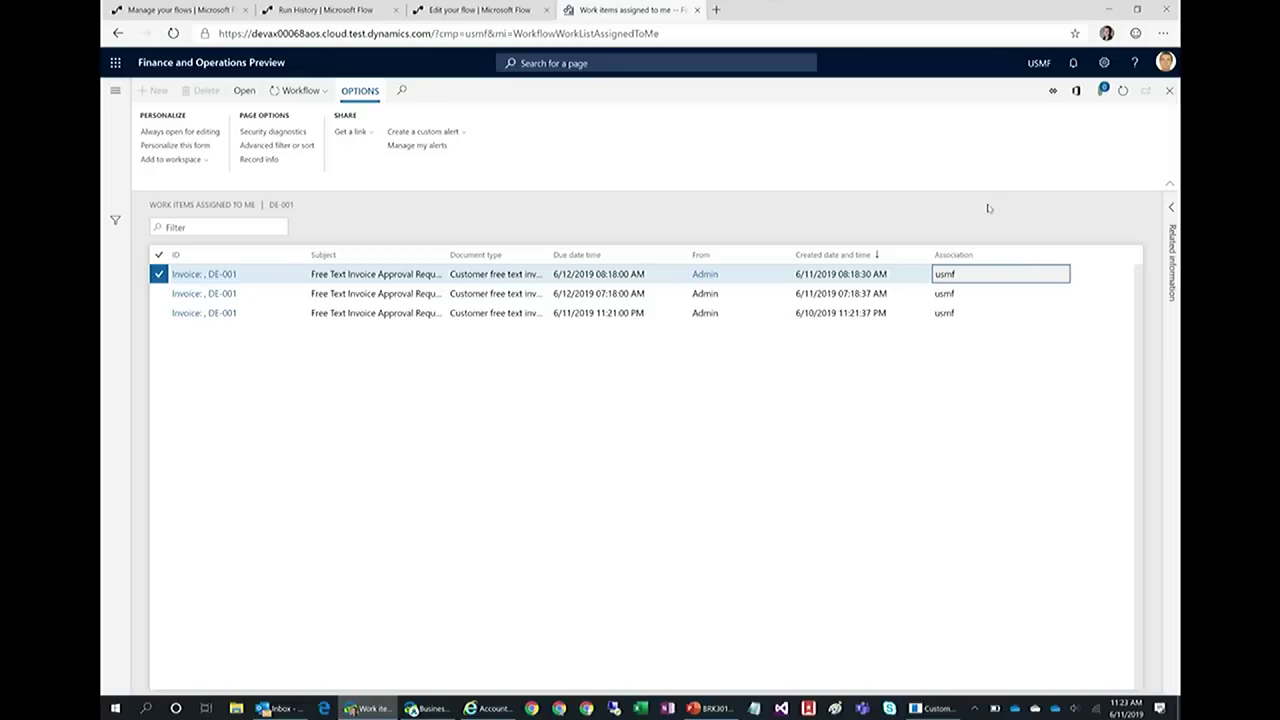
# Switch to Outlook, show the Approve response form in the Free Text Invoice Approval Request e-mail without submitting, and minimize Outlook
pyautogui.click(305, 707)
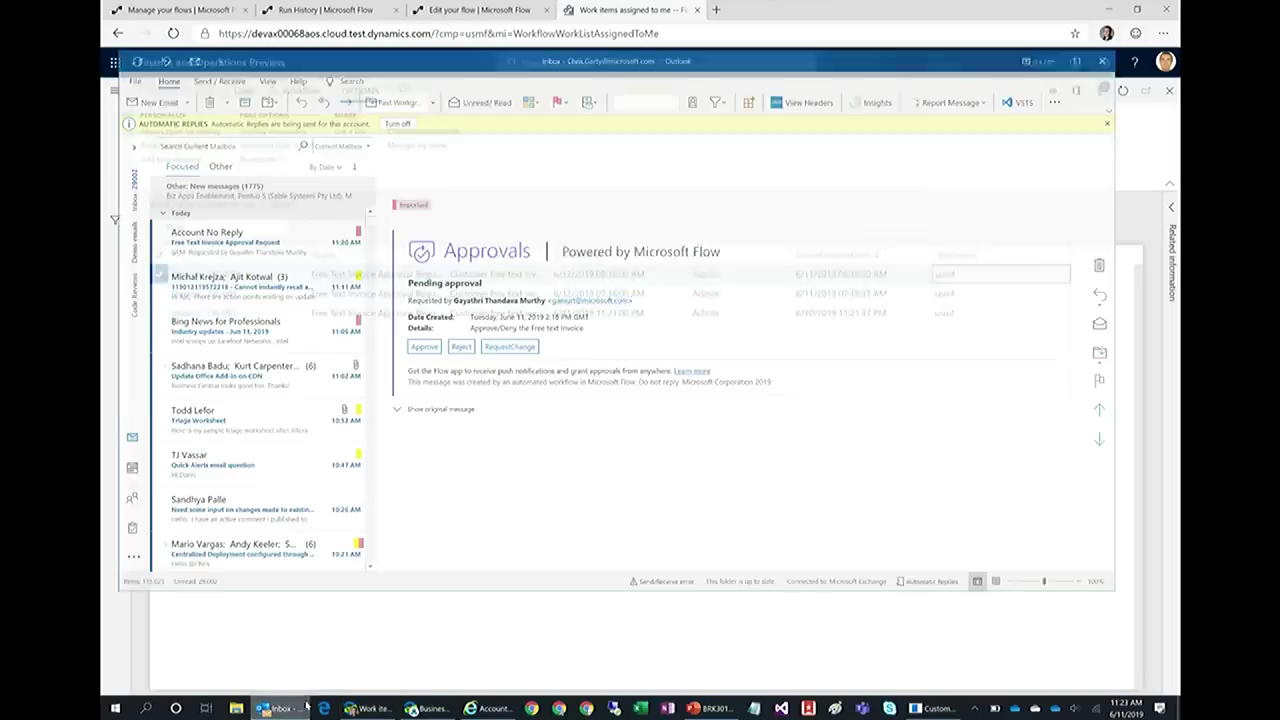
pyautogui.click(297, 225)
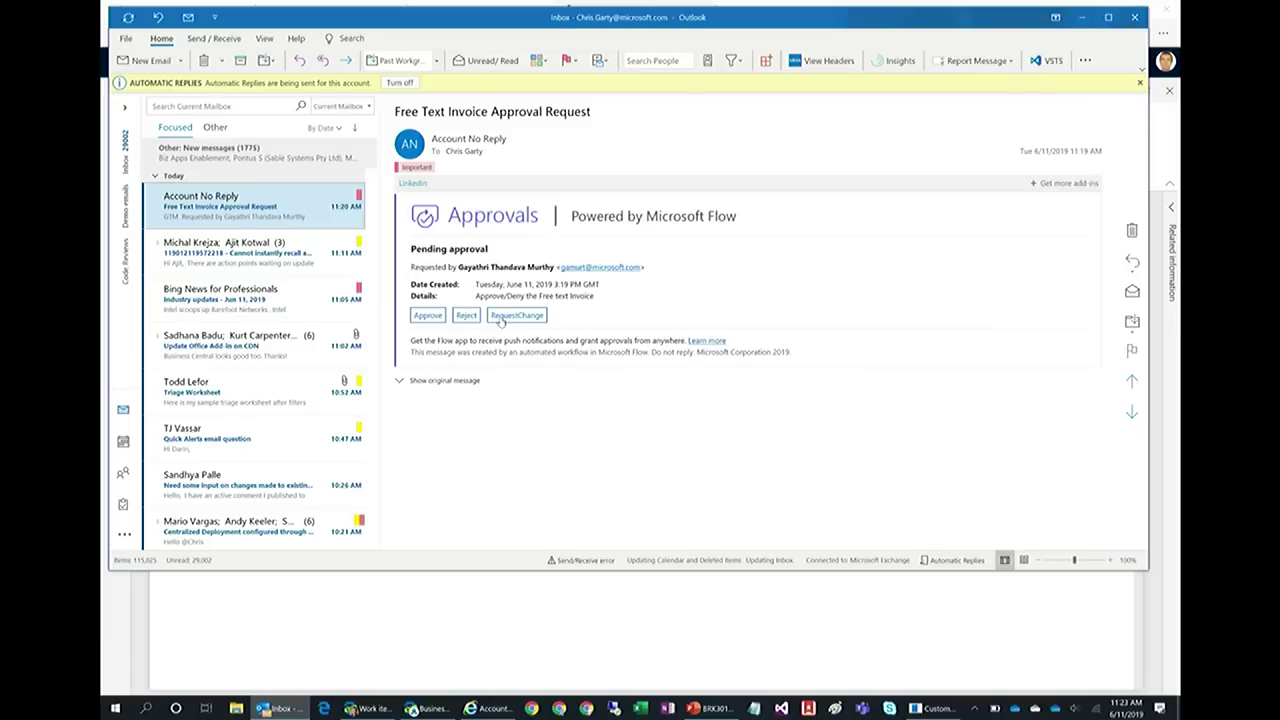
pyautogui.click(427, 316)
pyautogui.click(529, 364)
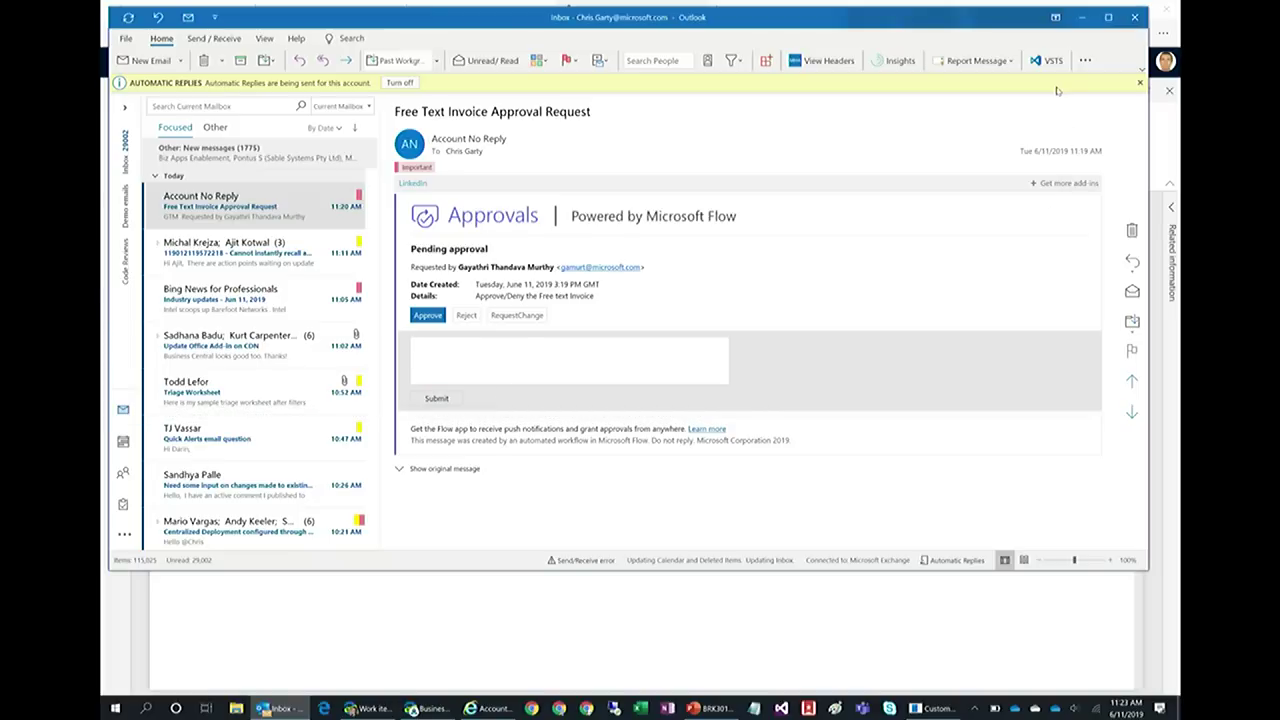
pyautogui.click(1081, 17)
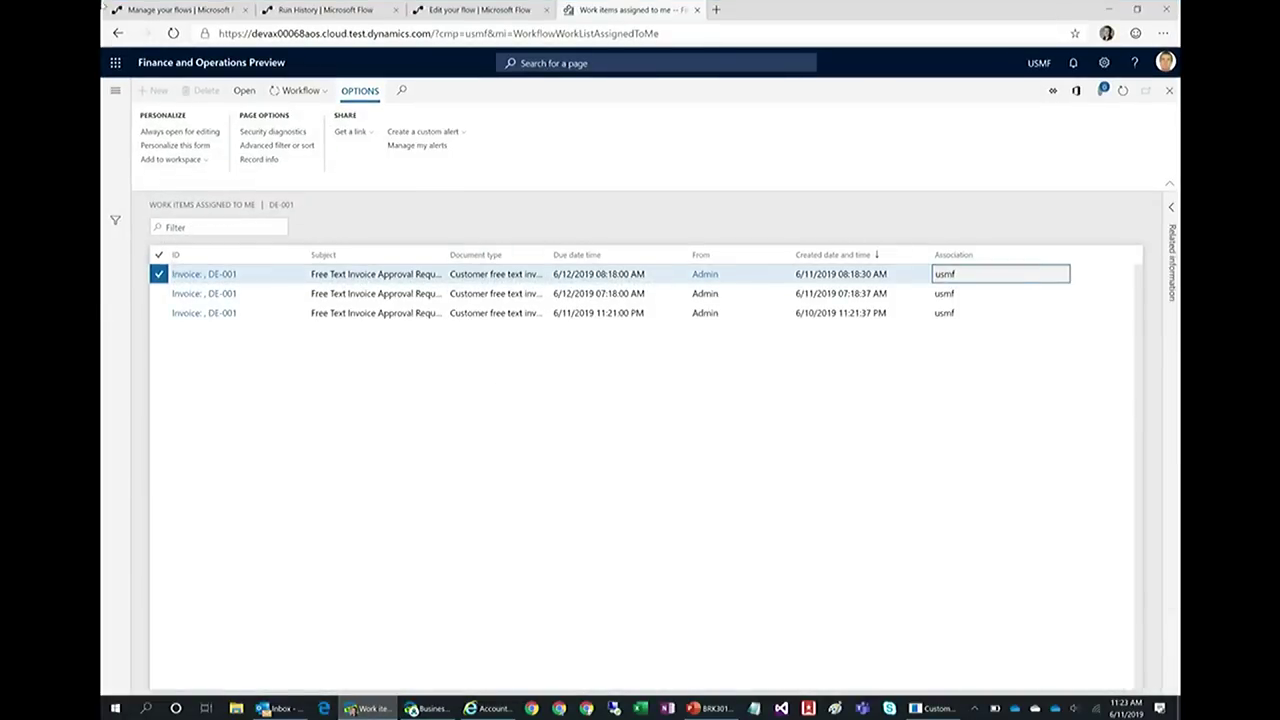
# Refresh the received approvals in Microsoft Flow and approve the newest Free Text Invoice Approval Request with the comment "Approved via Flow!"
pyautogui.click(172, 12)
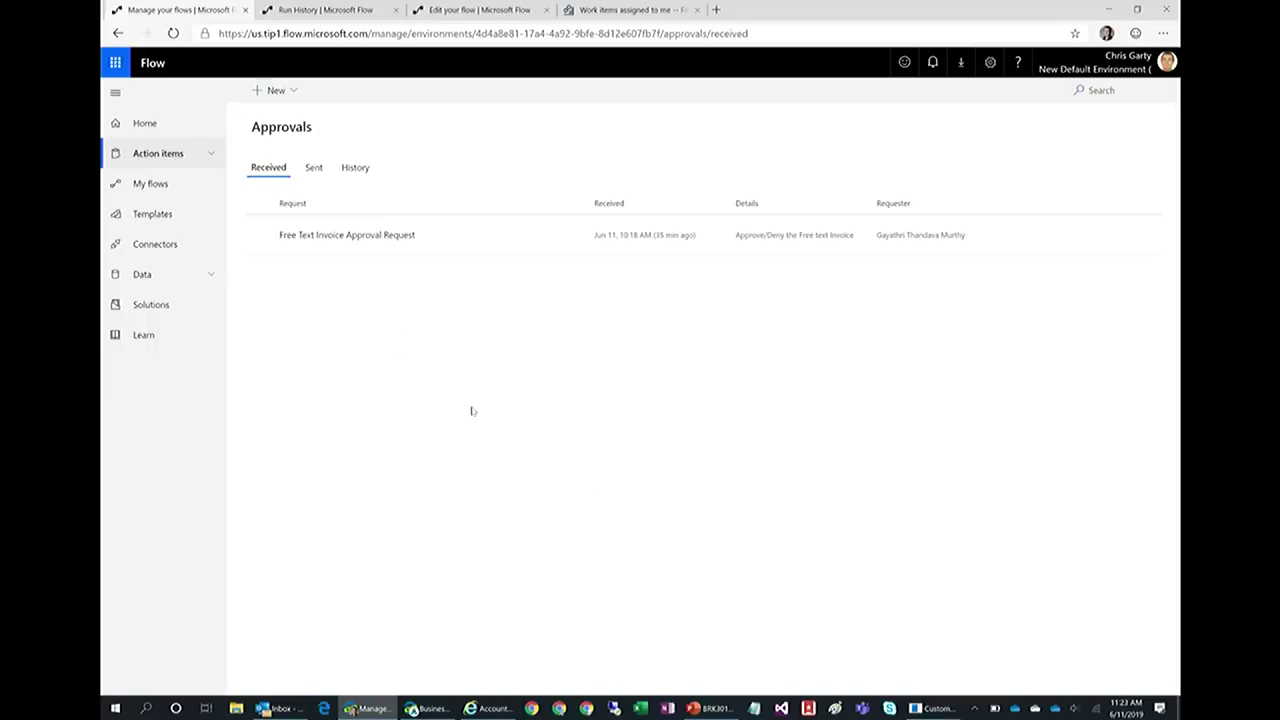
pyautogui.click(173, 33)
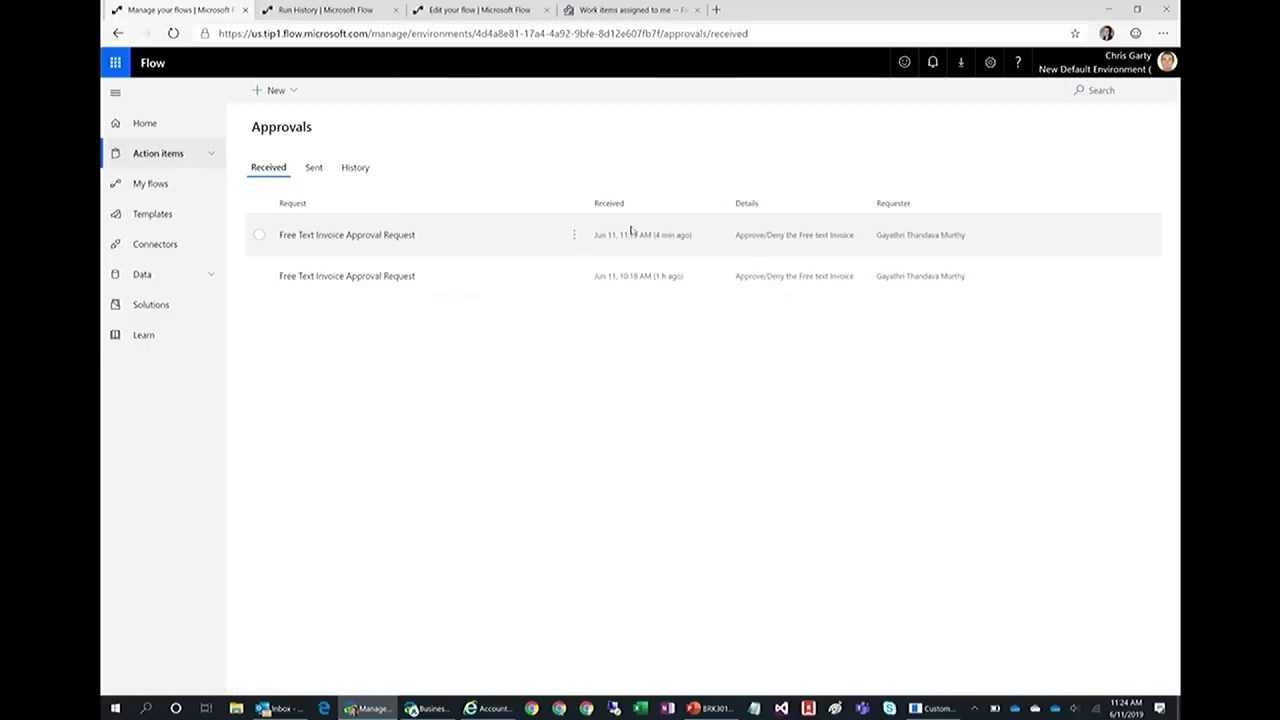
pyautogui.click(692, 240)
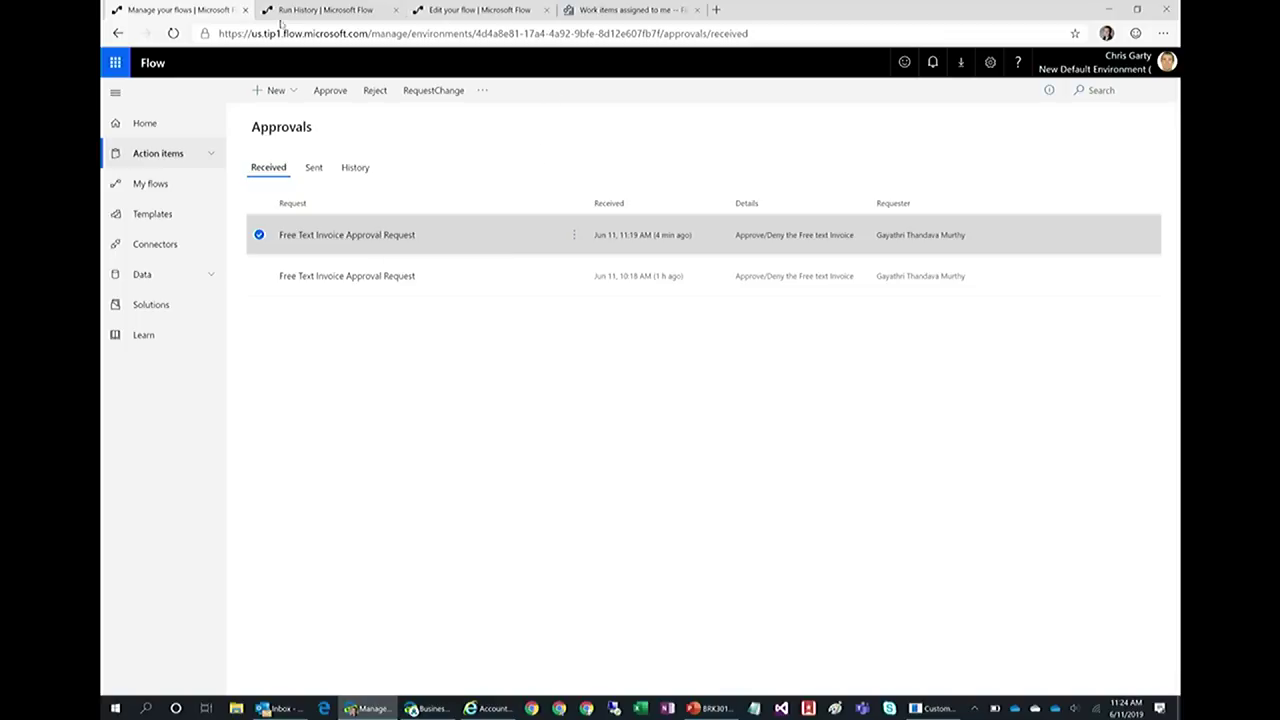
pyautogui.click(344, 238)
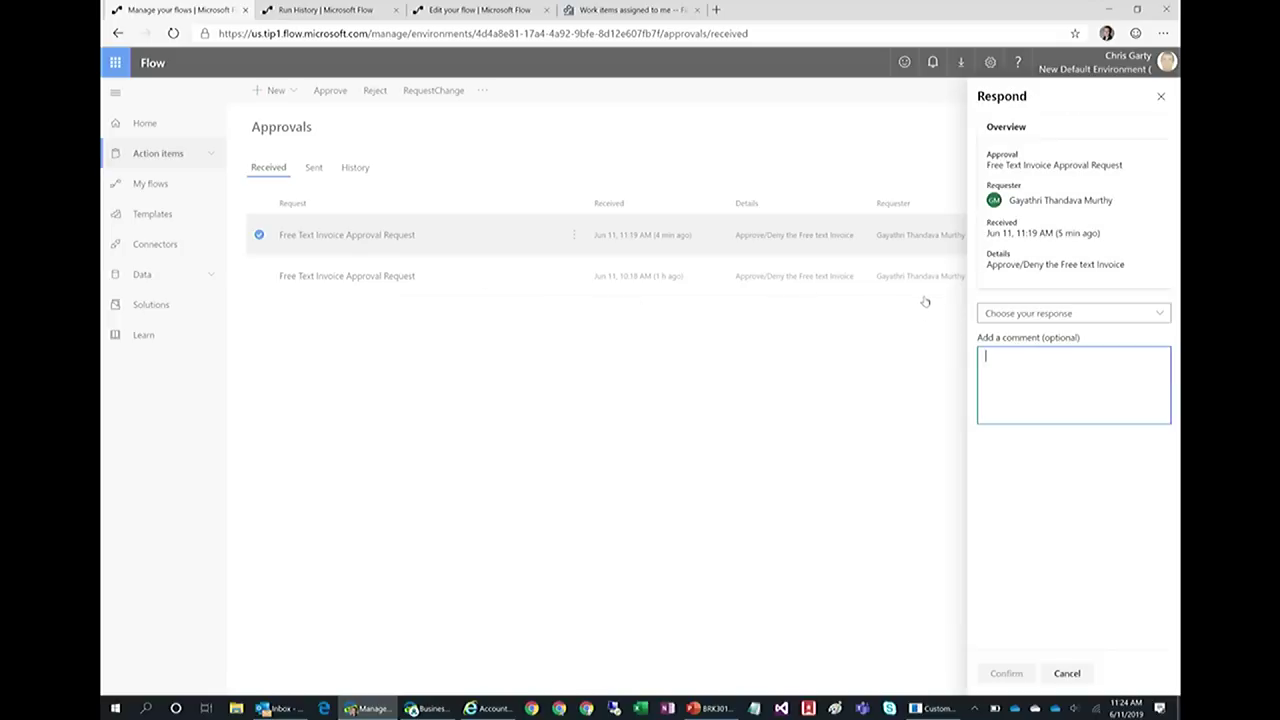
pyautogui.click(1155, 316)
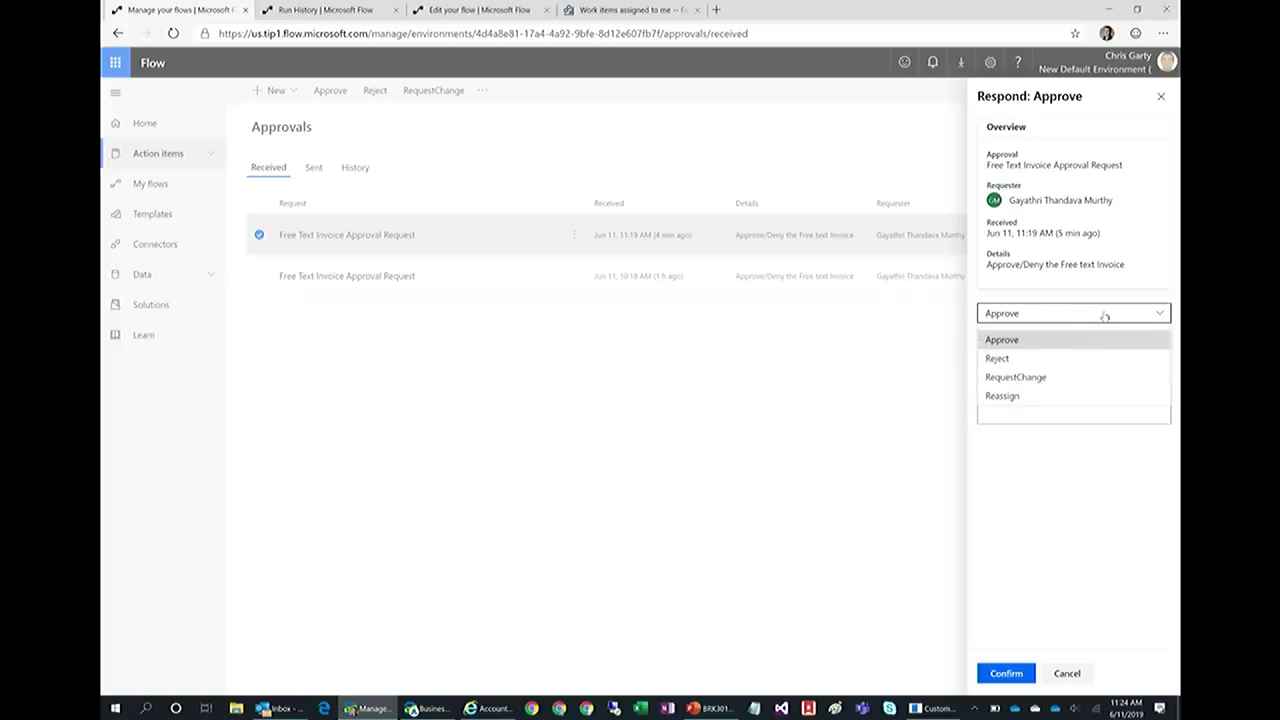
pyautogui.click(1012, 342)
pyautogui.click(1054, 377)
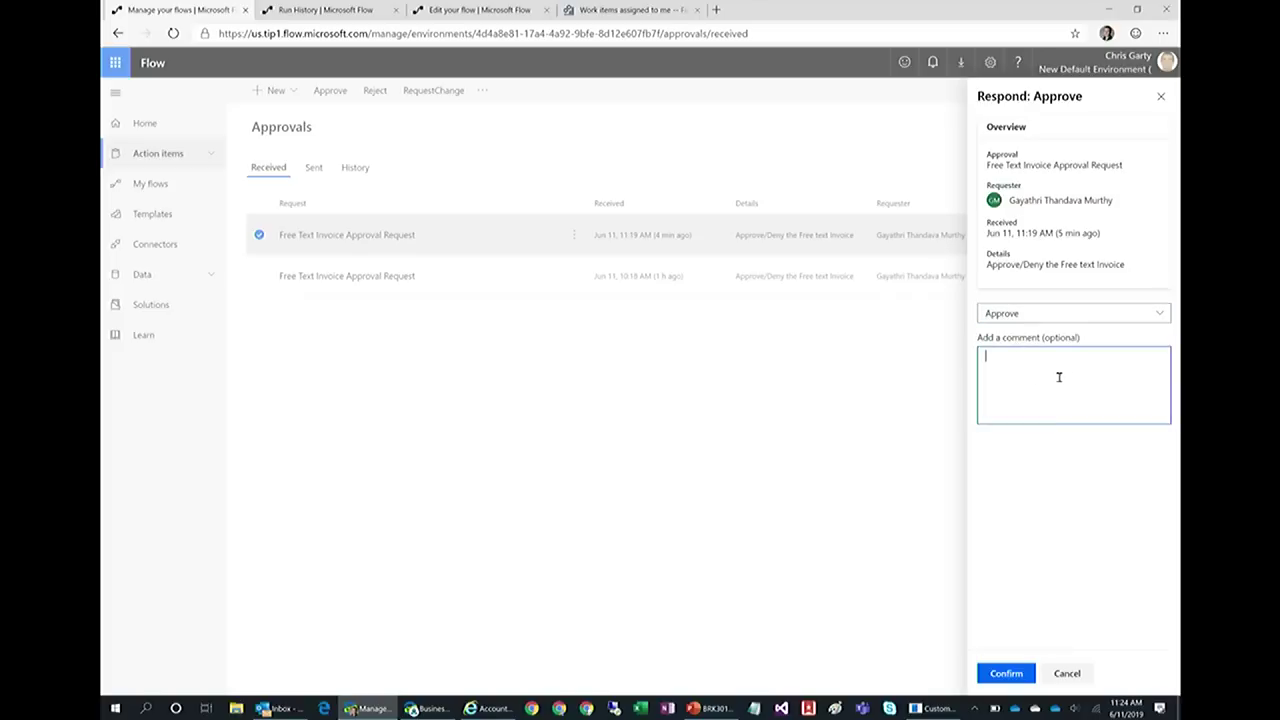
pyautogui.write('Approv')
pyautogui.click(1005, 673)
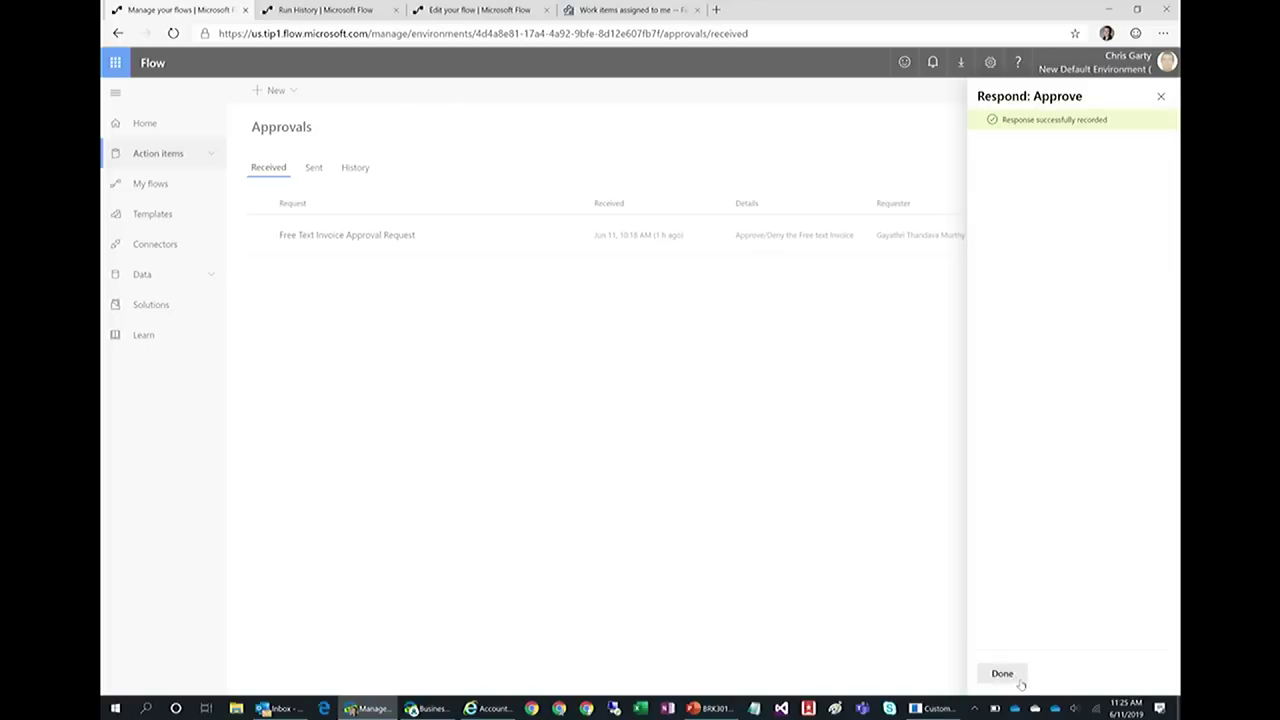
pyautogui.click(1002, 673)
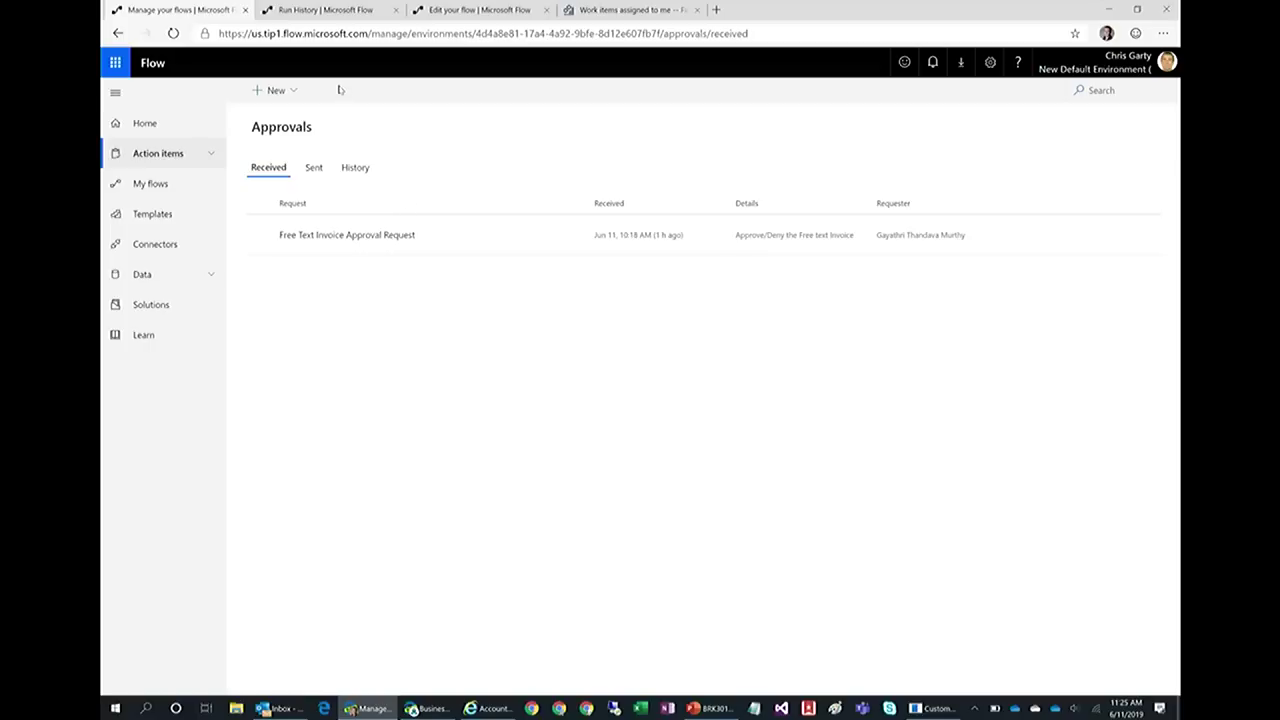
# Return from the displayed run to the flow's run list and open the succeeded run from Jun 11, 11:18 AM
pyautogui.click(347, 14)
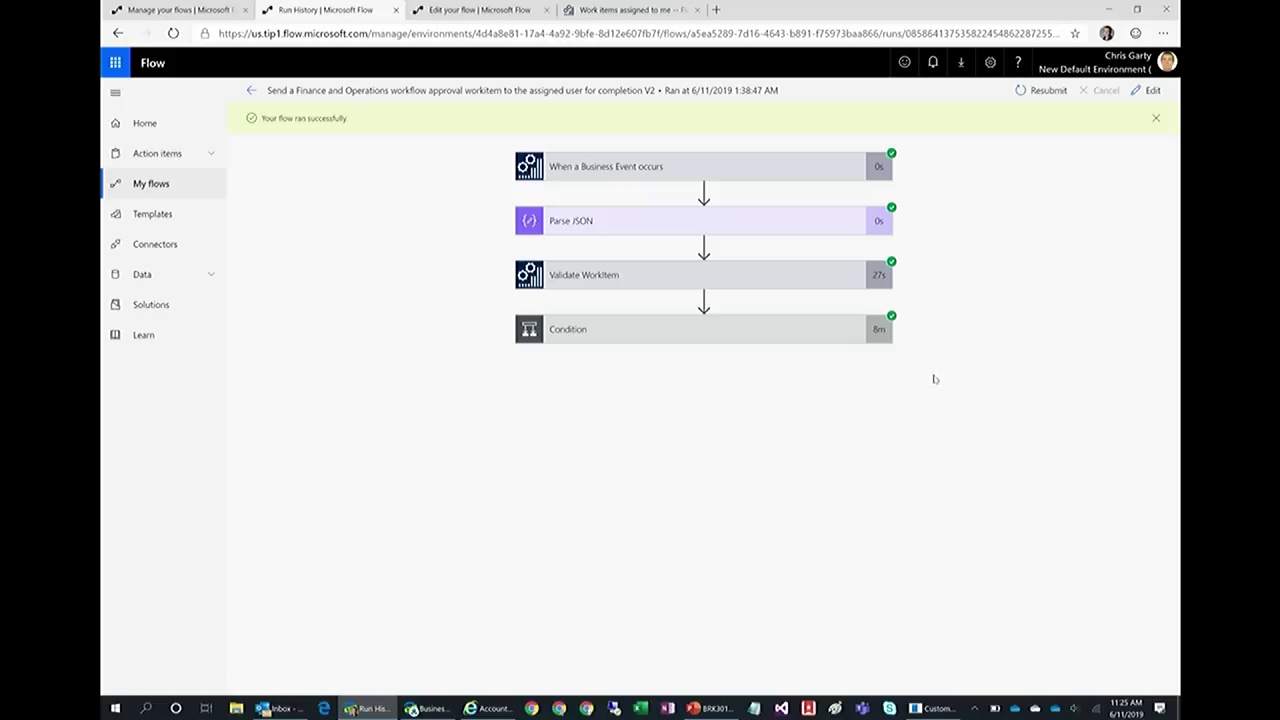
pyautogui.click(251, 90)
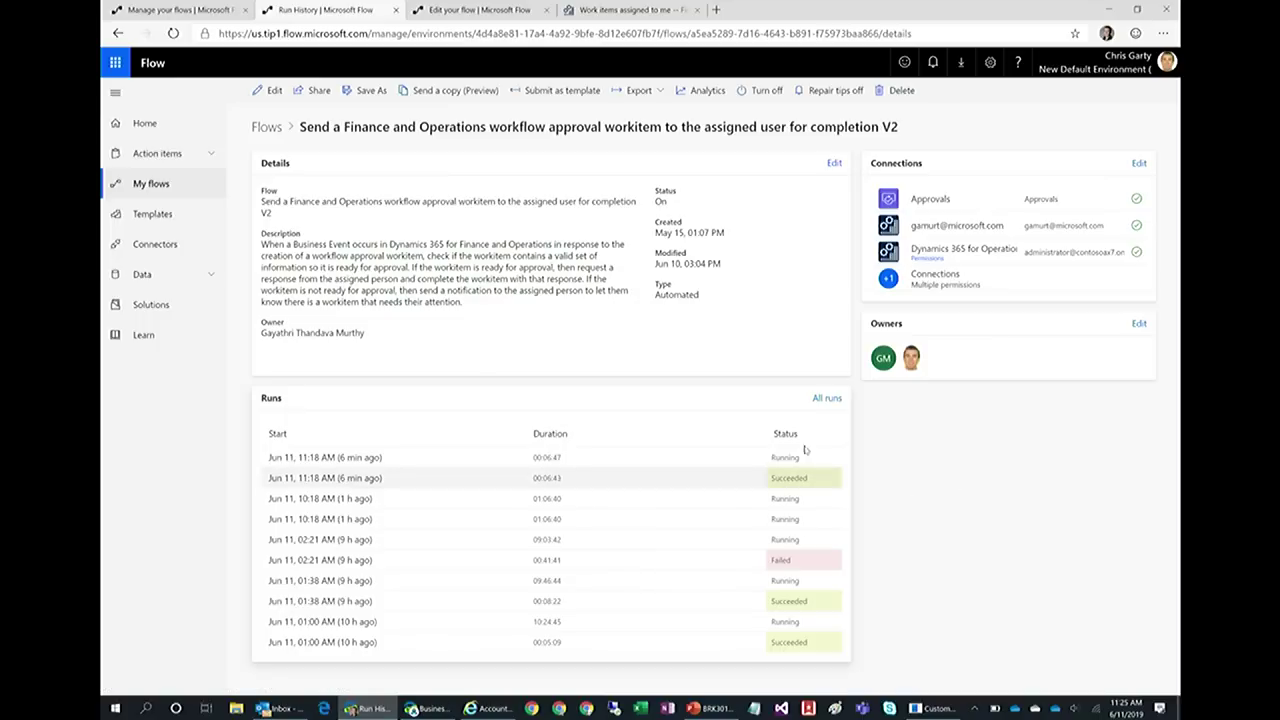
pyautogui.click(329, 481)
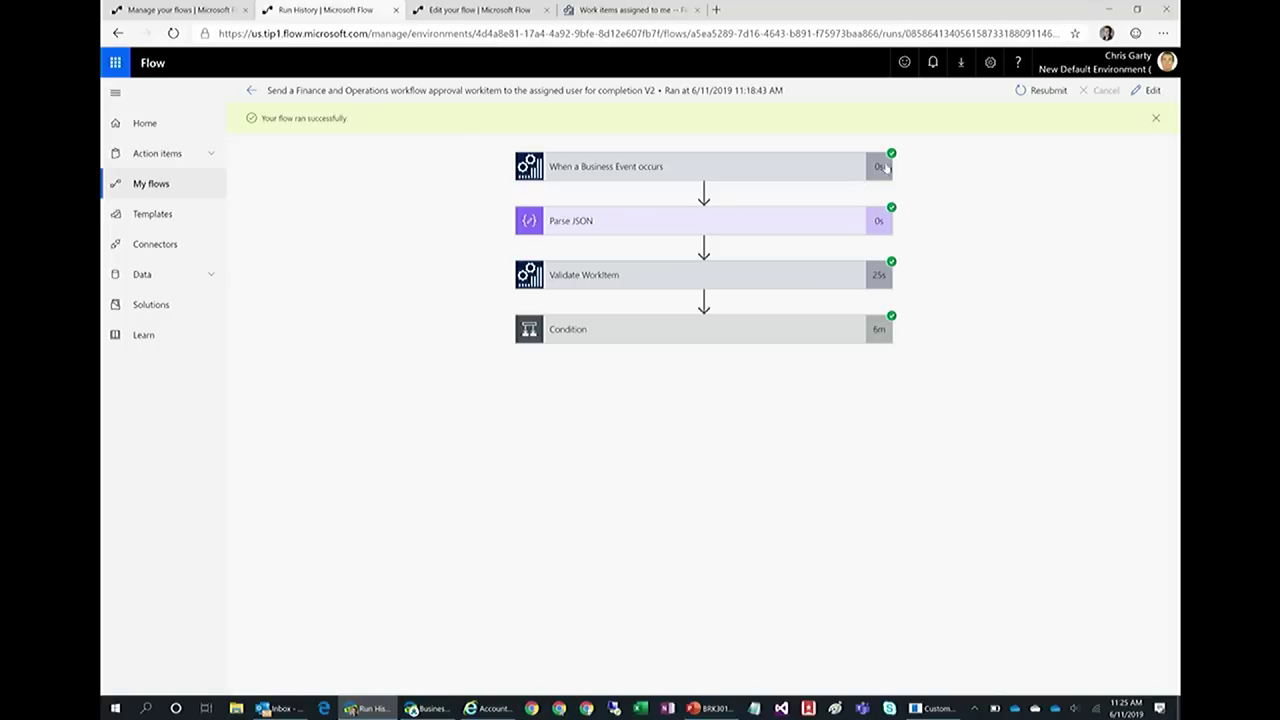
# Examine the run's business event trigger and Parse JSON details, highlighting WorkflowUserEmail in the input content
pyautogui.click(697, 162)
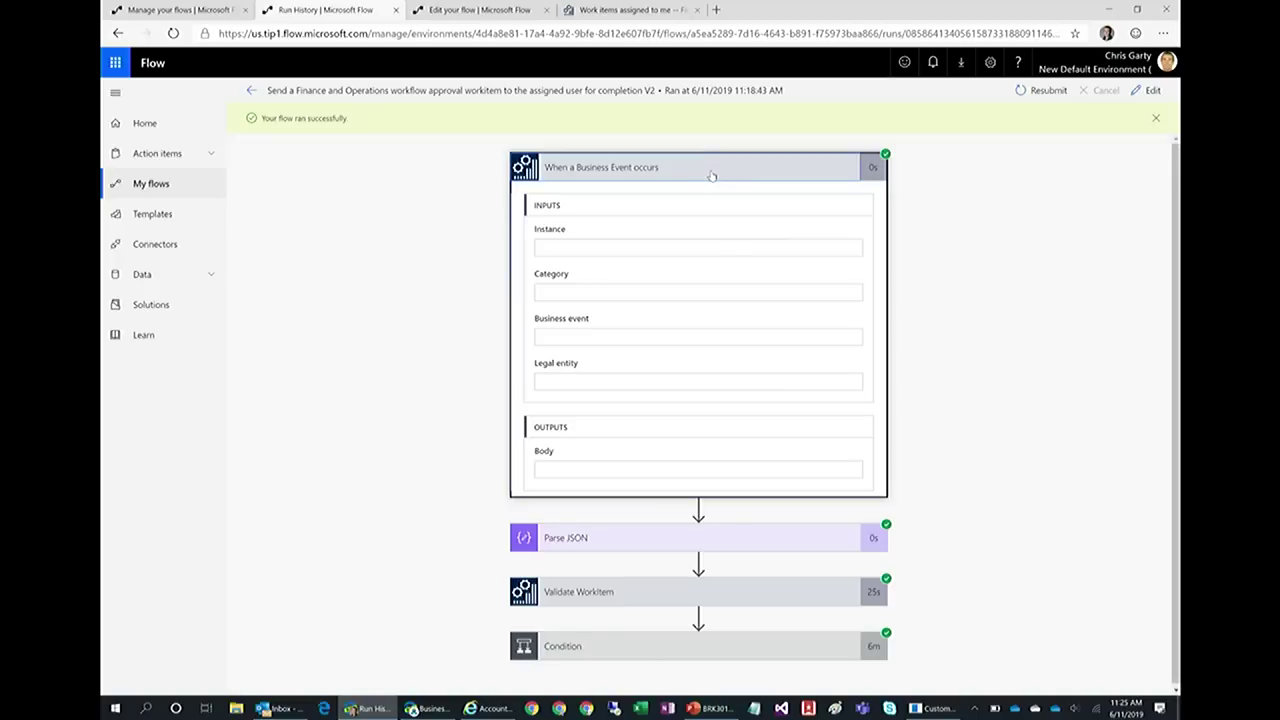
pyautogui.click(705, 173)
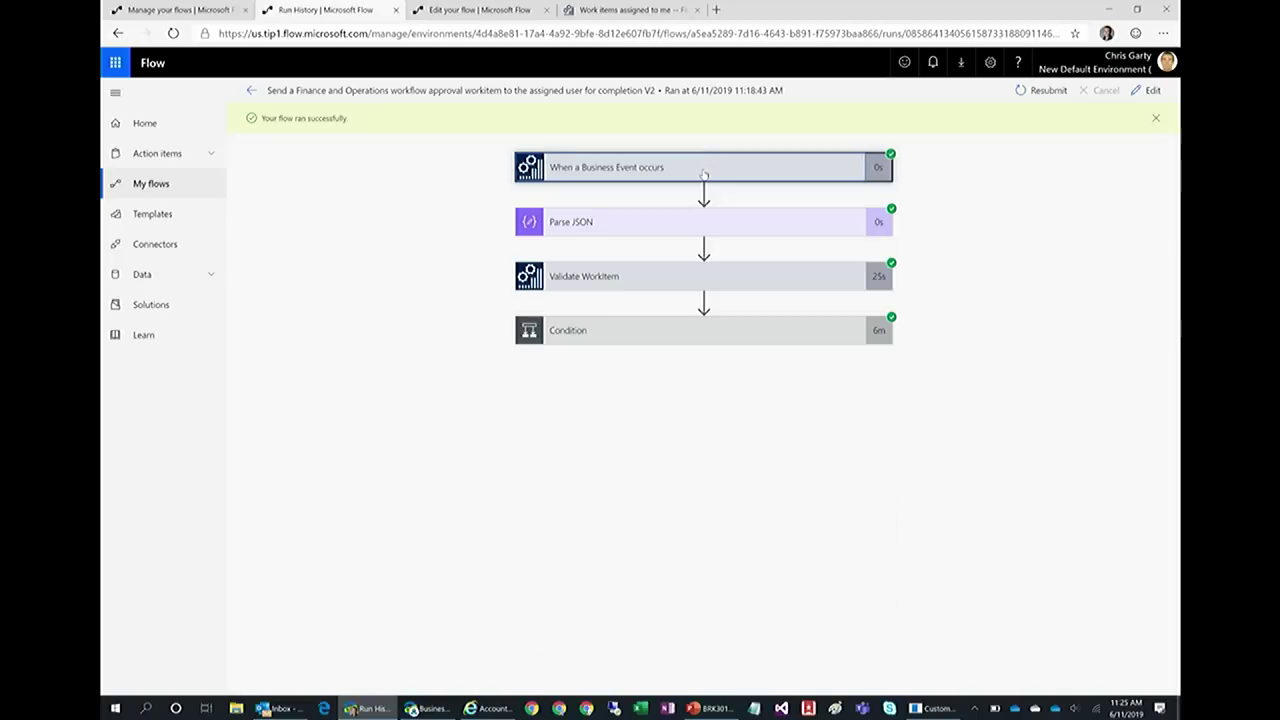
pyautogui.click(720, 229)
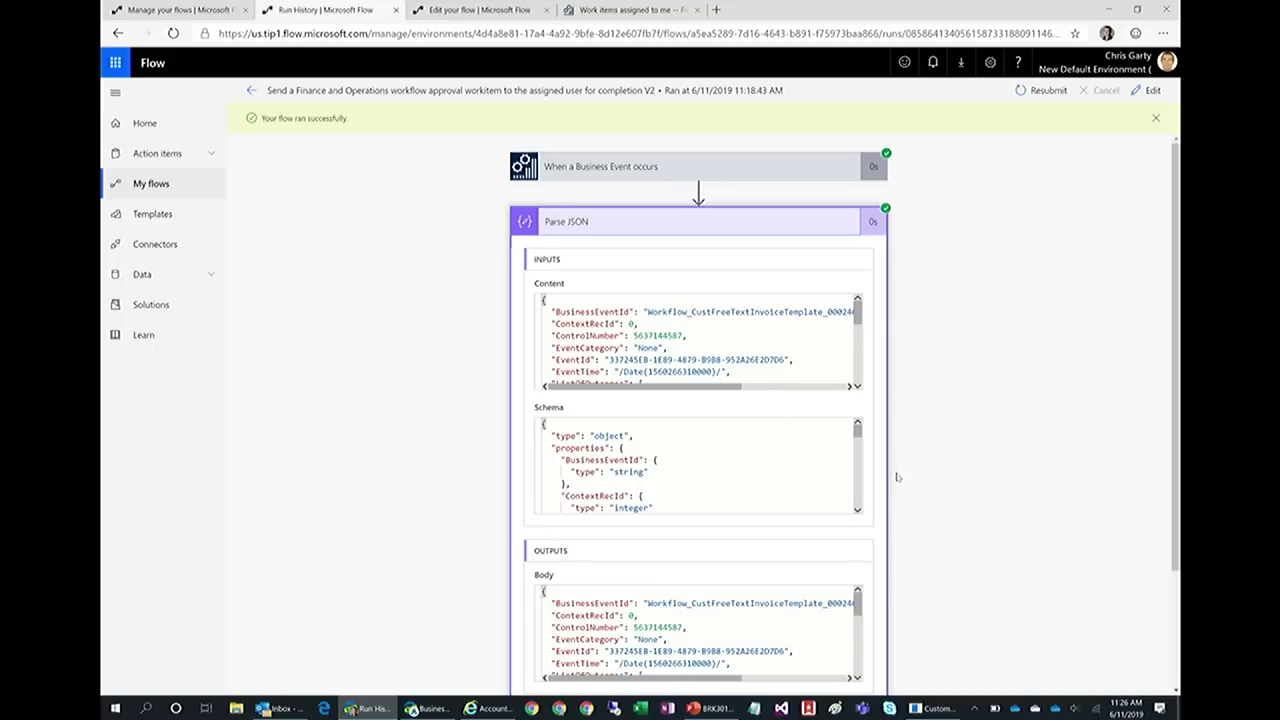
pyautogui.scroll(-2, 897, 477)
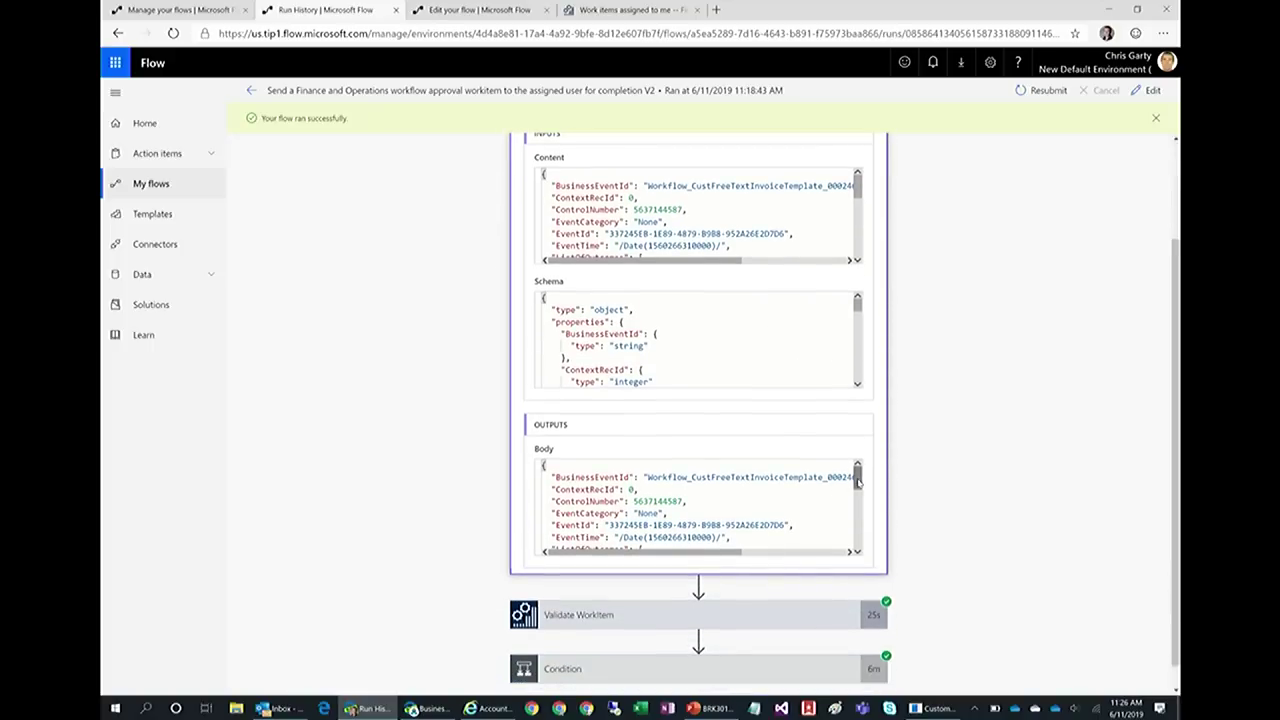
pyautogui.moveTo(858, 202); pyautogui.dragTo(880, 256)
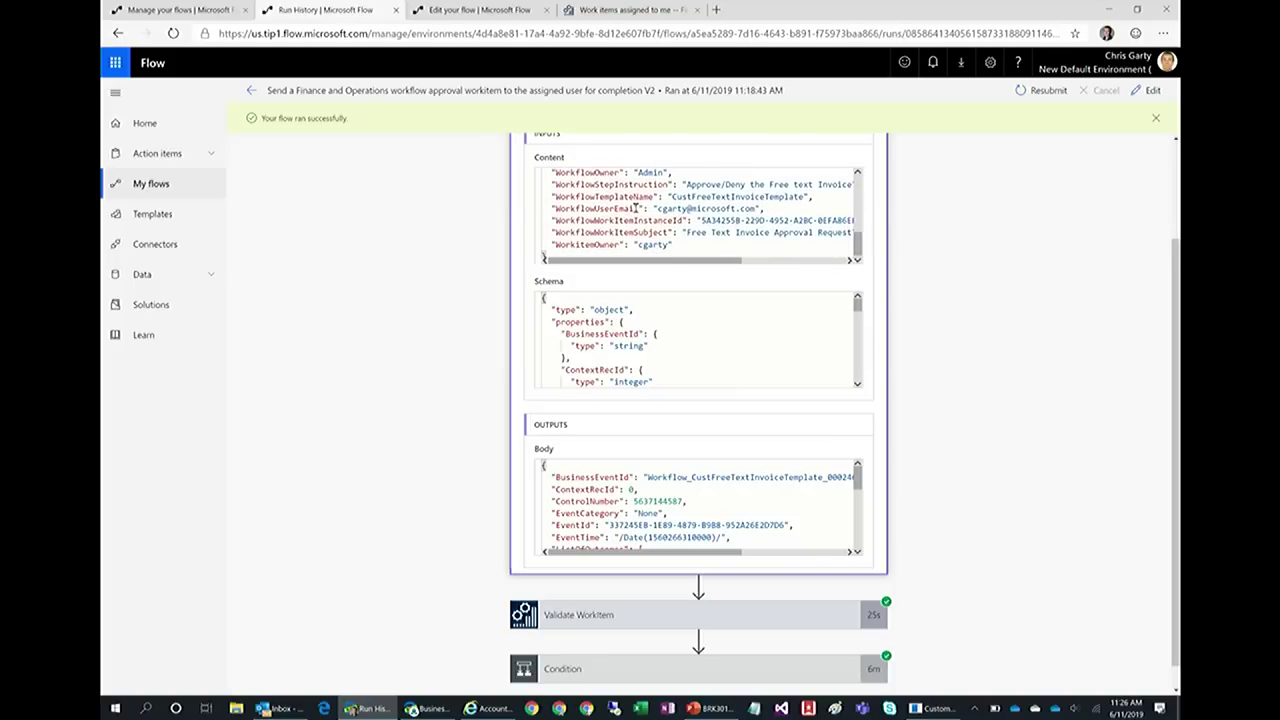
pyautogui.moveTo(638, 208); pyautogui.dragTo(554, 209)
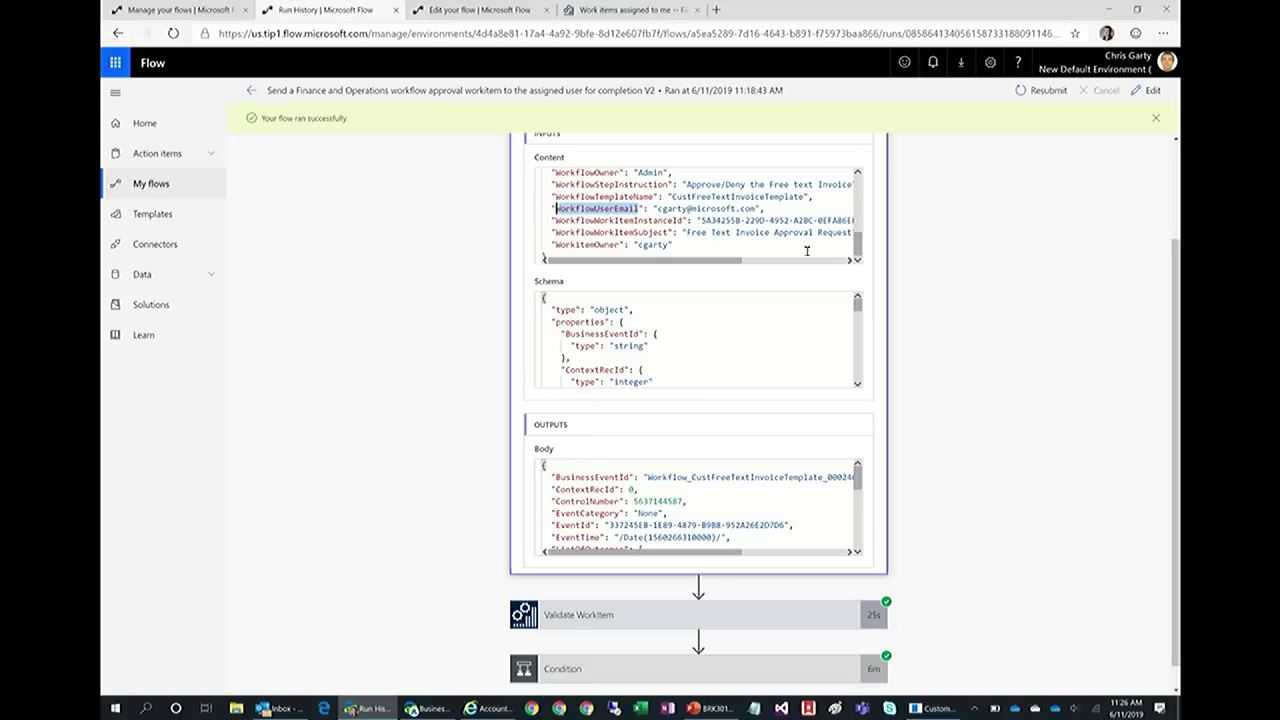
pyautogui.scroll(2, 938, 310)
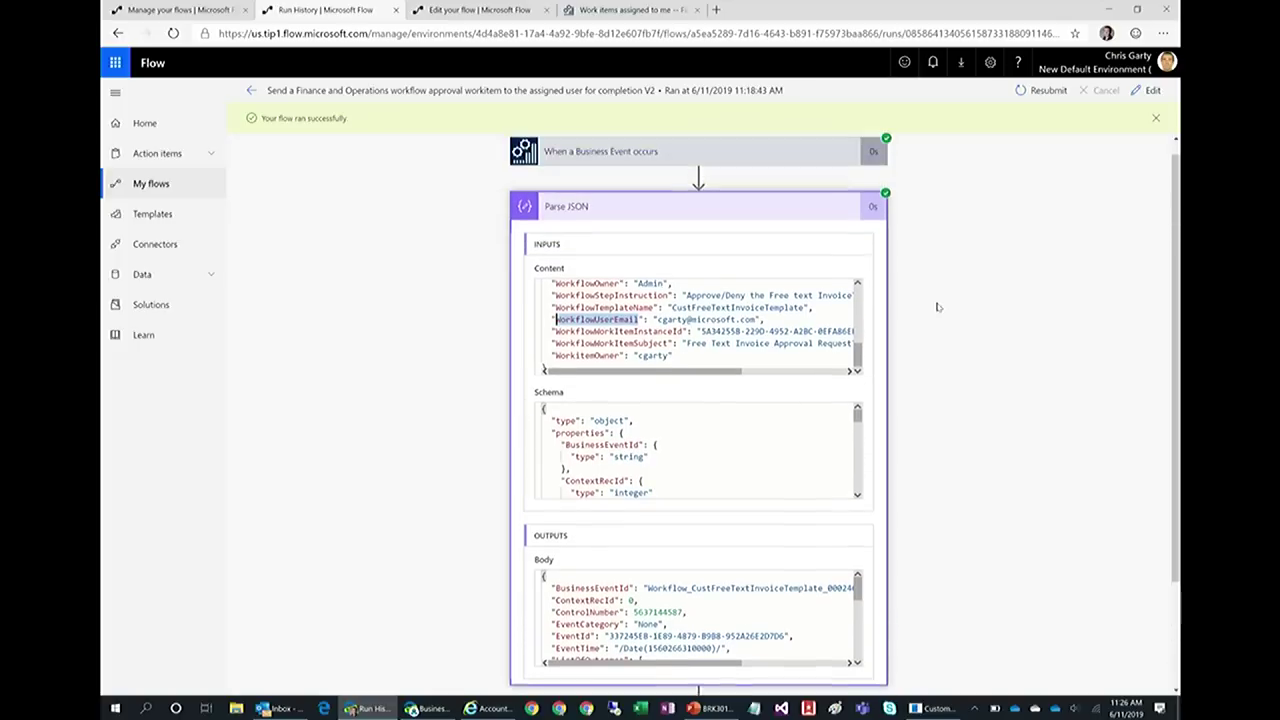
pyautogui.click(798, 222)
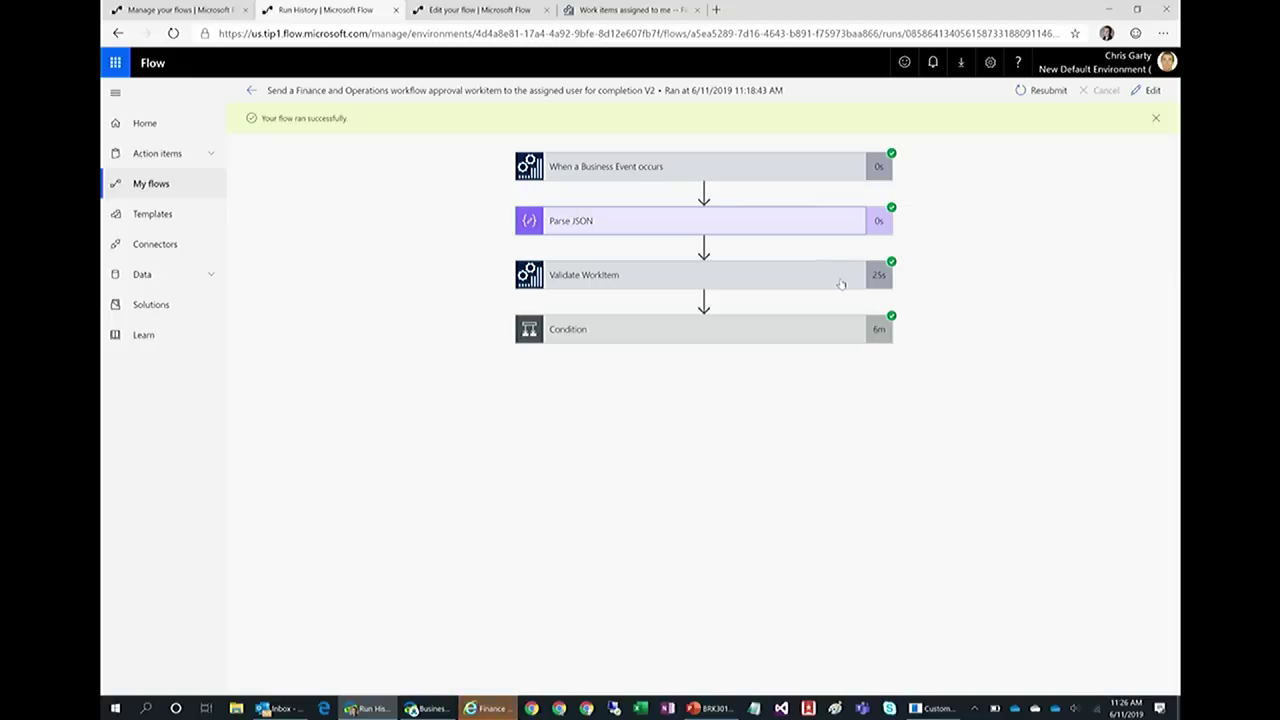
# Examine the run's Condition, Start and wait for an approval (V2), and the Execute action details inside Apply to each
pyautogui.click(766, 338)
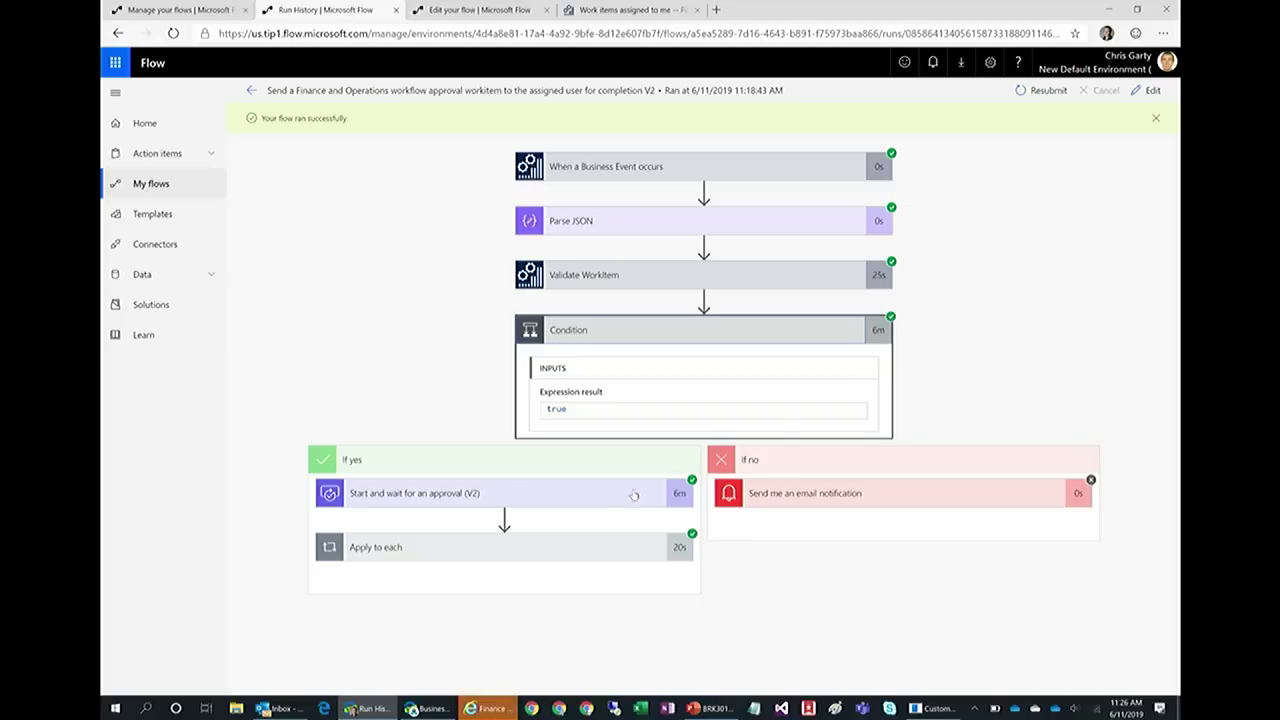
pyautogui.click(570, 502)
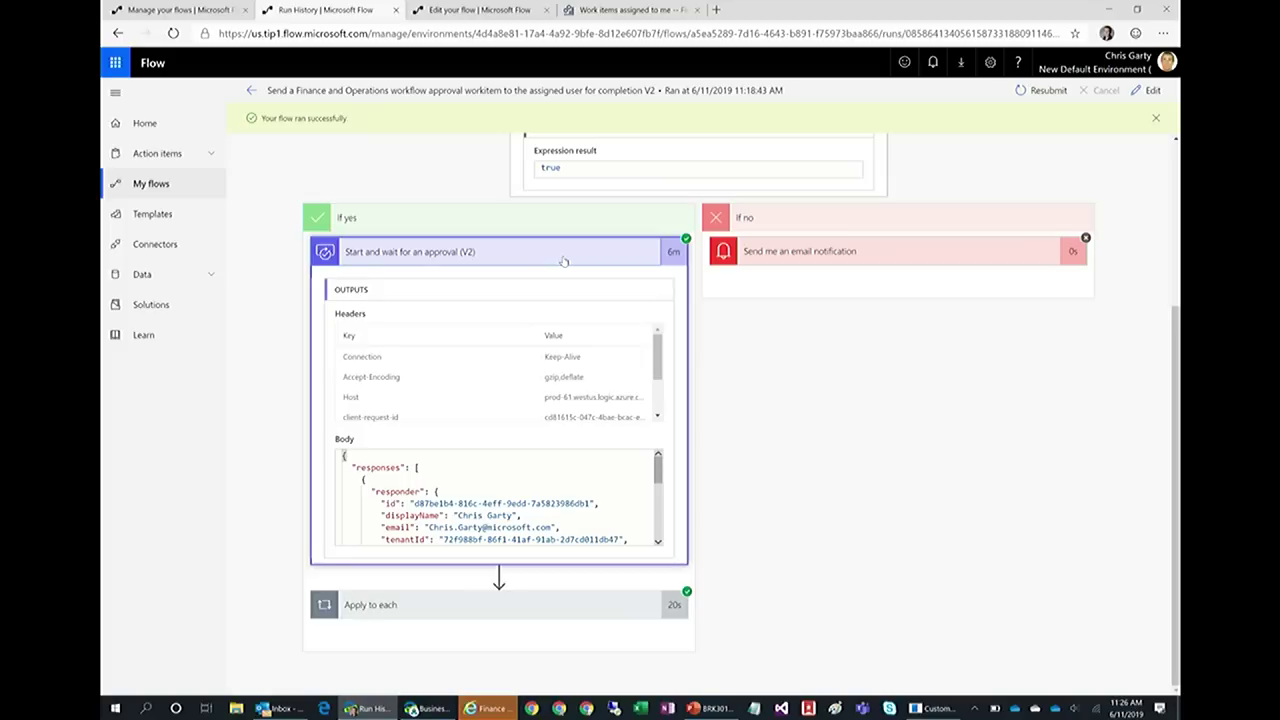
pyautogui.click(565, 262)
pyautogui.click(668, 547)
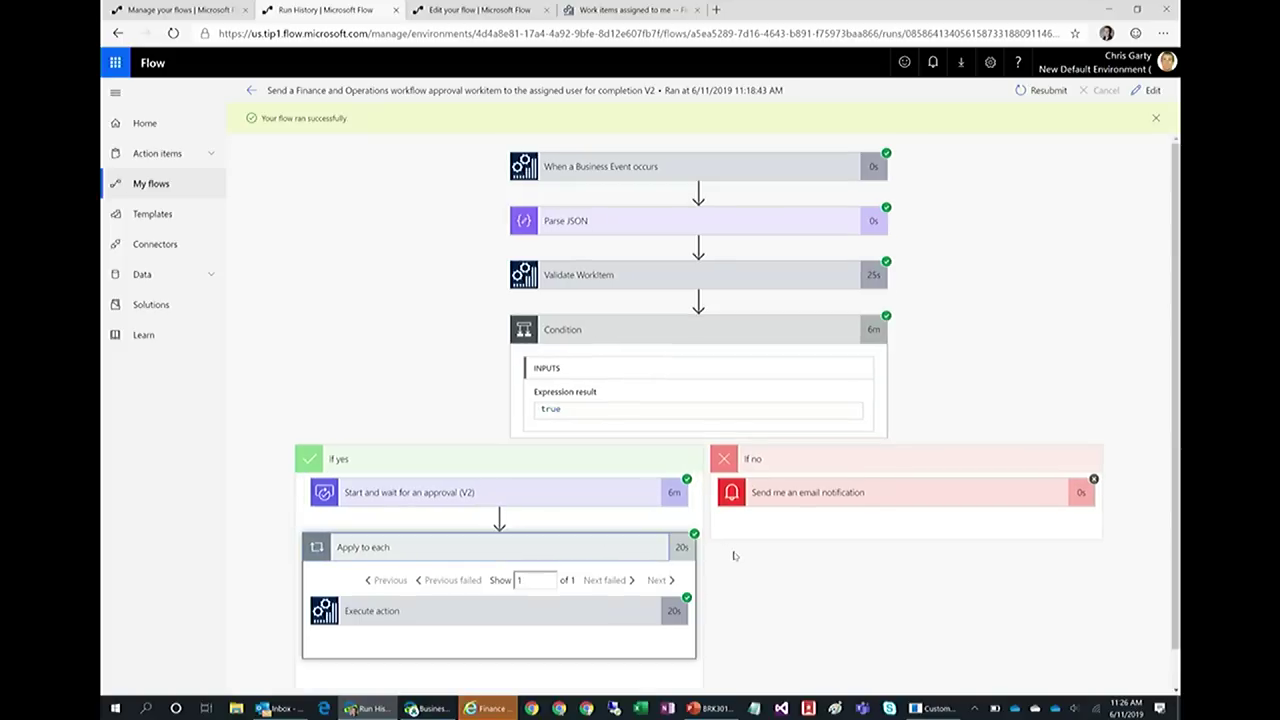
pyautogui.scroll(-1, 629, 571)
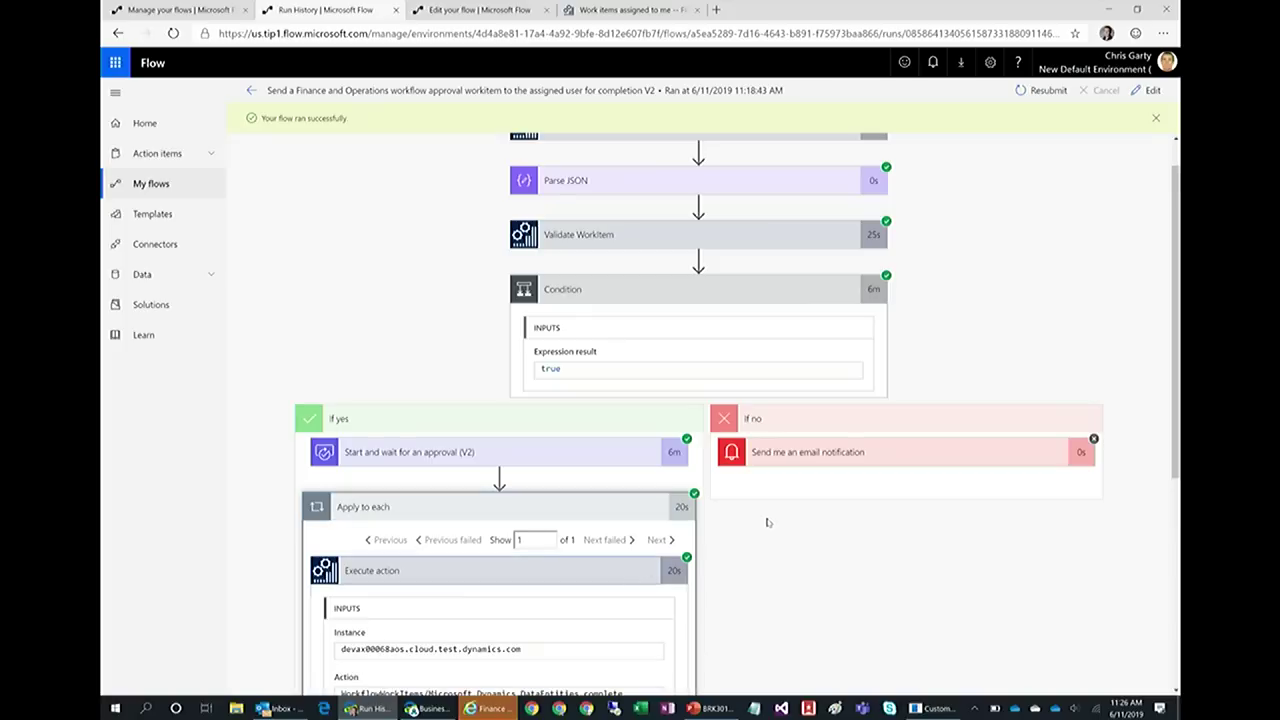
pyautogui.scroll(-3, 743, 583)
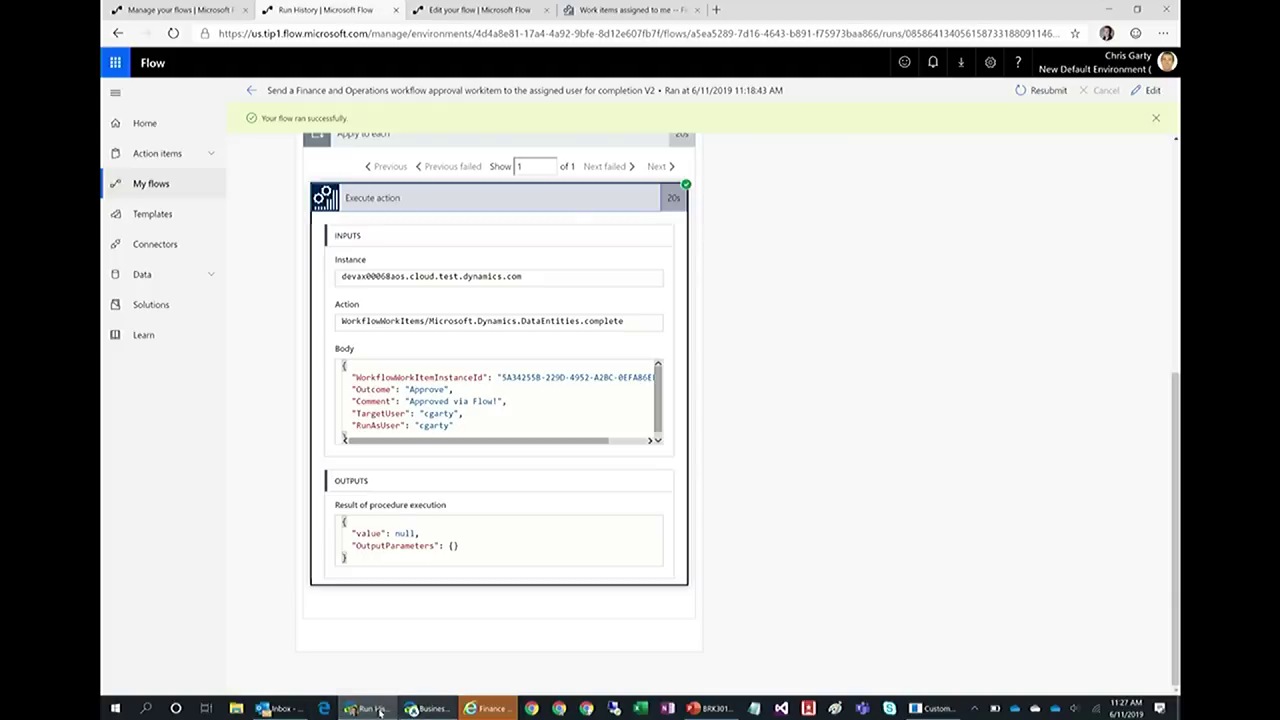
# Switch to the free text invoice in Finance and Operations and check its available workflow options and Workflow status
pyautogui.click(426, 710)
pyautogui.click(207, 91)
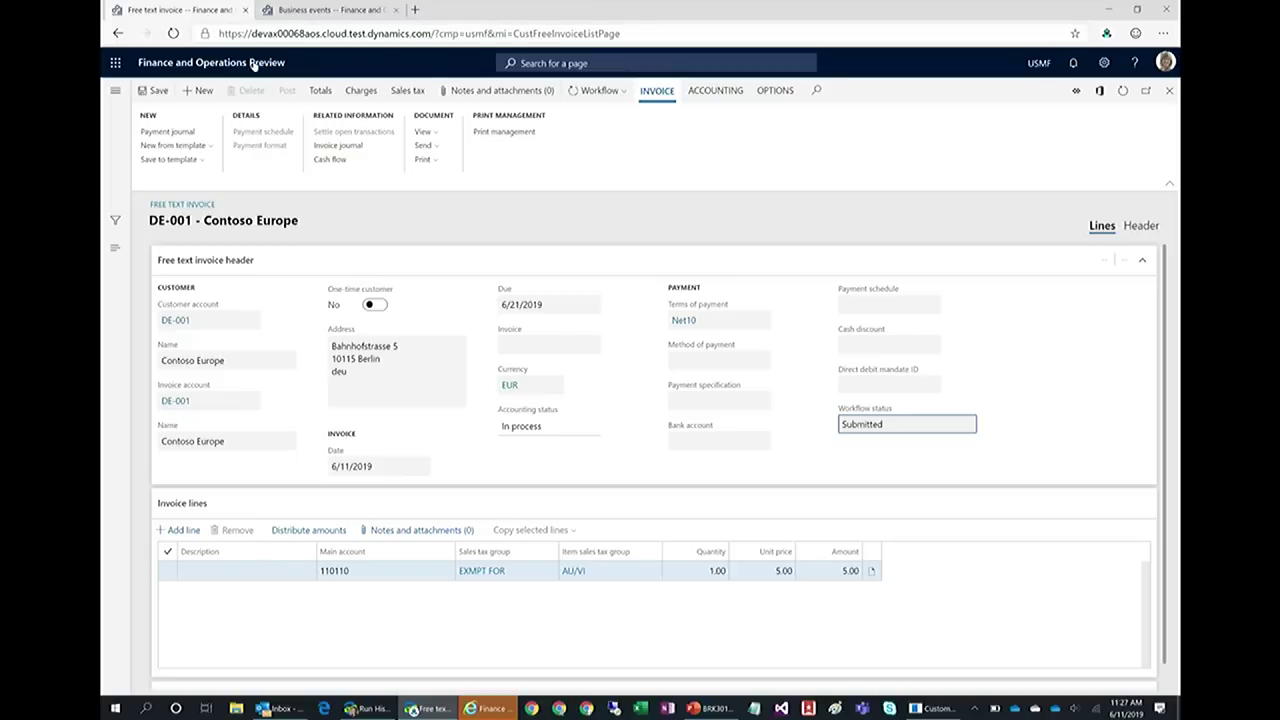
pyautogui.click(598, 90)
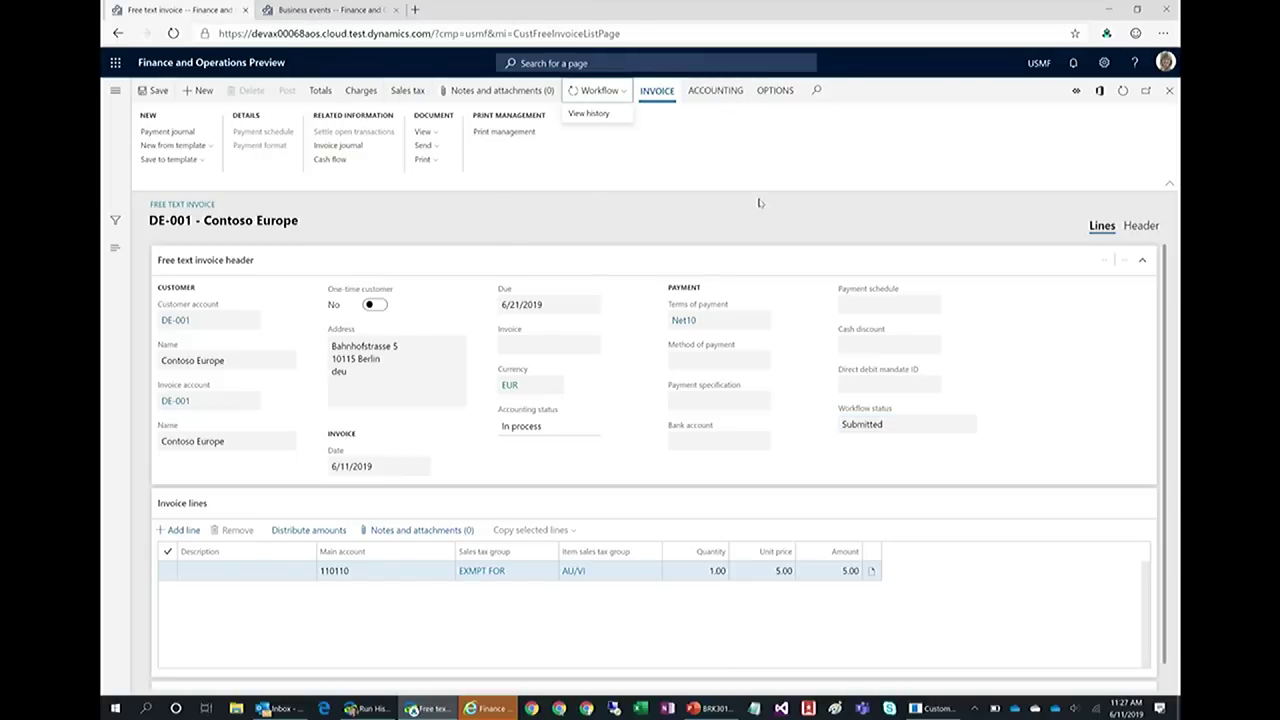
pyautogui.click(836, 426)
pyautogui.click(928, 424)
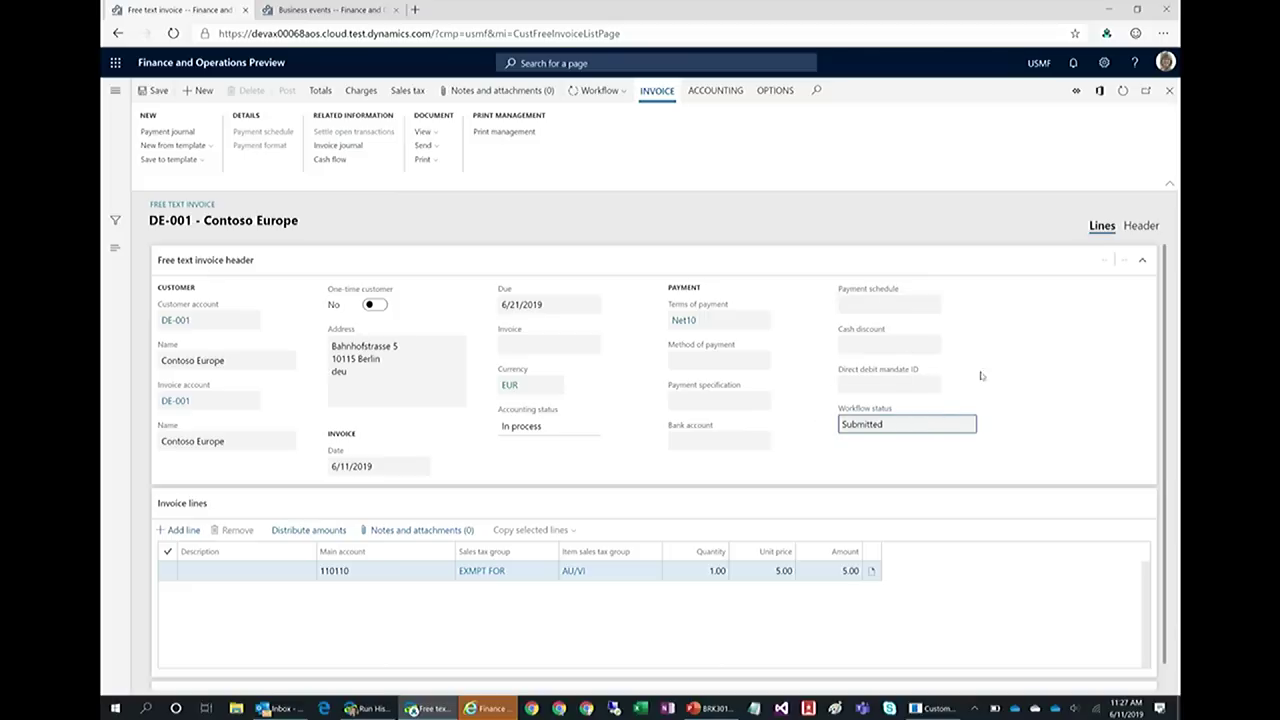
# Refresh the free text invoice to update its Workflow status and open its workflow history
pyautogui.click(1122, 90)
pyautogui.click(916, 423)
pyautogui.click(608, 96)
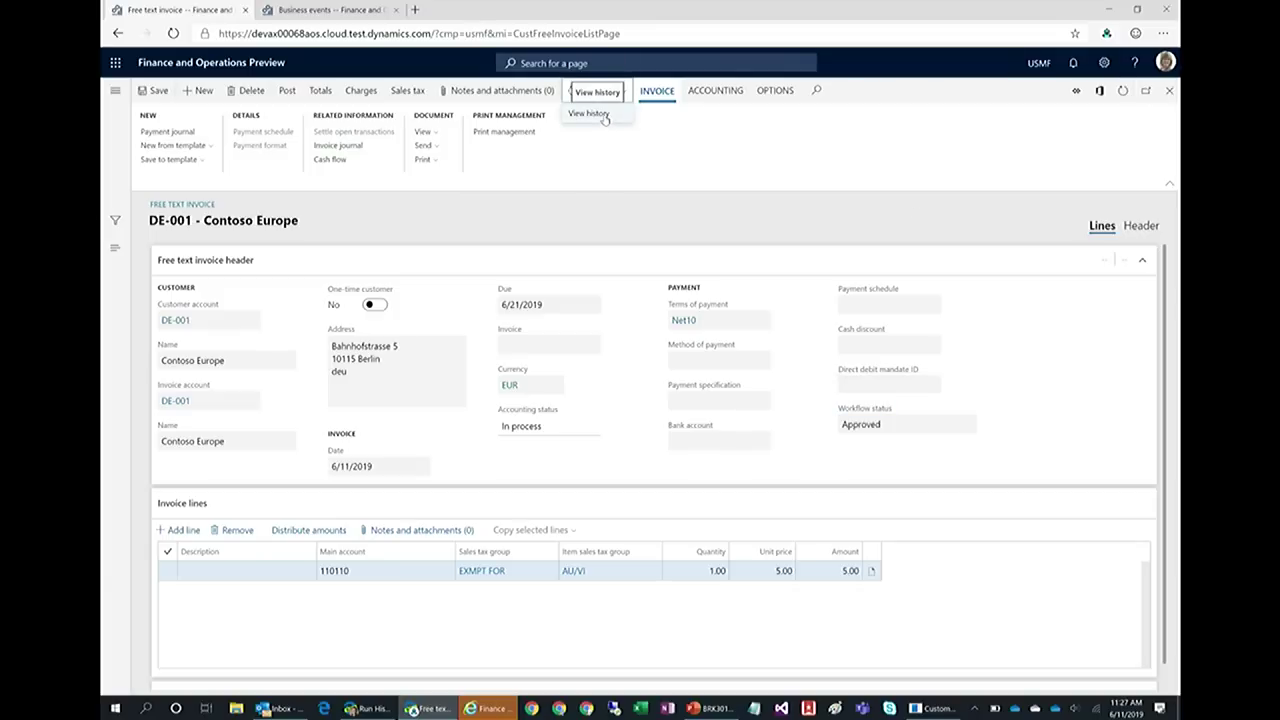
pyautogui.click(600, 114)
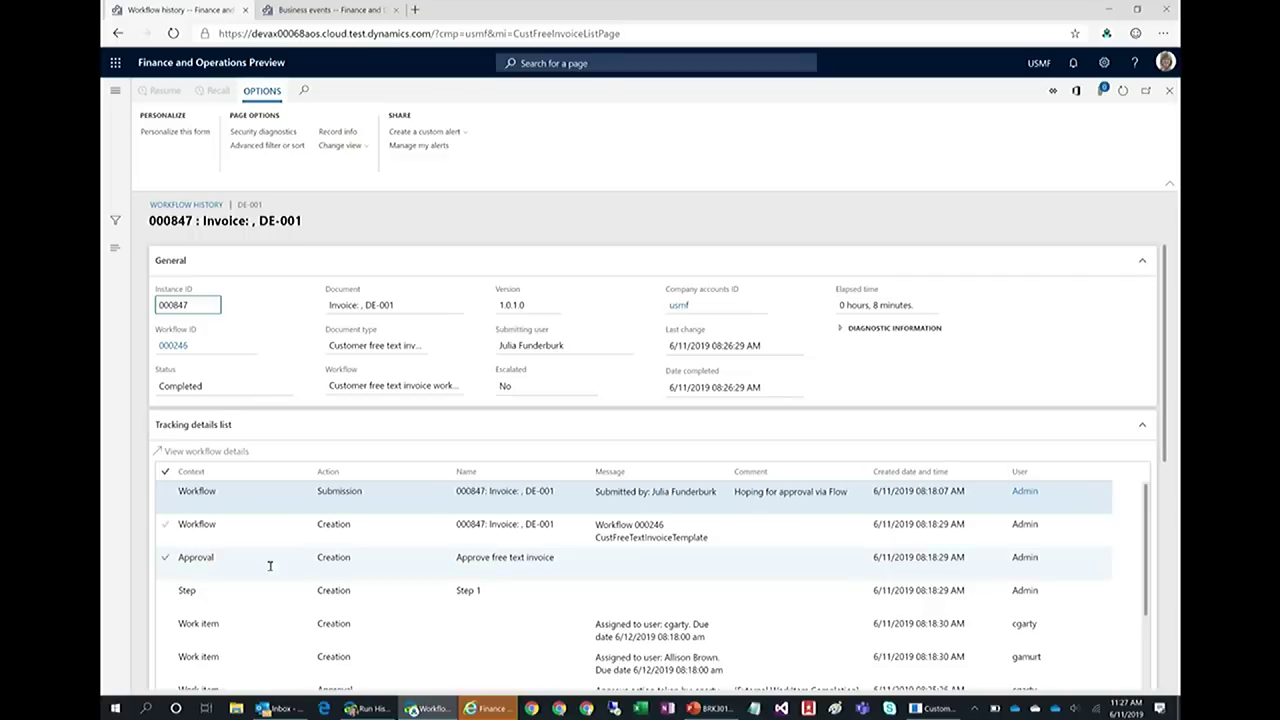
# Examine the invoice's workflow history tracking details, from submission through work item assignments and the approval via Flow to completion
pyautogui.click(131, 567)
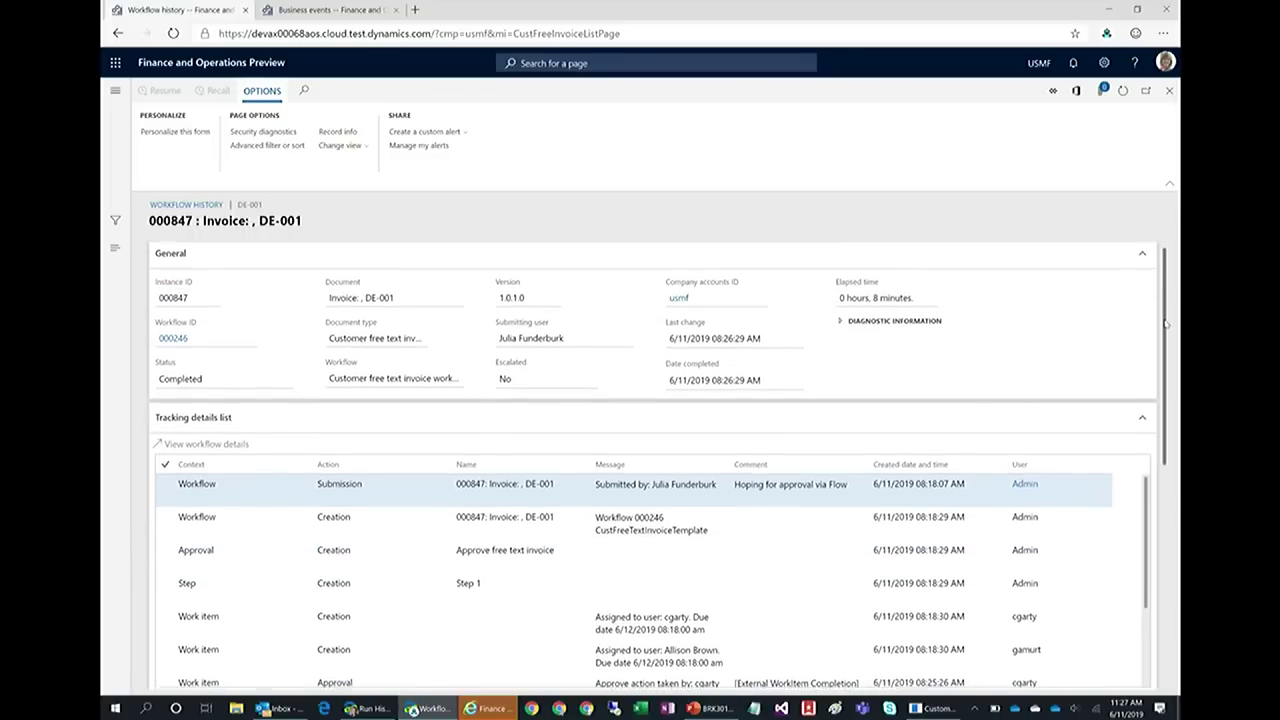
pyautogui.moveTo(1165, 320); pyautogui.dragTo(1165, 366)
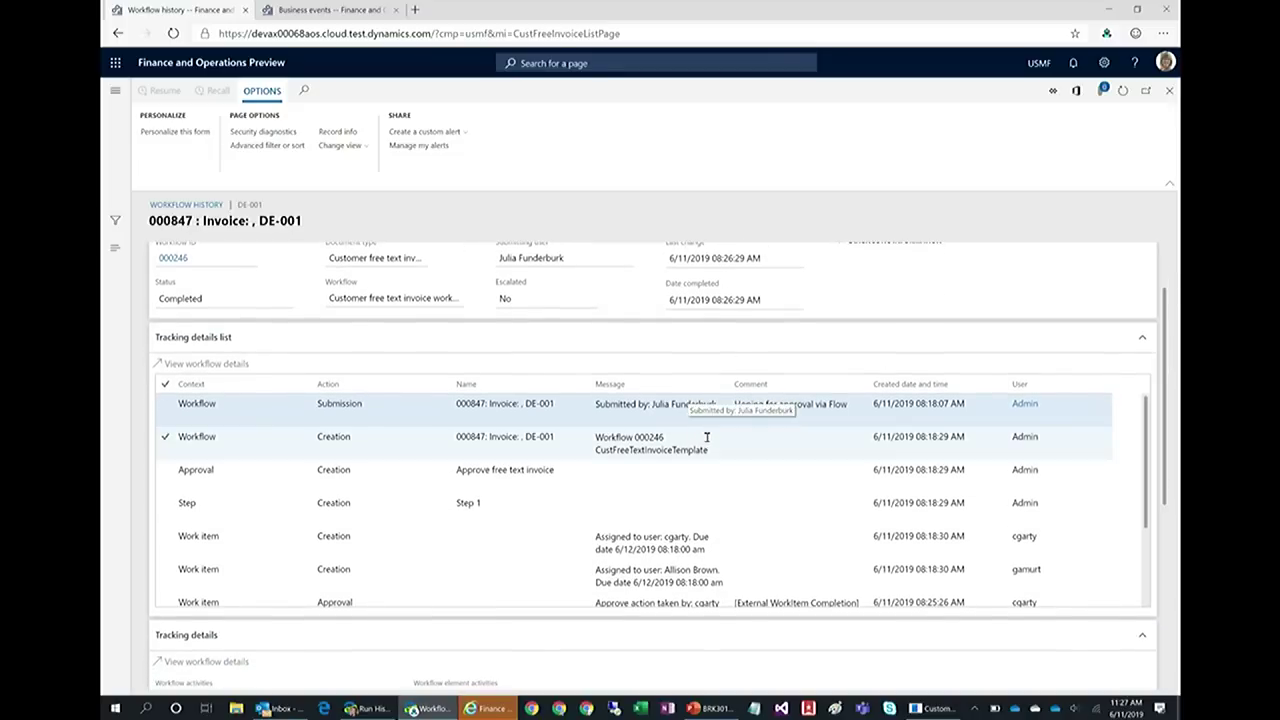
pyautogui.scroll(-3, 748, 440)
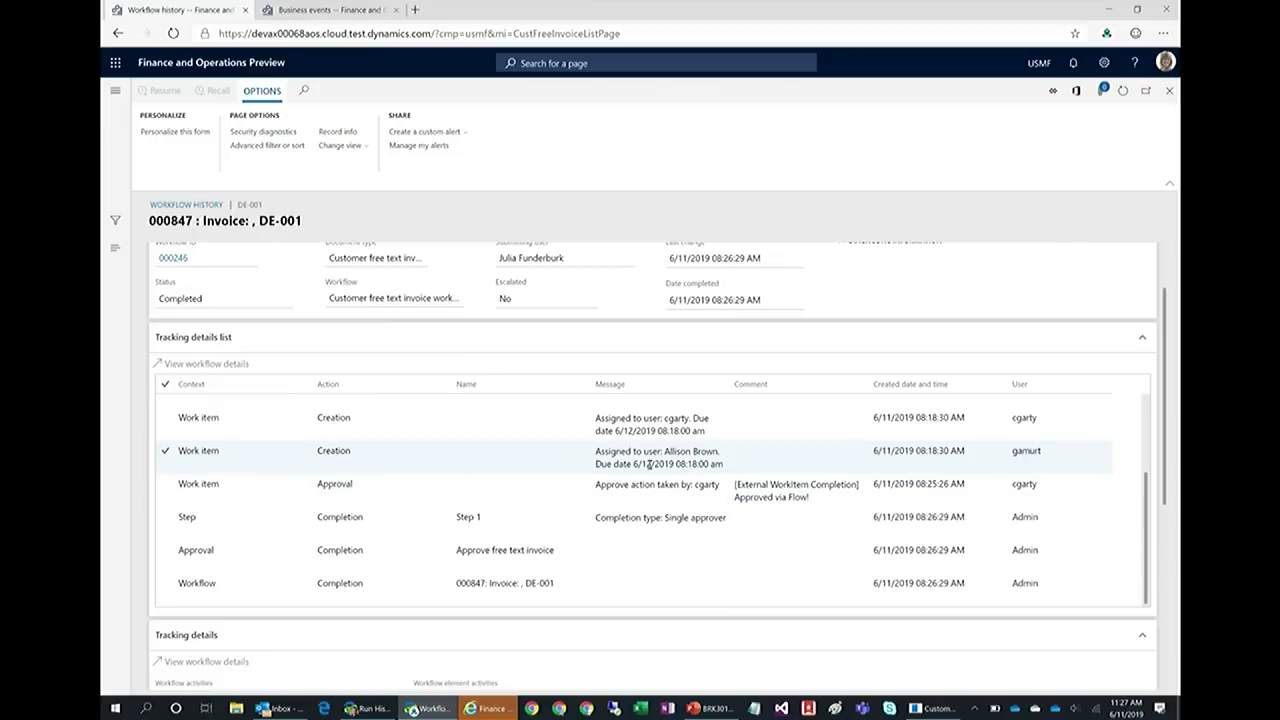
pyautogui.click(616, 425)
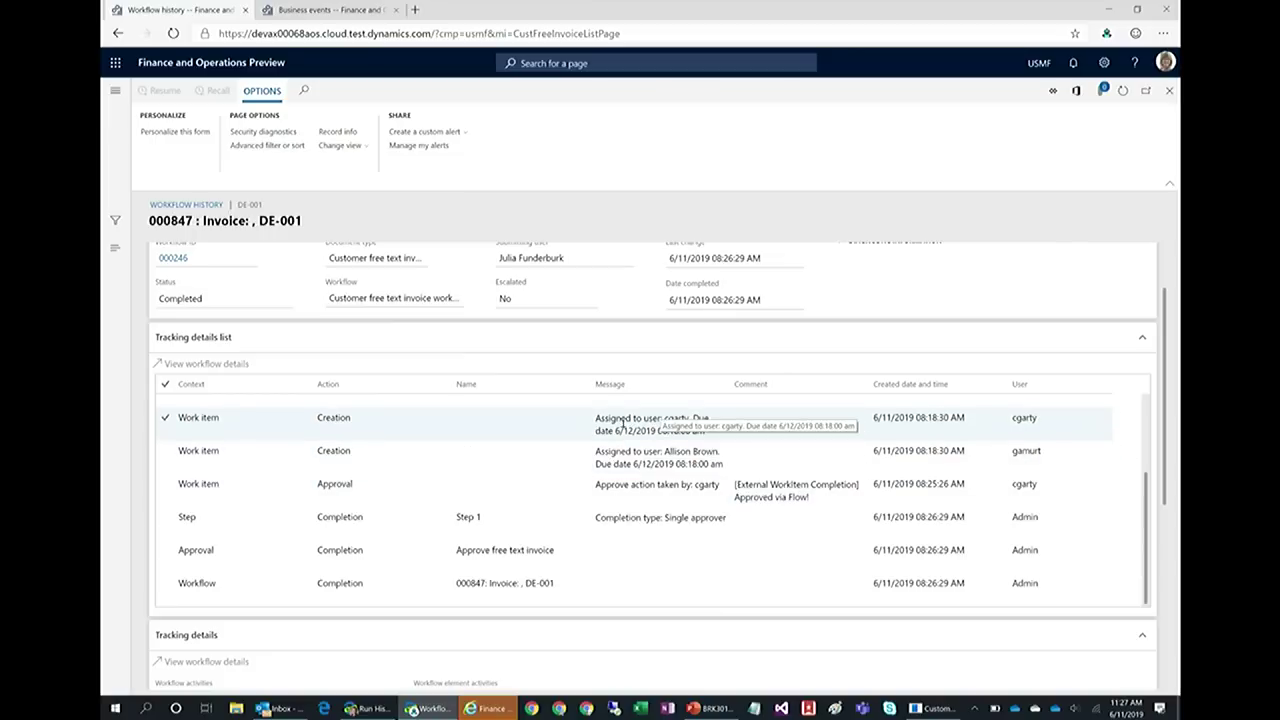
pyautogui.press('Down')
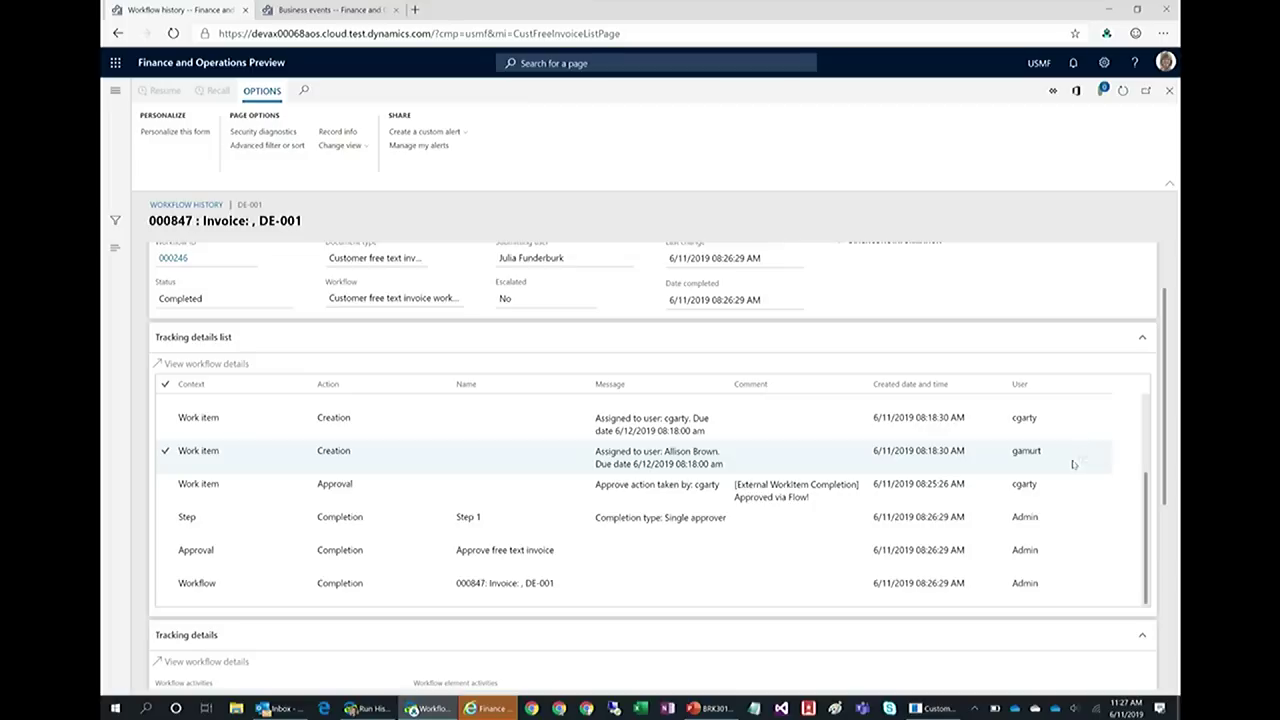
pyautogui.click(1062, 499)
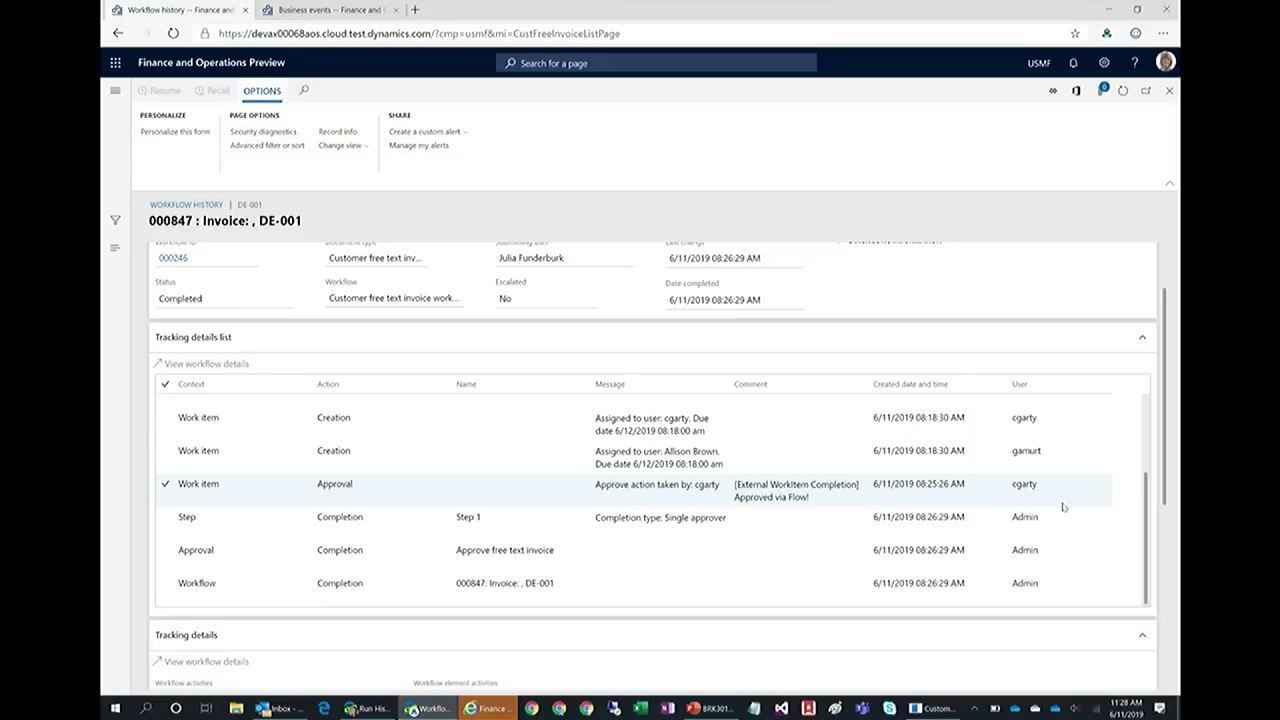
pyautogui.click(836, 560)
pyautogui.click(429, 604)
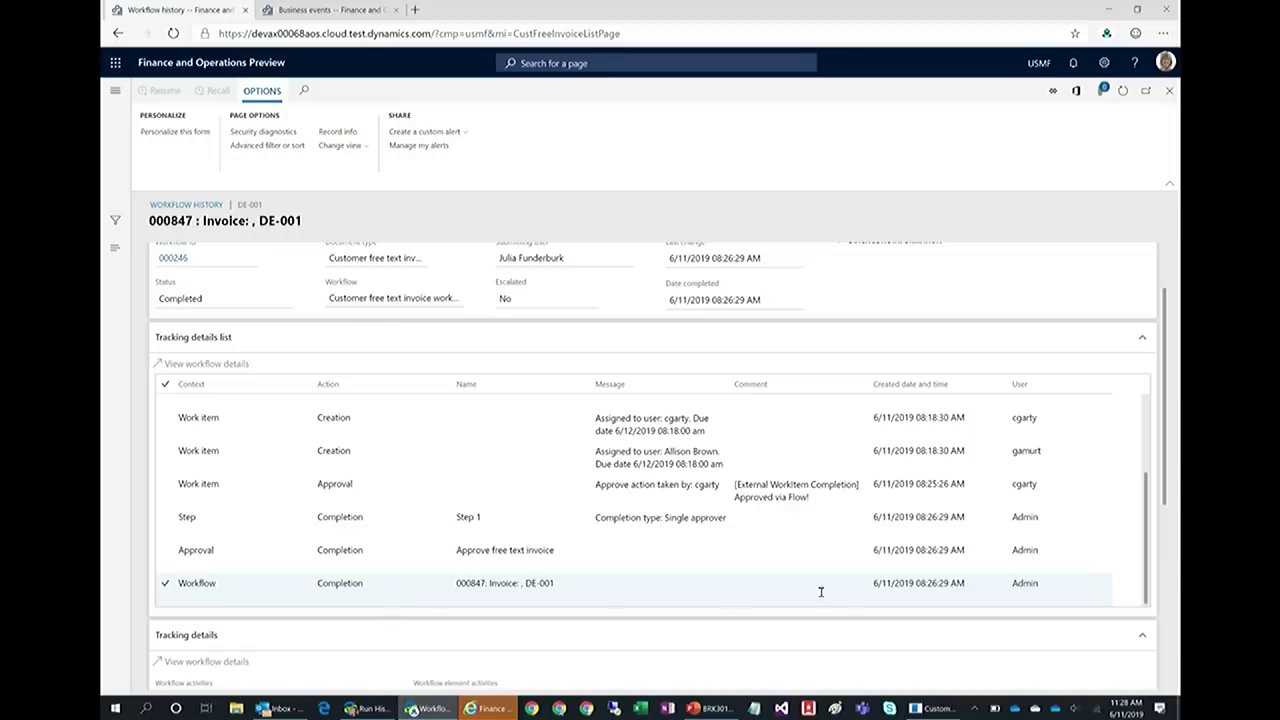
pyautogui.click(1078, 452)
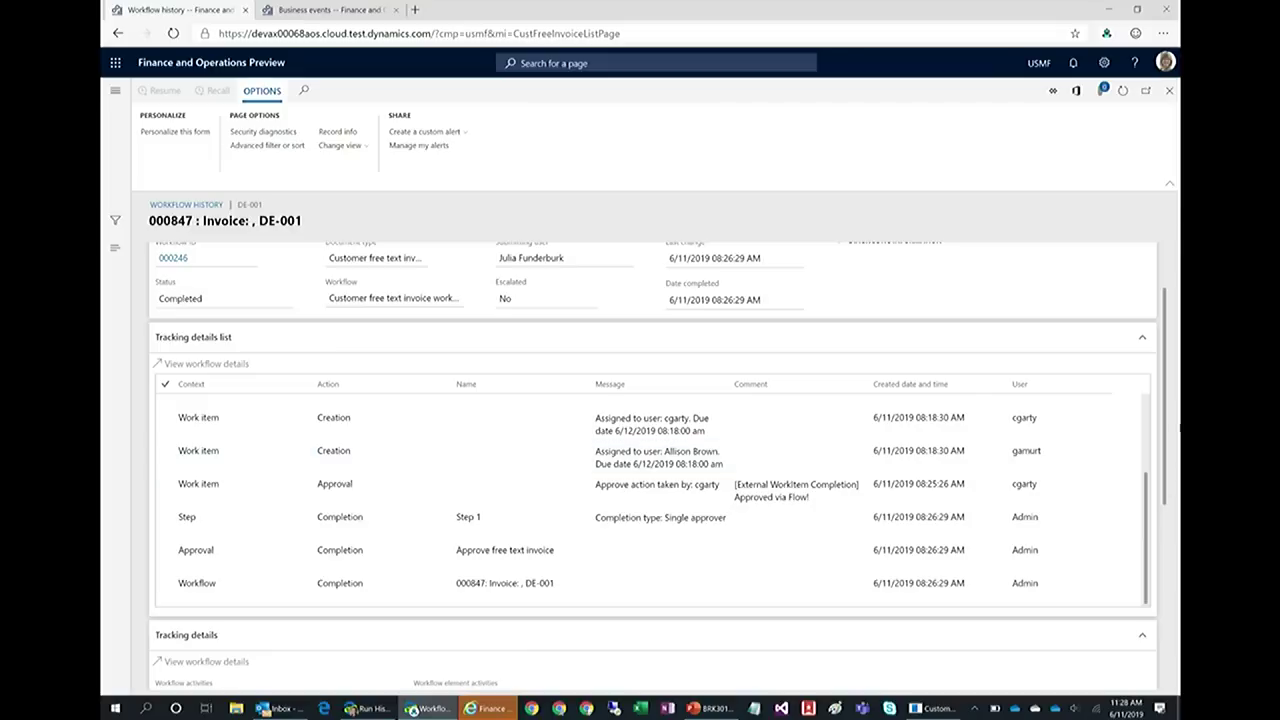
# Return to the PowerPoint presentation and show slide 18 on using Flow for an F&O task or approval, followed by slide 19
pyautogui.click(1110, 14)
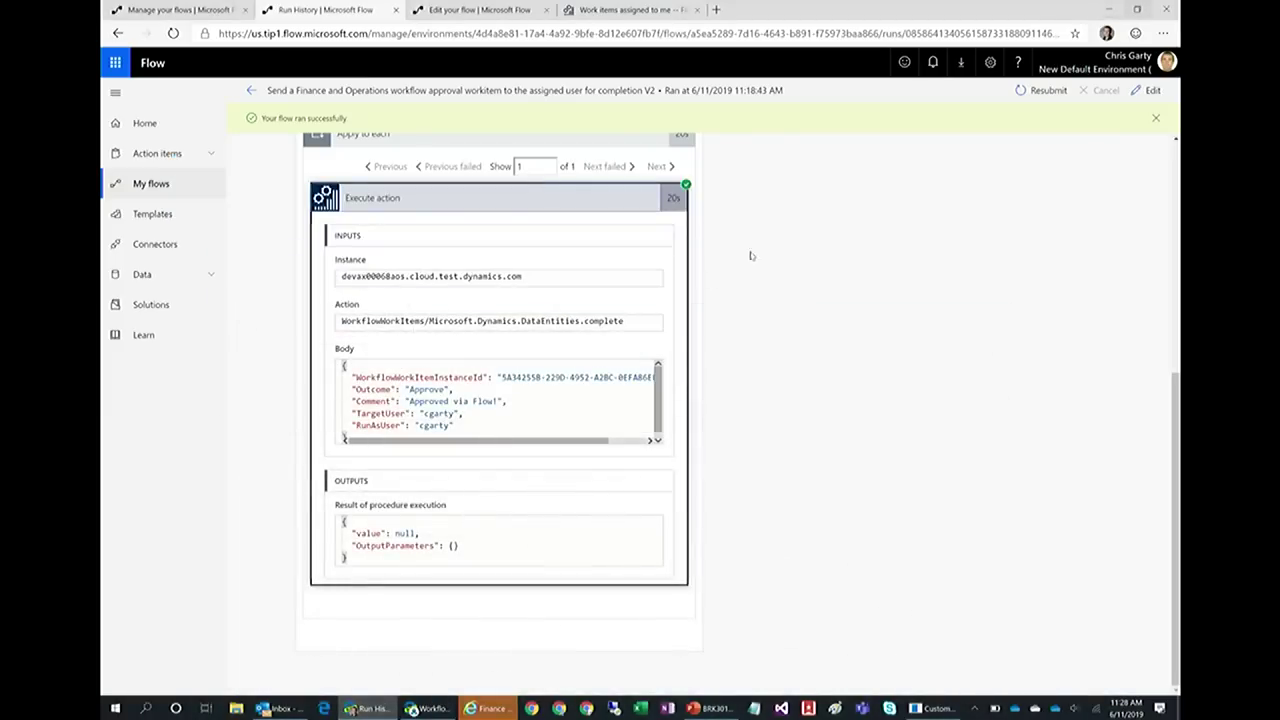
pyautogui.click(1110, 14)
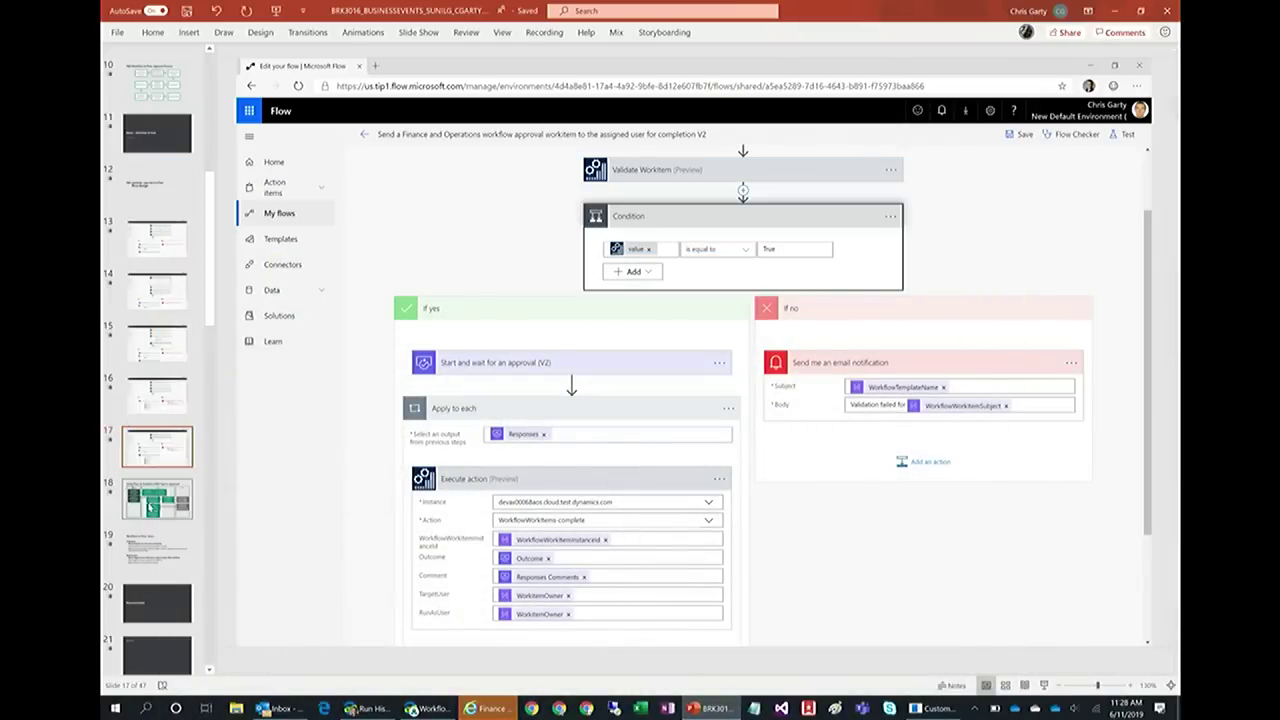
pyautogui.click(158, 500)
pyautogui.click(179, 532)
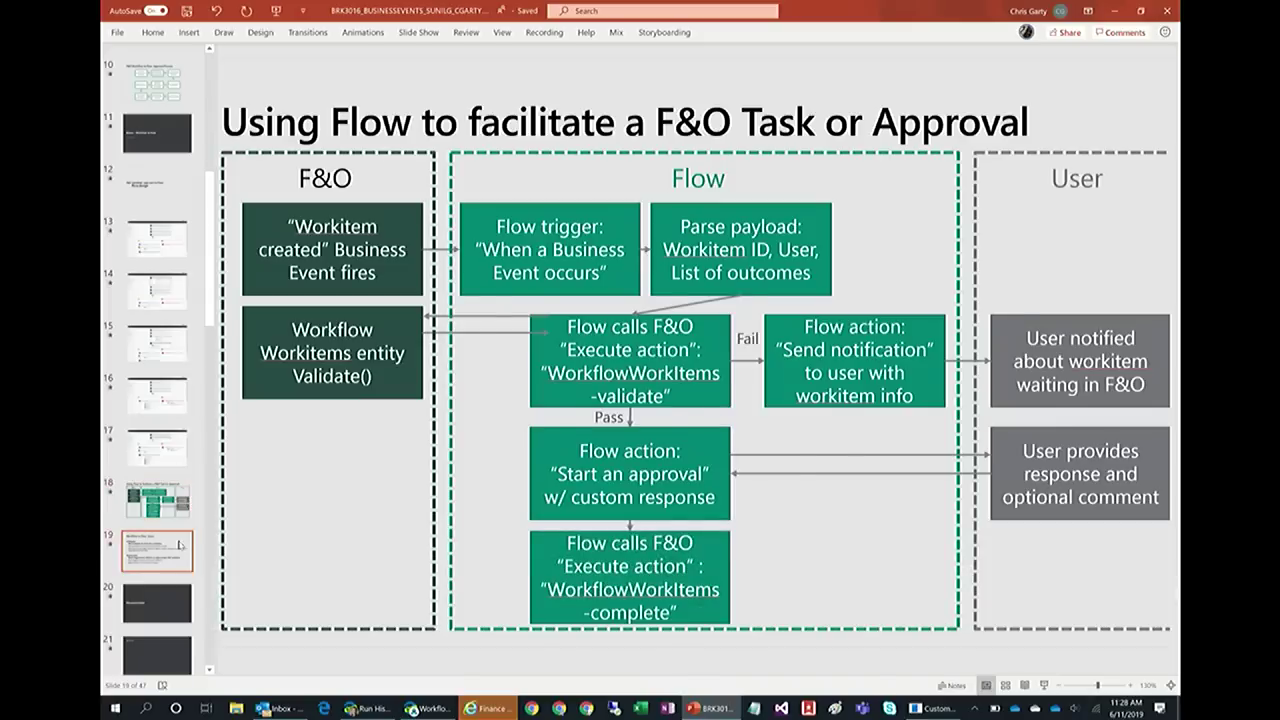
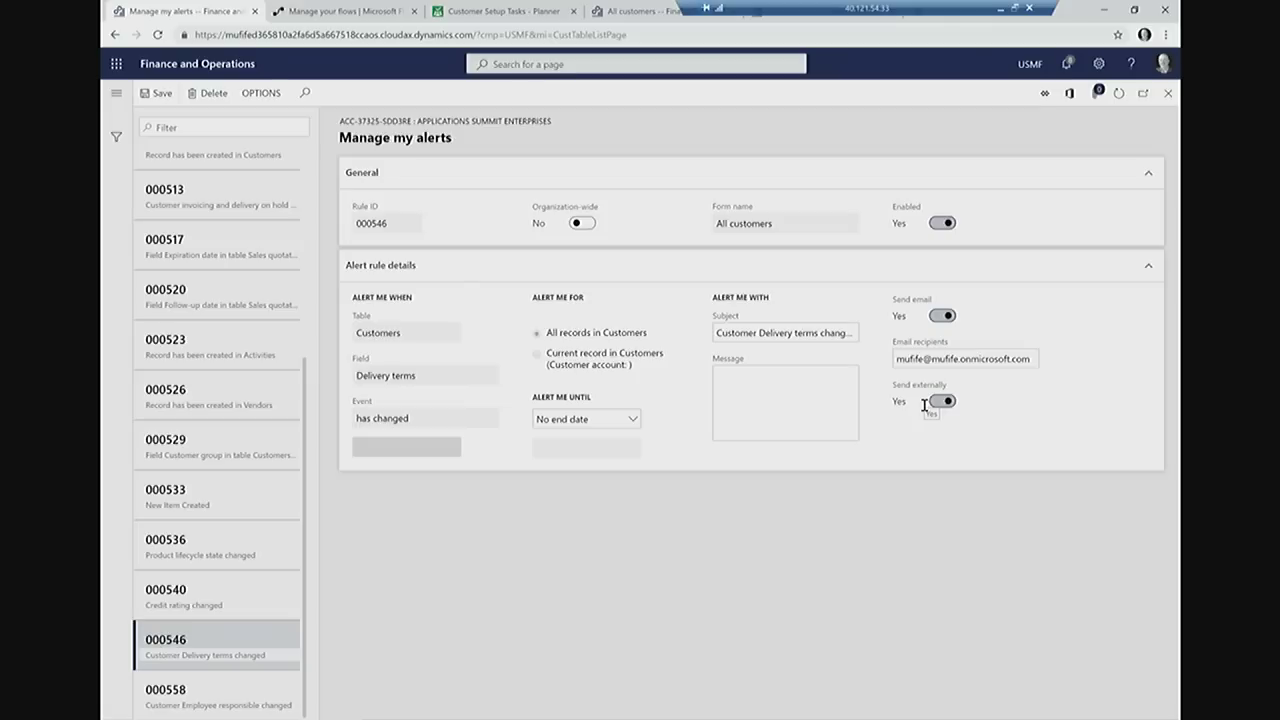
# Switch to the team flows in Flow, open "When an alert rule is triggered" for editing and expand its Initialize Record Id variable action
pyautogui.click(347, 12)
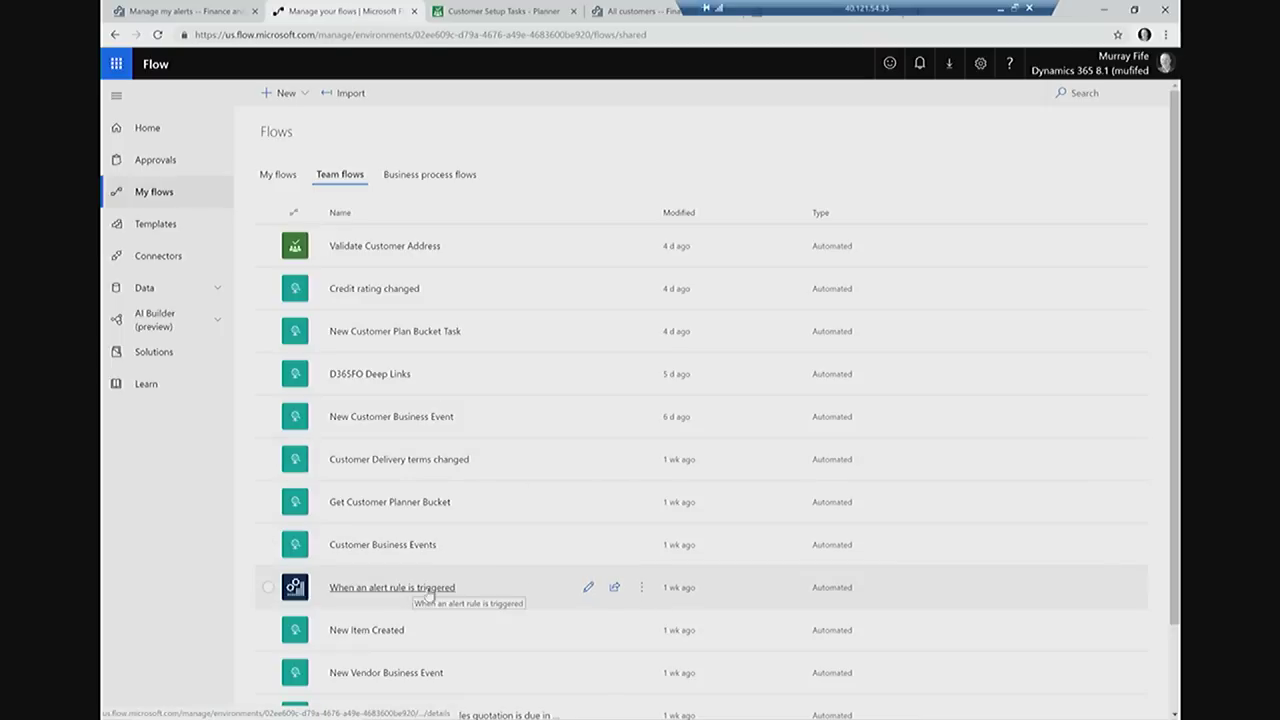
pyautogui.scroll(-1, 490, 548)
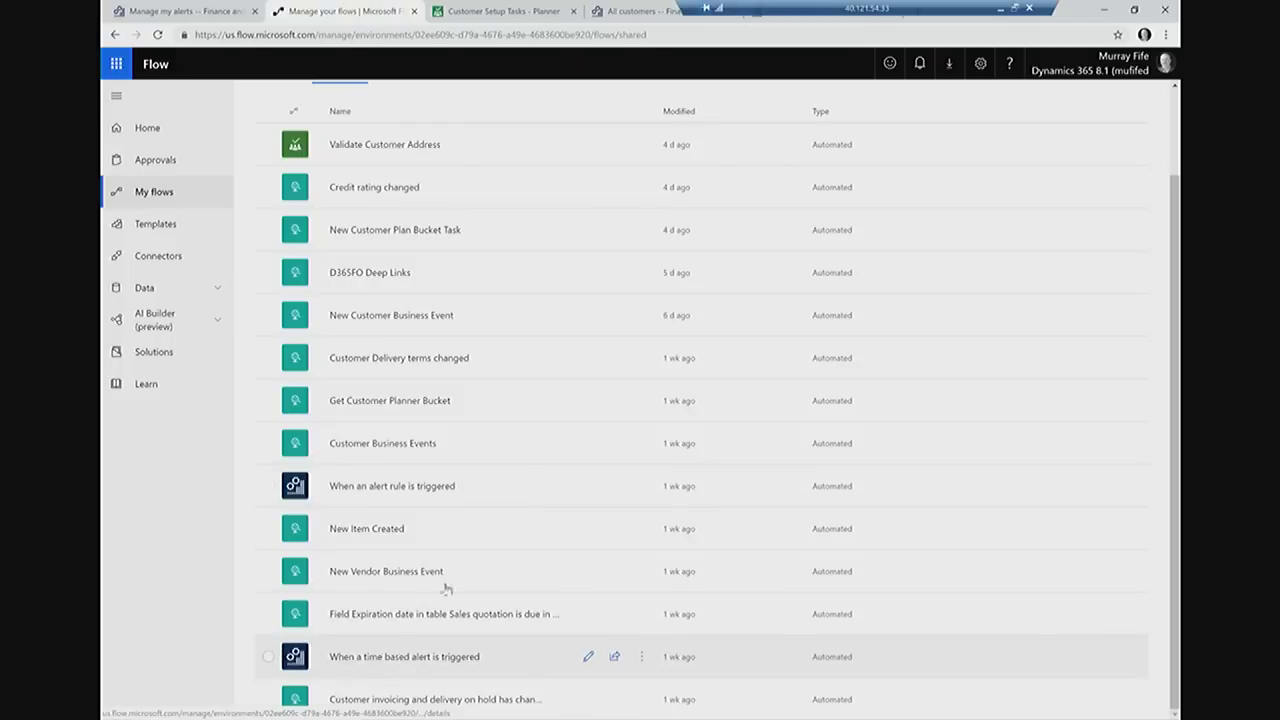
pyautogui.click(588, 486)
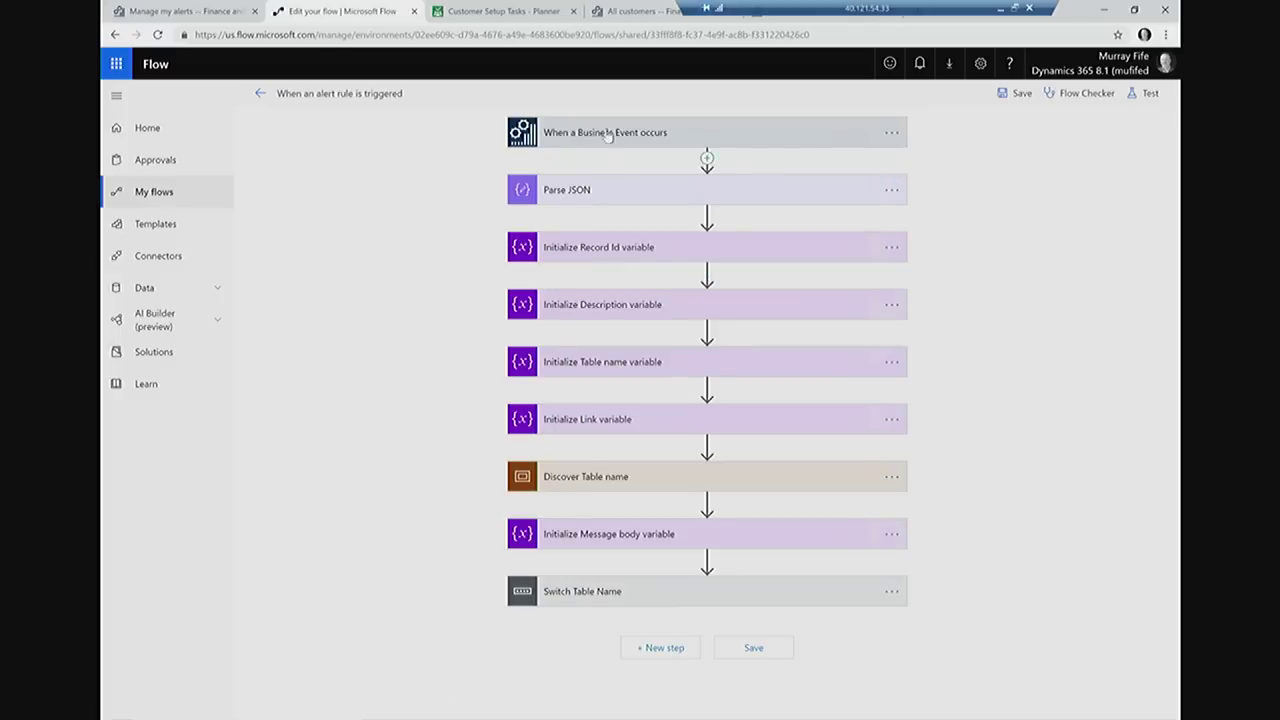
pyautogui.click(615, 249)
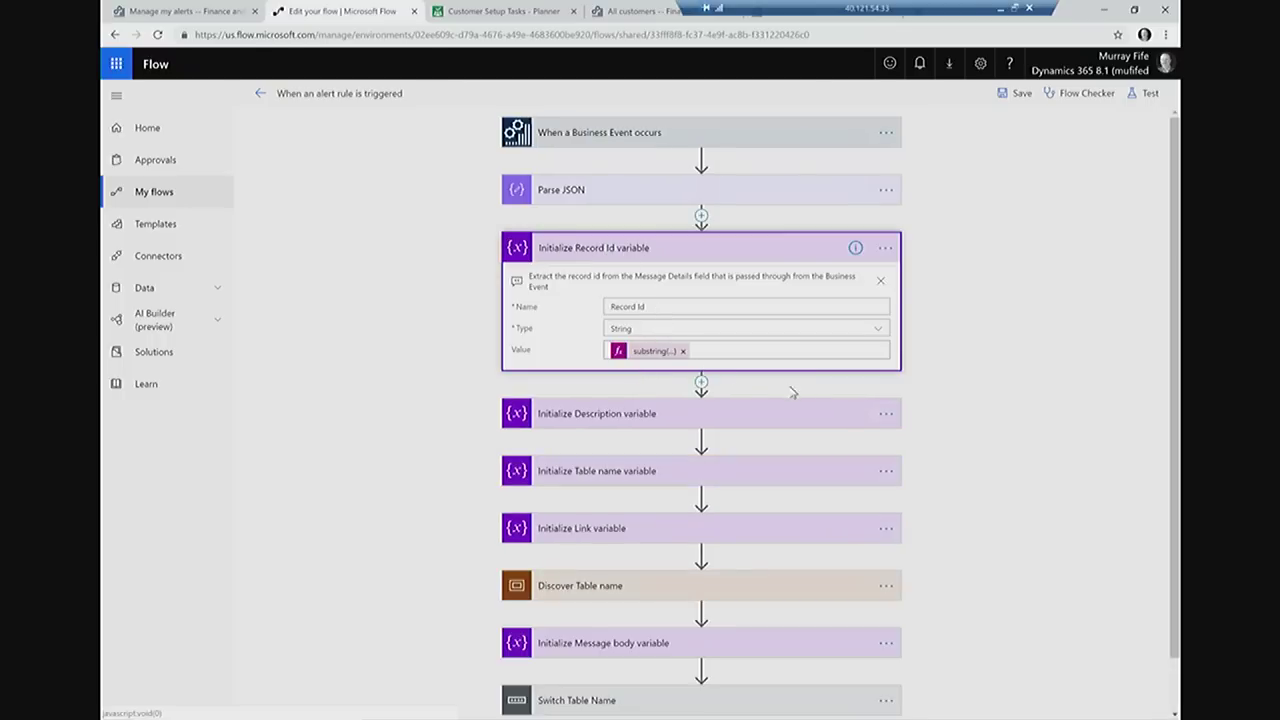
pyautogui.scroll(-1, 820, 408)
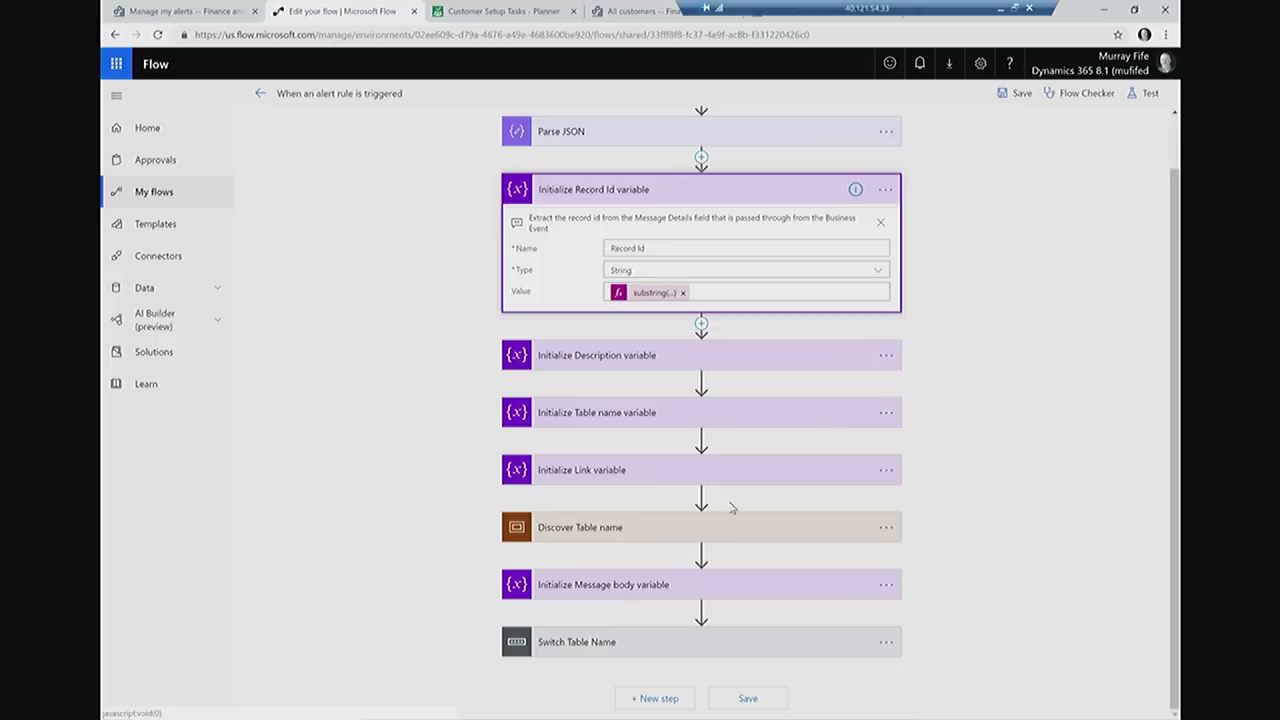
# Expand Switch Table Name and inspect its Customer Table Business Events case and Default branch
pyautogui.click(598, 641)
pyautogui.scroll(-2, 764, 627)
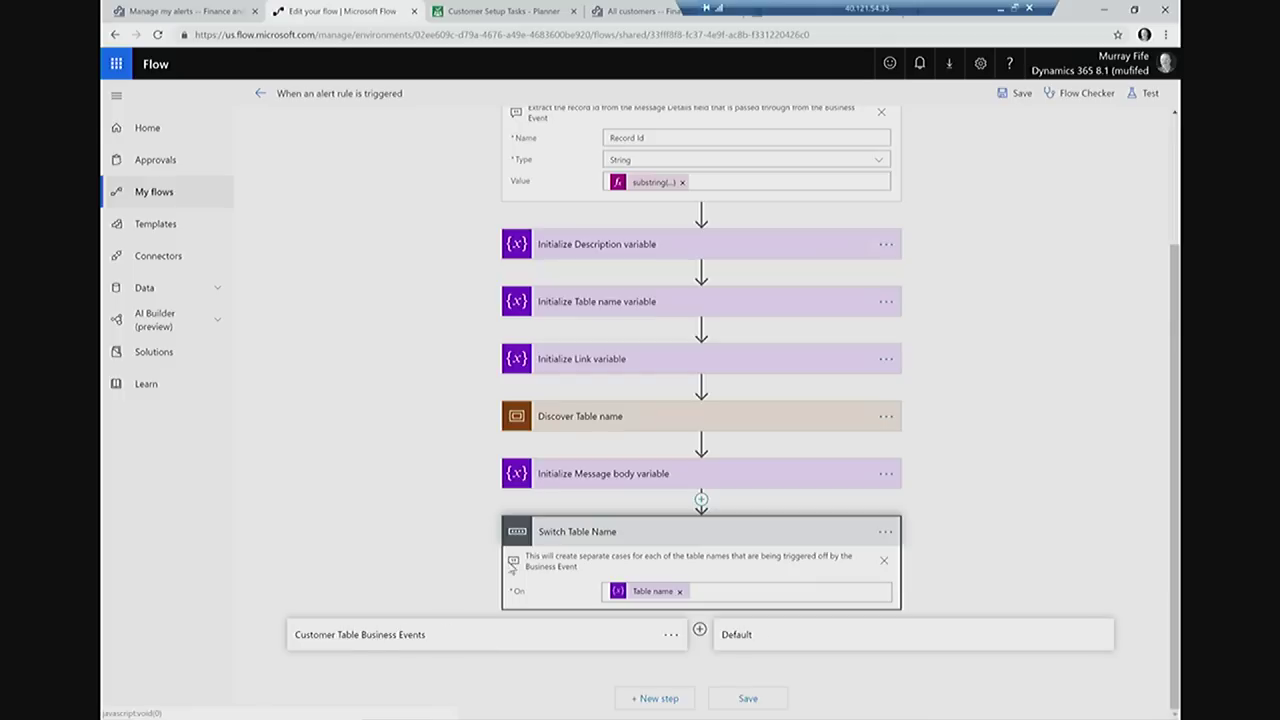
pyautogui.click(377, 637)
pyautogui.scroll(-2, 357, 530)
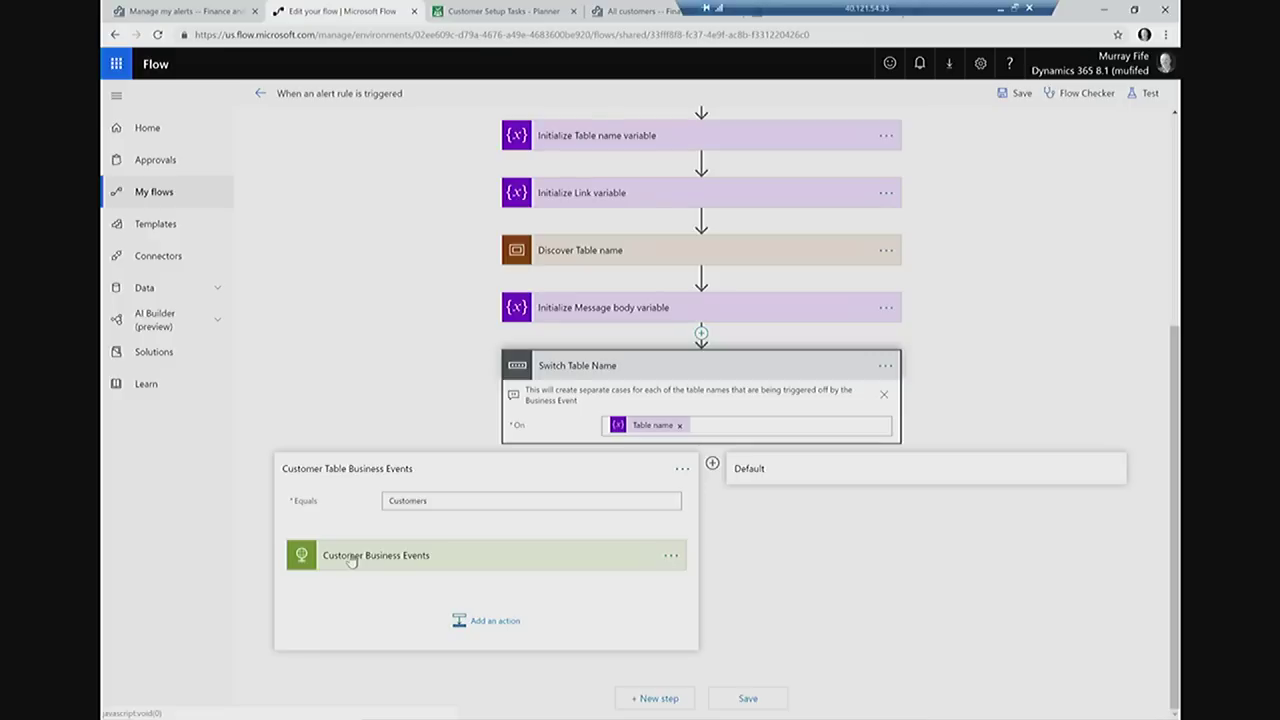
pyautogui.click(795, 472)
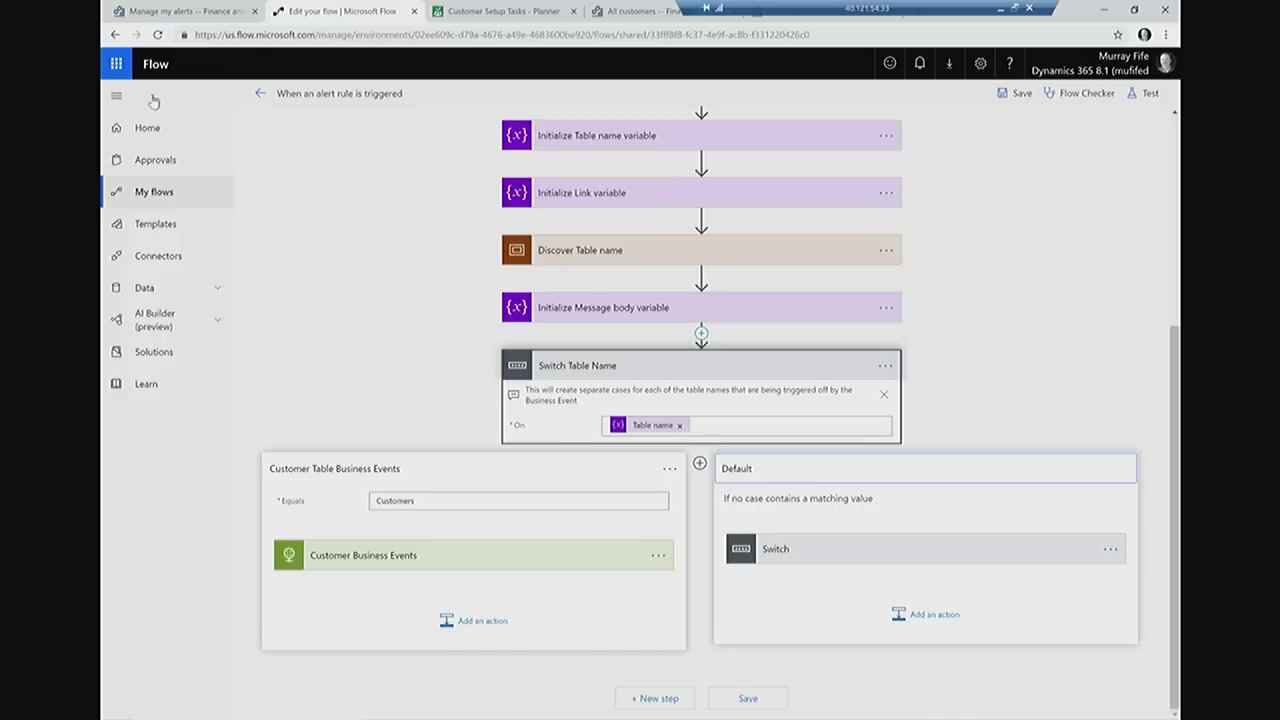
# Open the New Customer Business Event team flow in the editor, review its actions and return to its details page
pyautogui.click(156, 192)
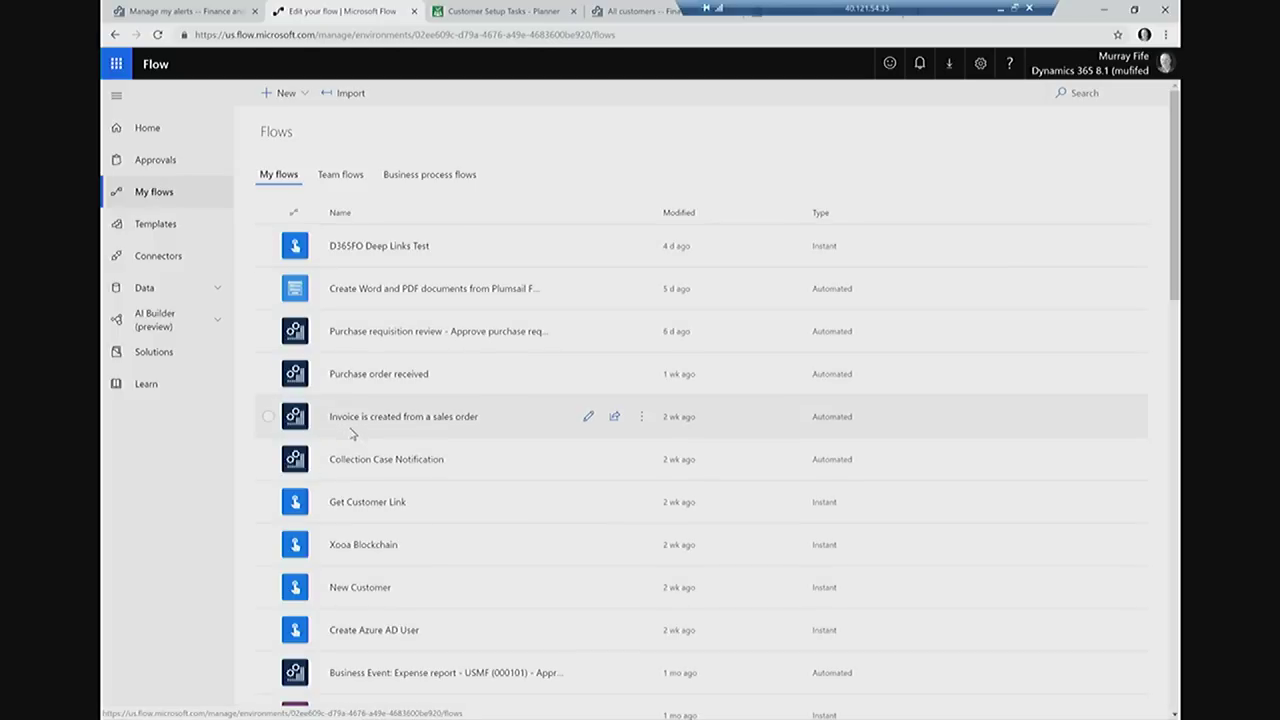
pyautogui.click(352, 178)
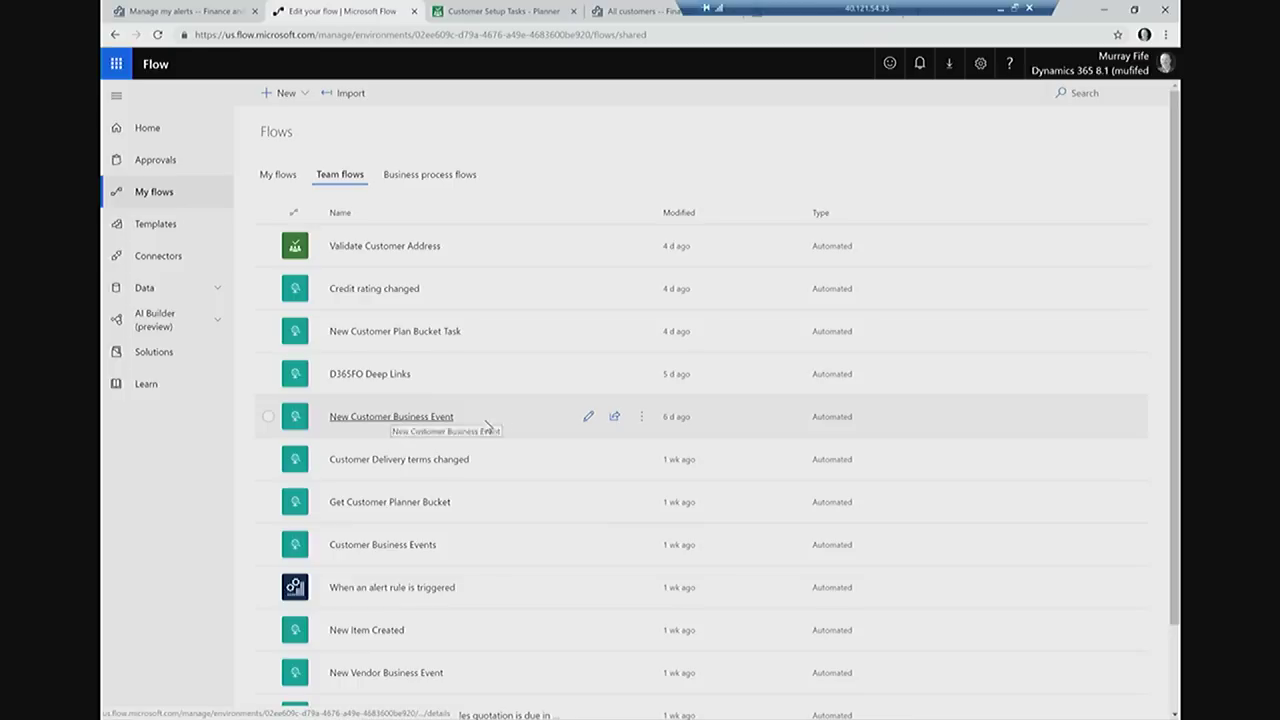
pyautogui.click(588, 418)
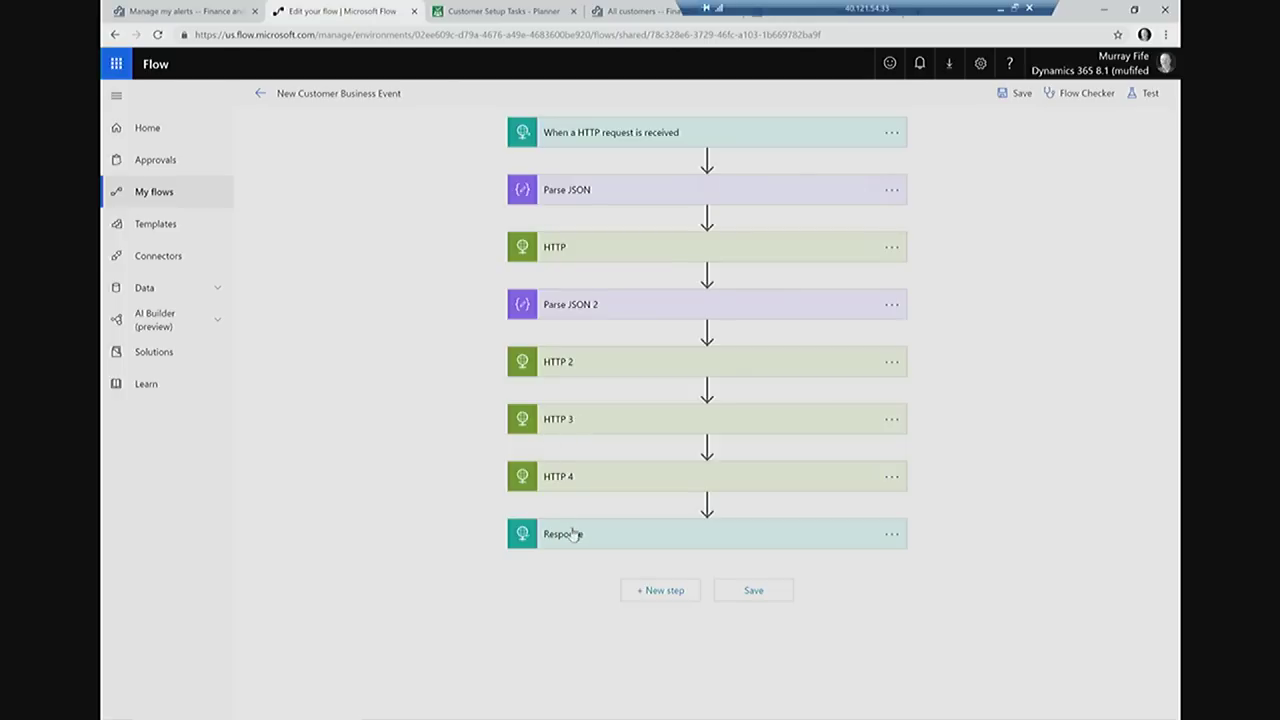
pyautogui.click(259, 93)
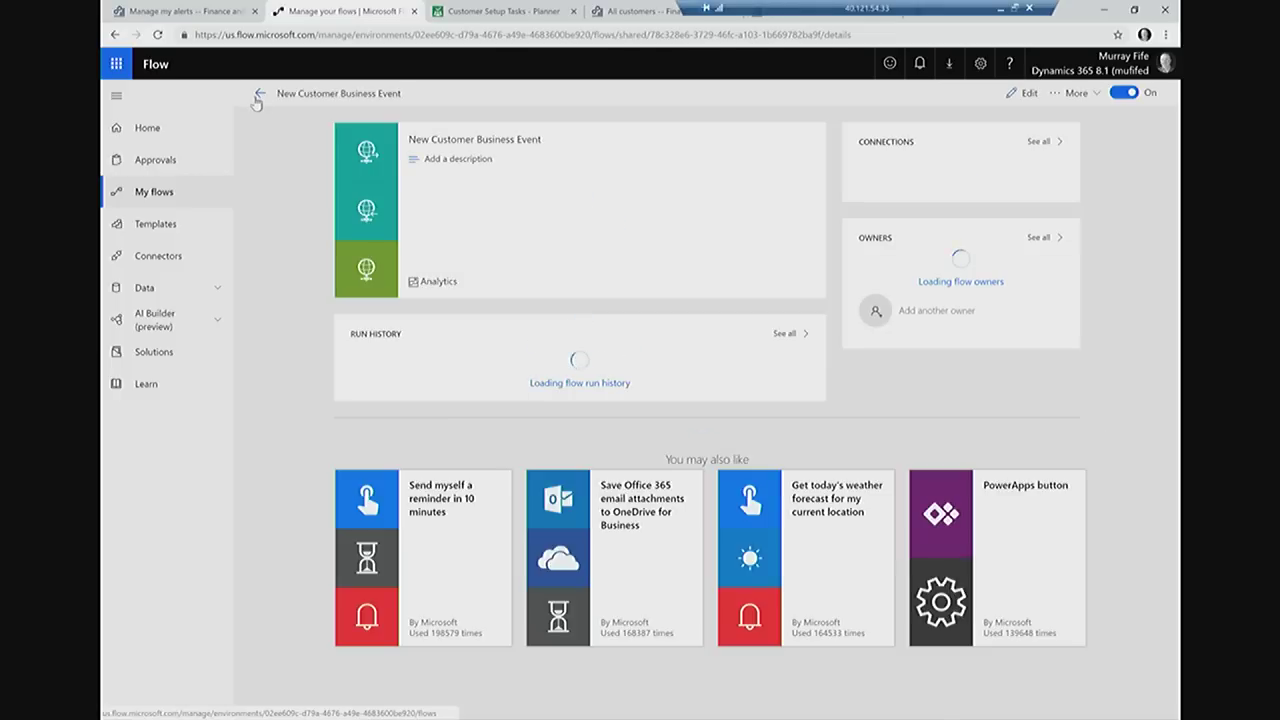
# Open the Customer Business Events team flow for editing and expand its Switch to review all the cases
pyautogui.click(168, 200)
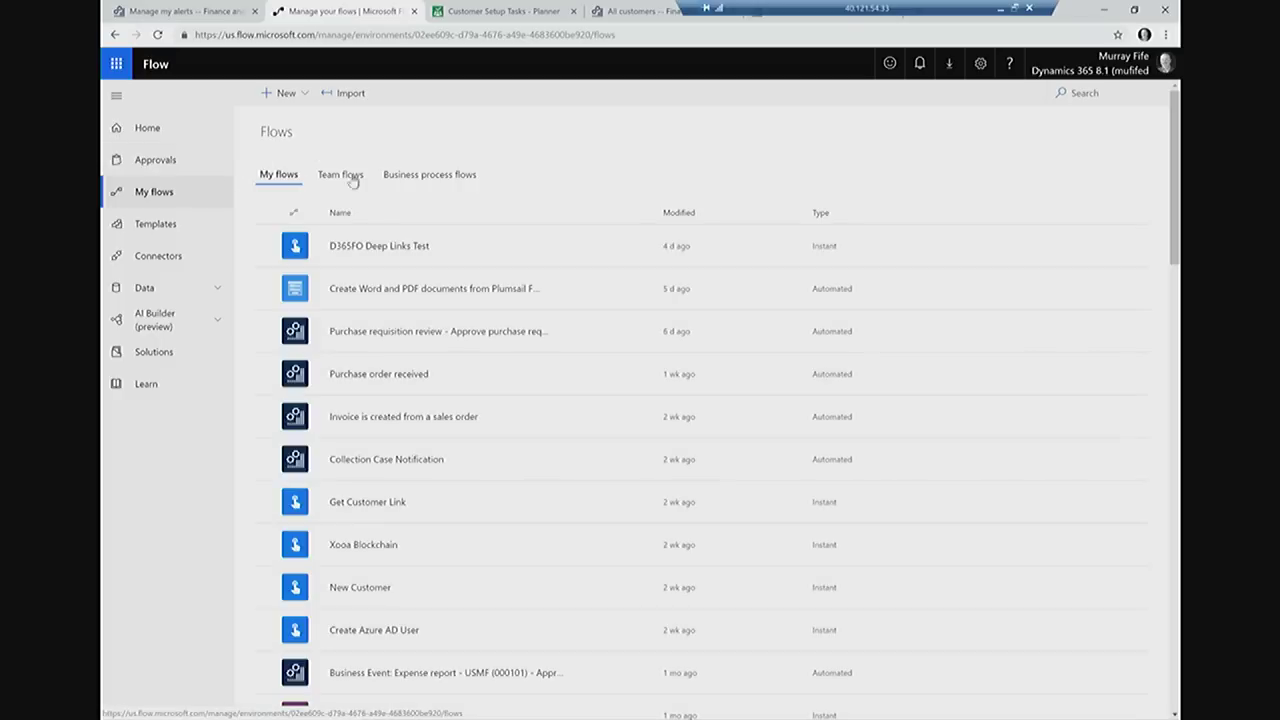
pyautogui.click(343, 180)
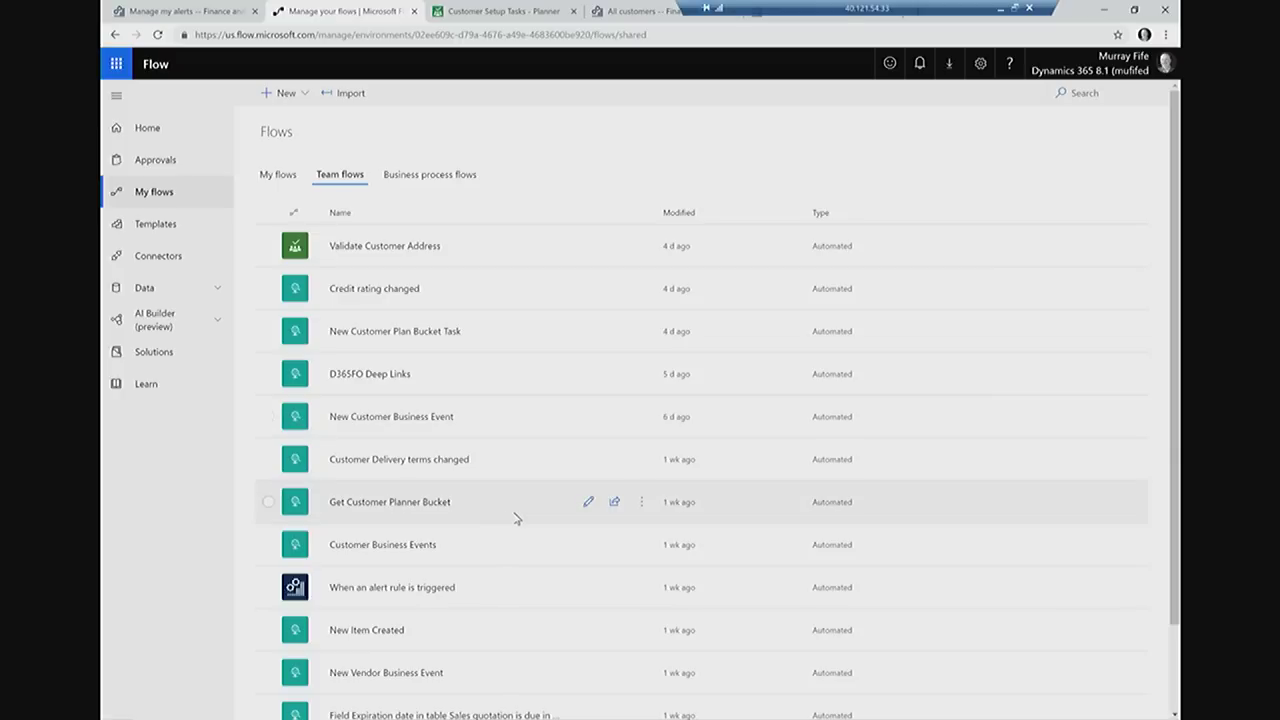
pyautogui.scroll(-1, 516, 519)
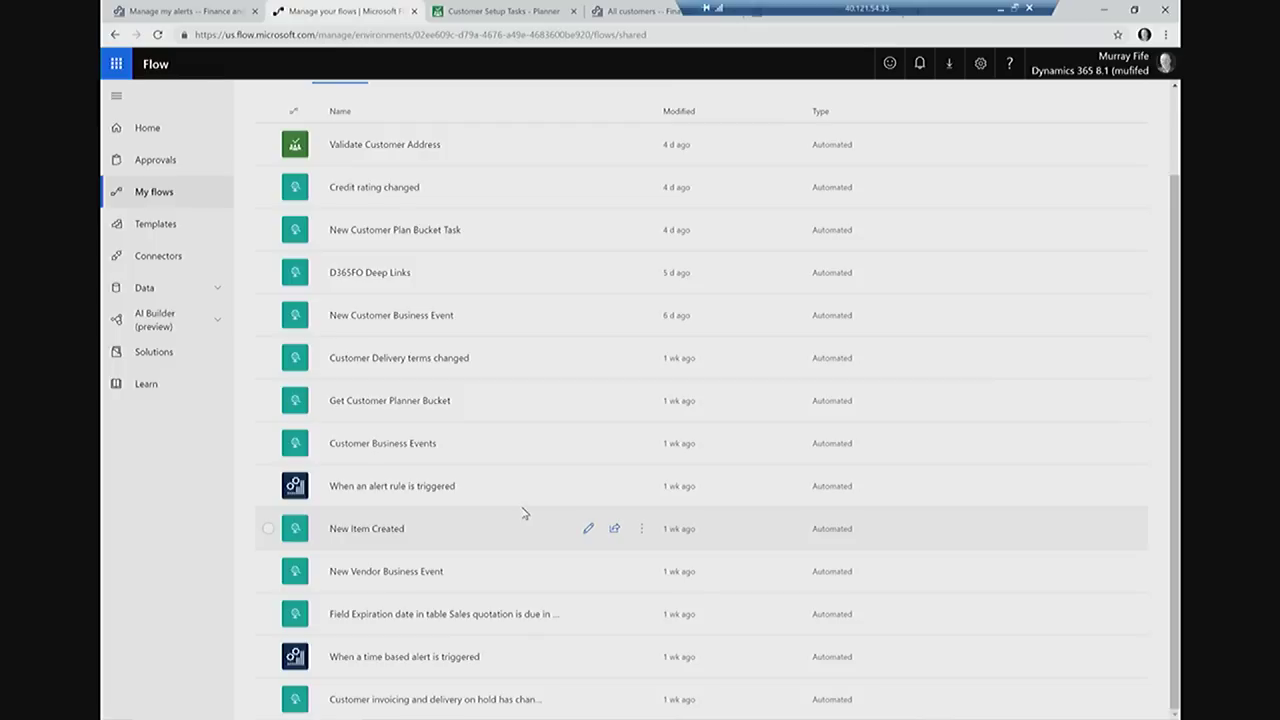
pyautogui.click(589, 446)
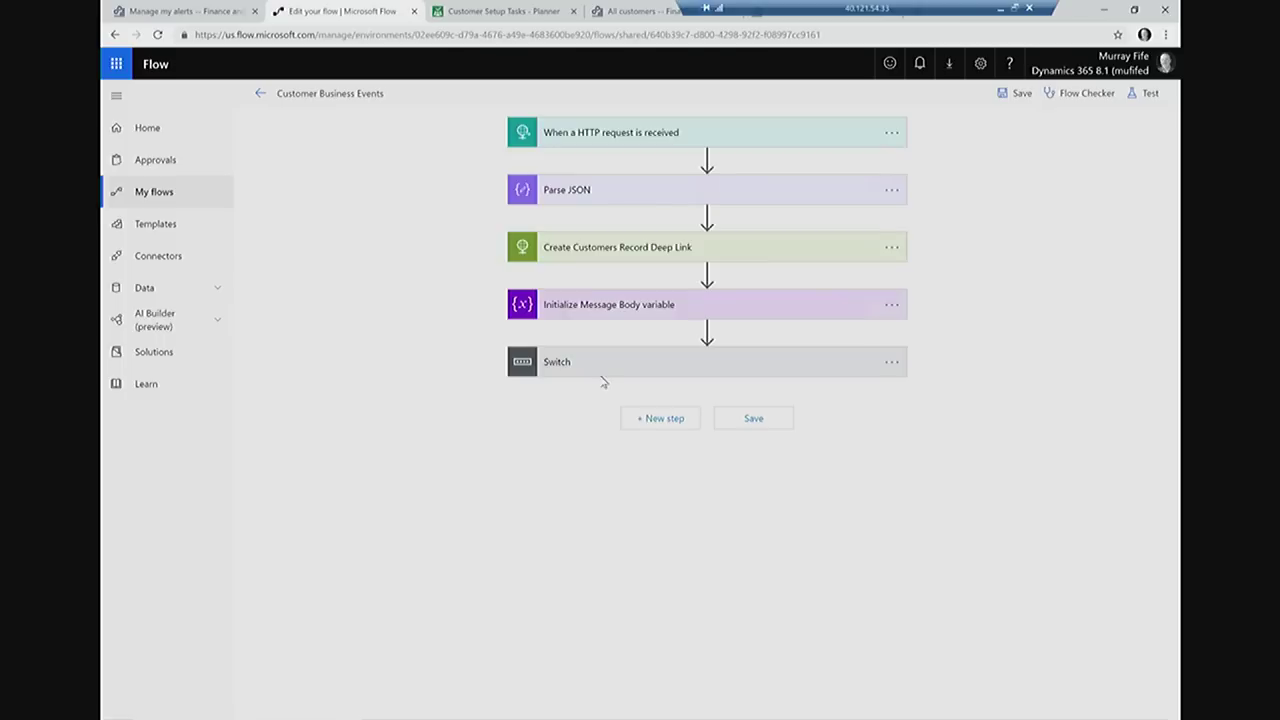
pyautogui.click(576, 363)
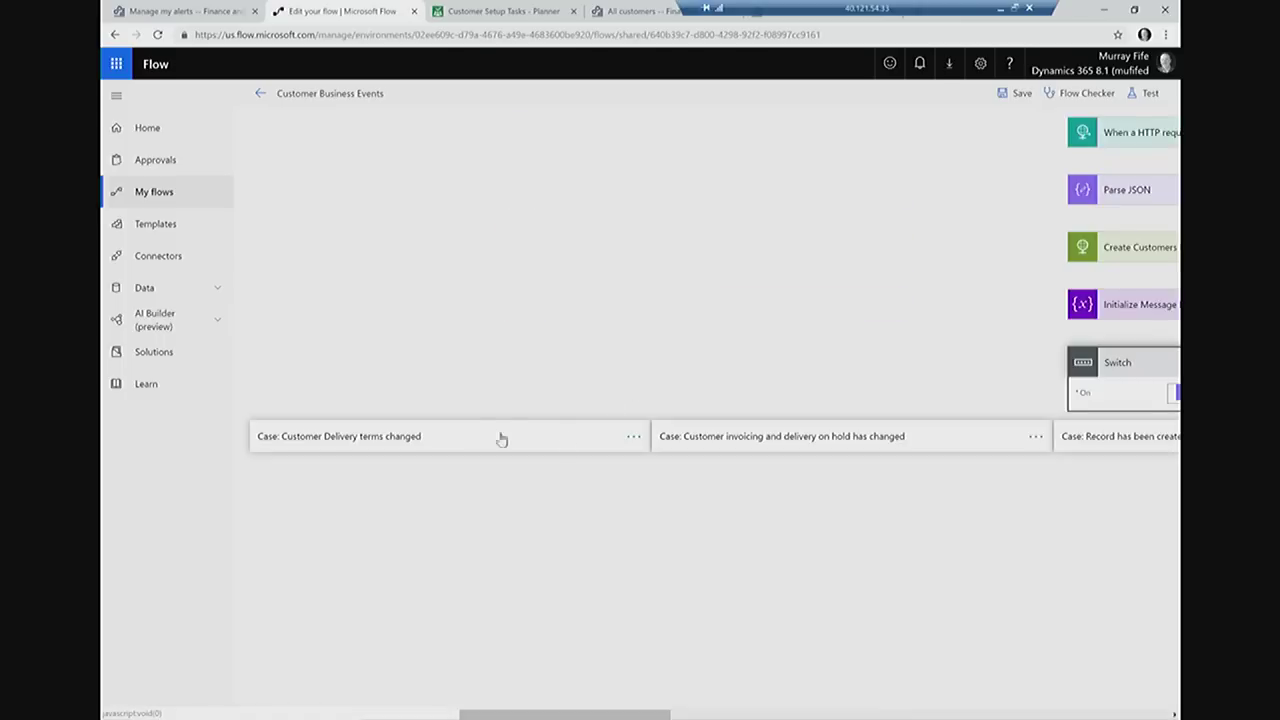
pyautogui.moveTo(604, 714); pyautogui.dragTo(1047, 708)
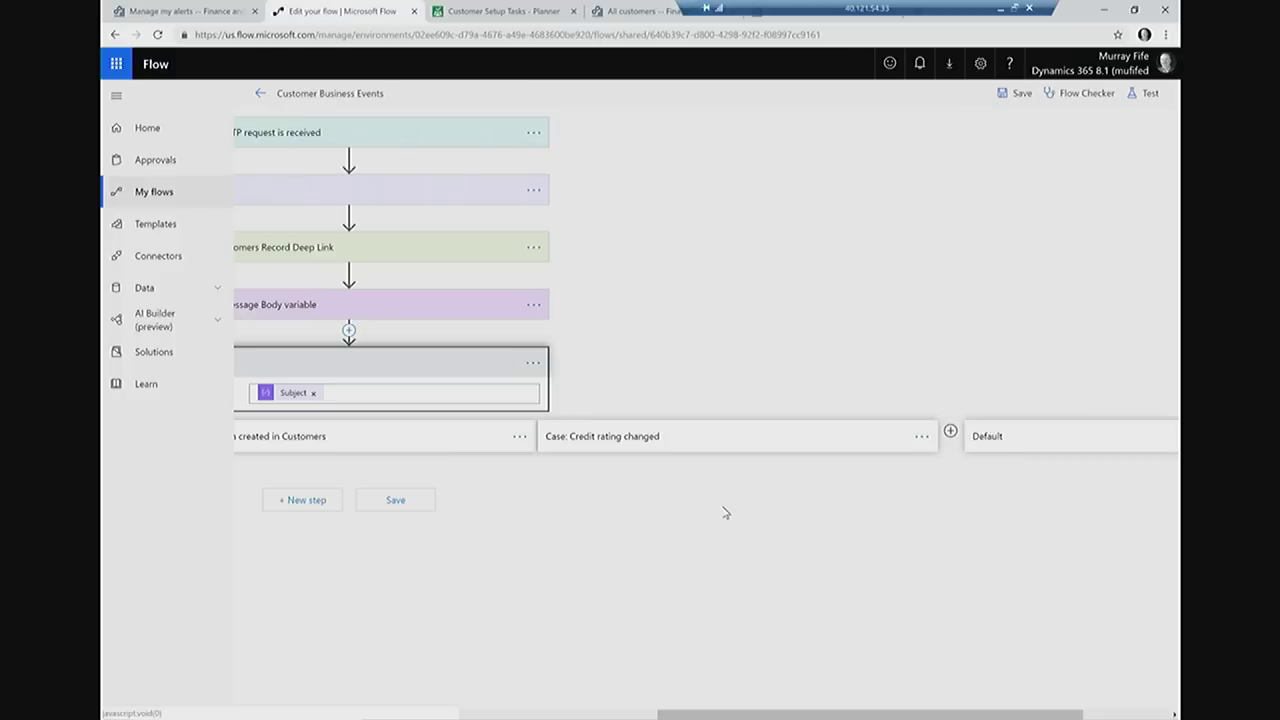
# View the Deep Links connector in Flow and switch to the Customer Setup Tasks board in Planner
pyautogui.click(117, 262)
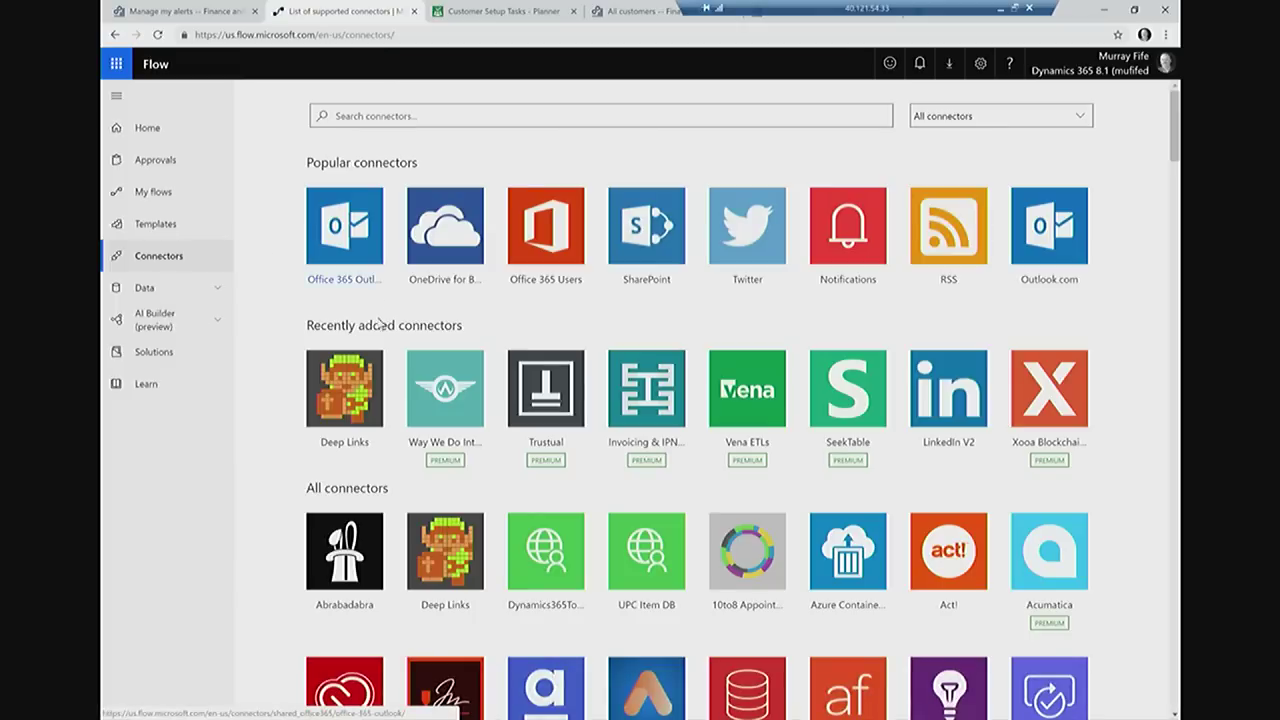
pyautogui.click(366, 374)
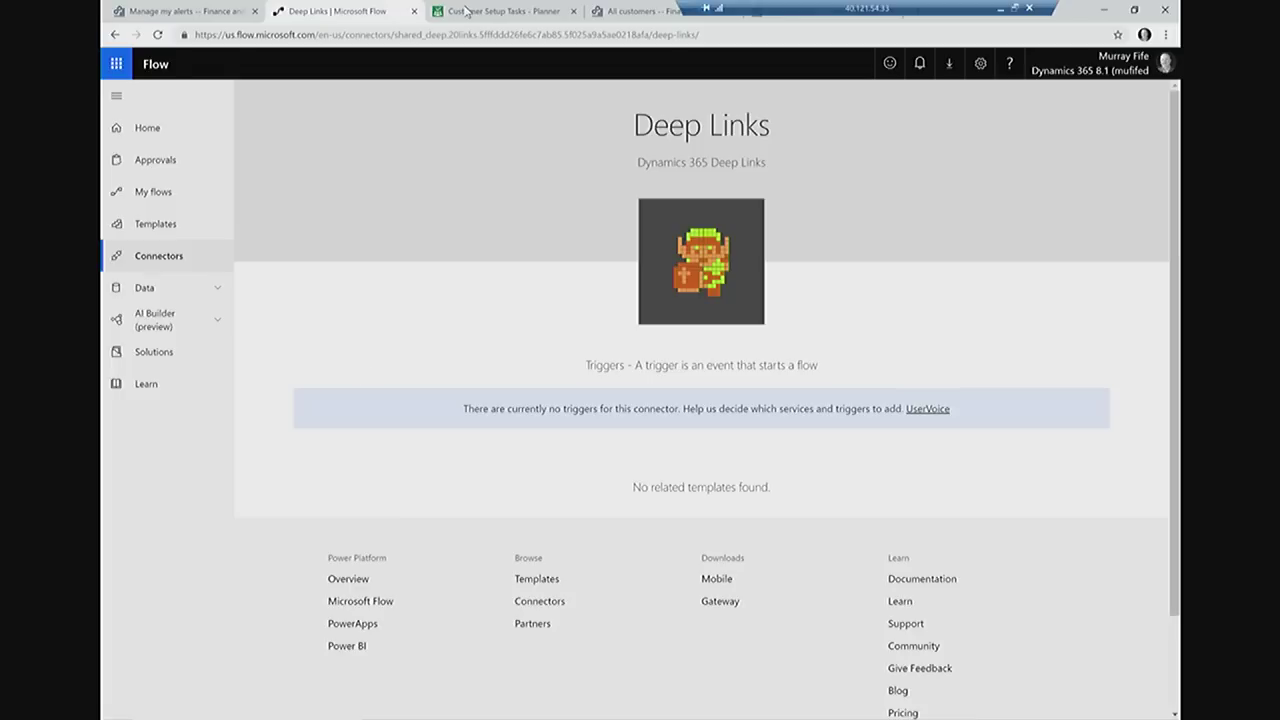
pyautogui.click(466, 11)
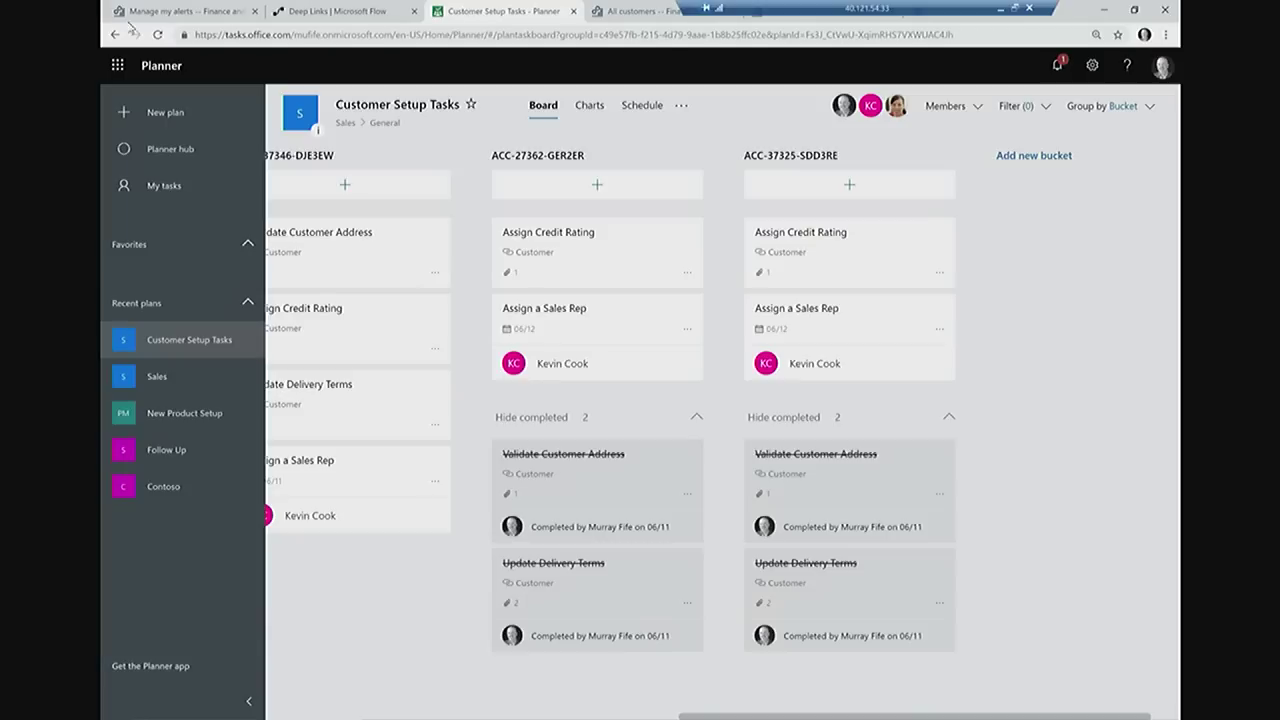
# Switch to Finance and Operations, search for "business events", open the Business events page and view its active events
pyautogui.click(195, 12)
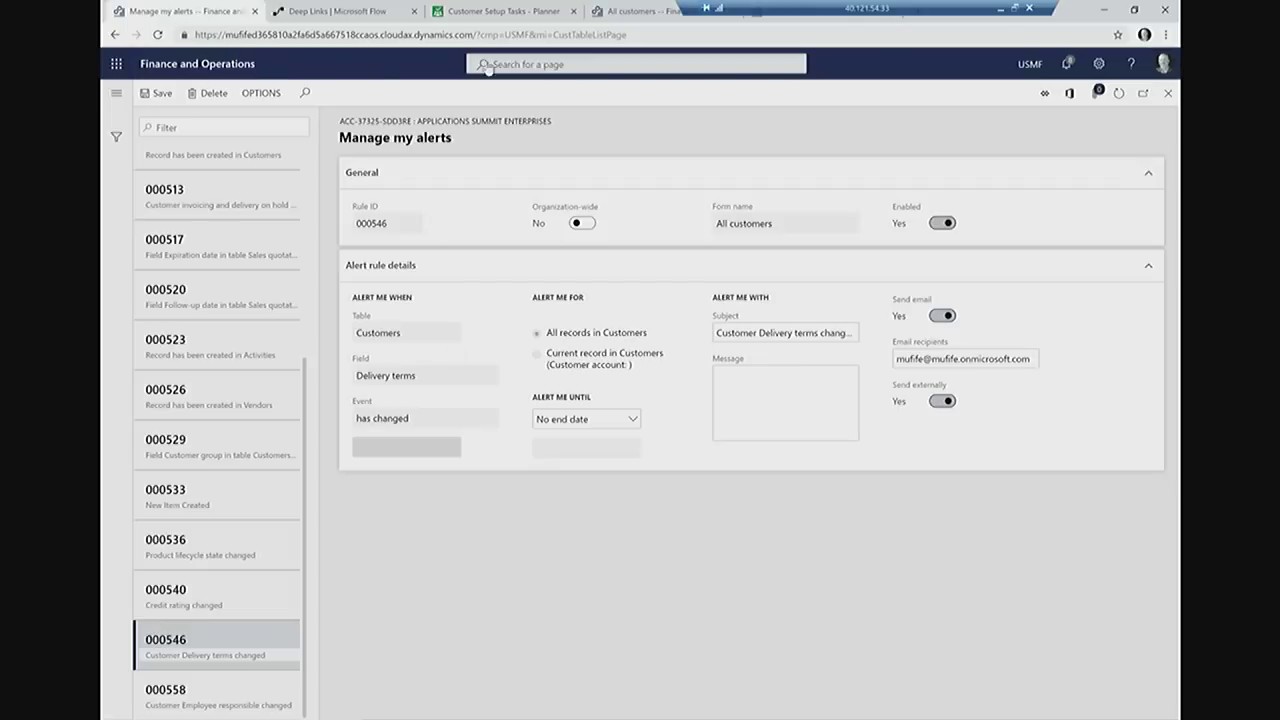
pyautogui.write('busin')
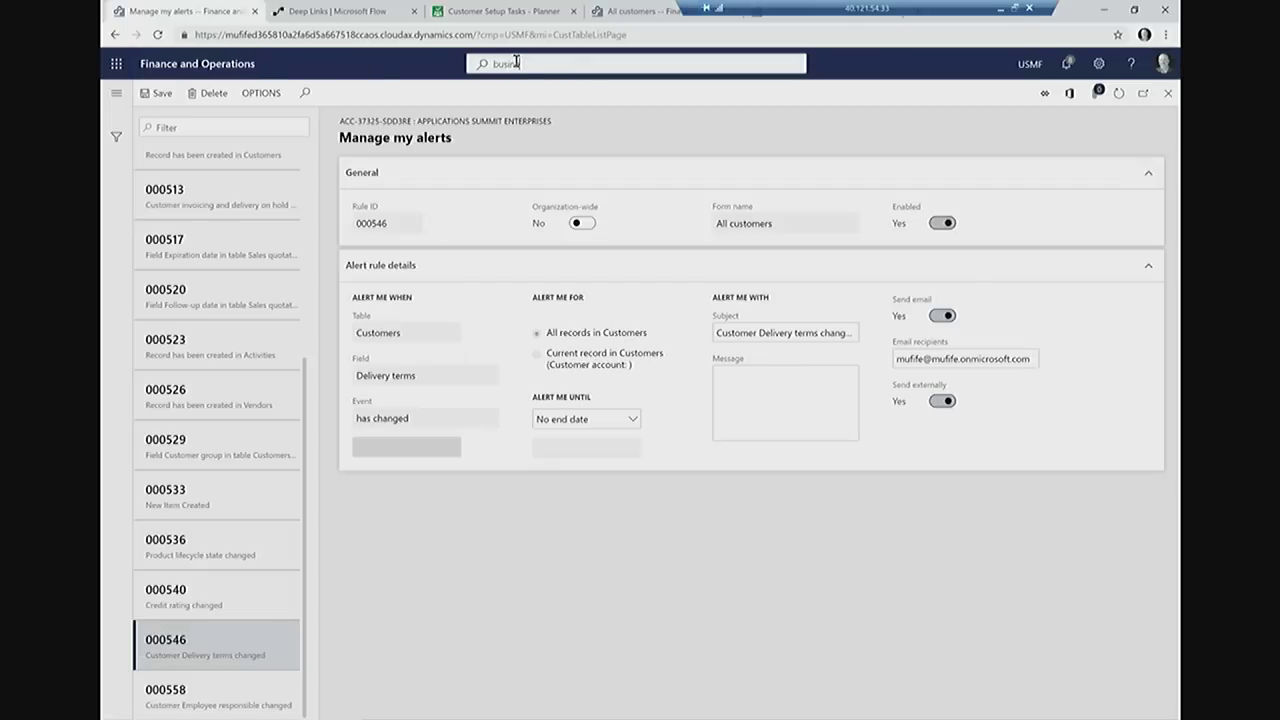
pyautogui.write('ess events')
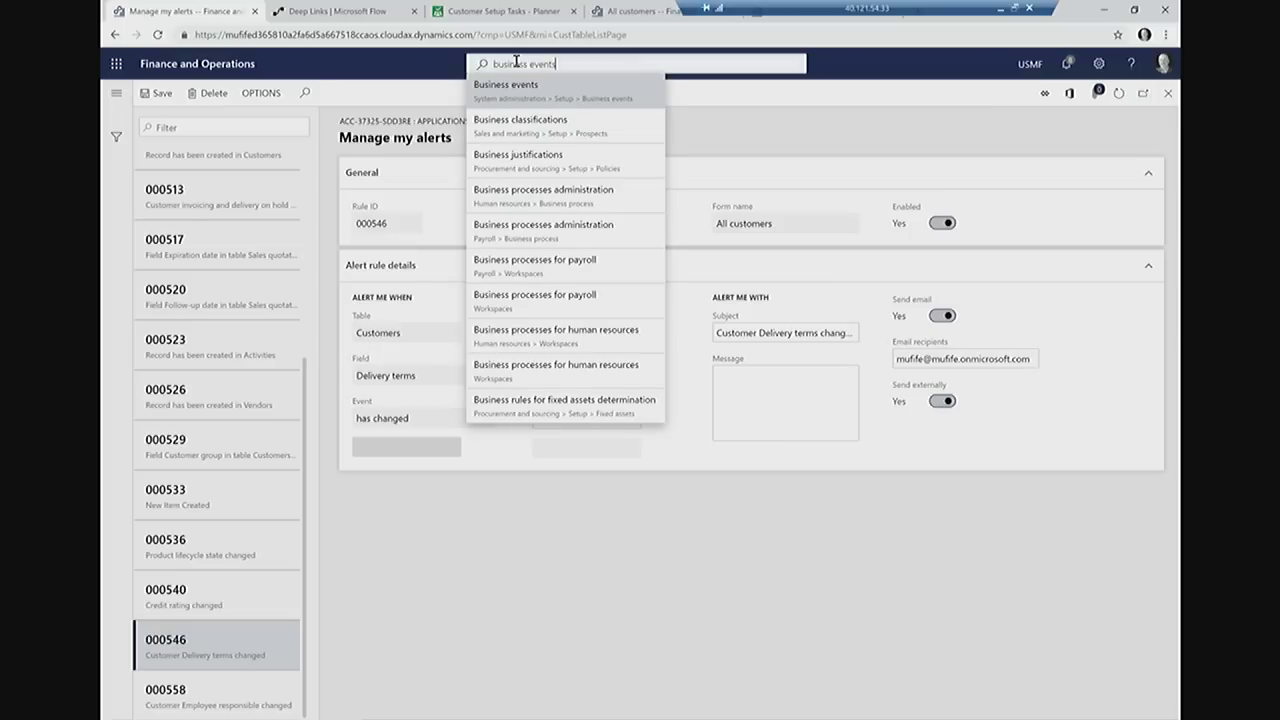
pyautogui.press('Return')
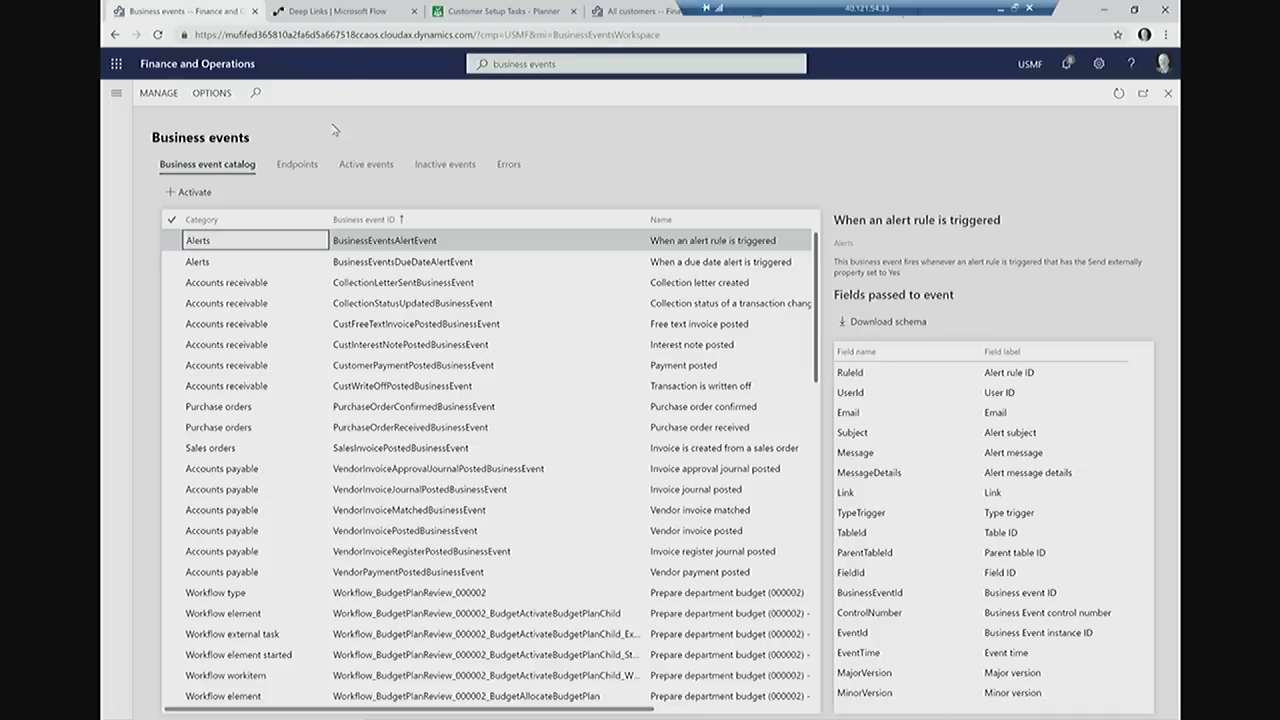
pyautogui.click(376, 167)
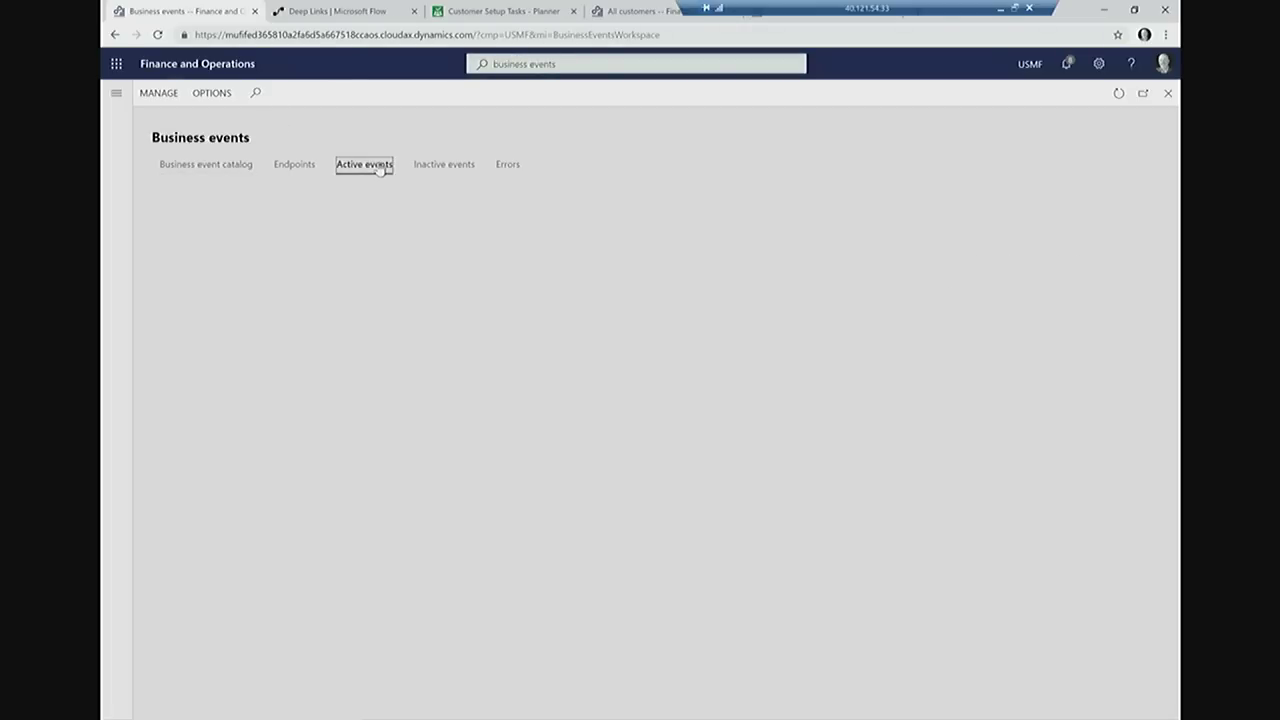